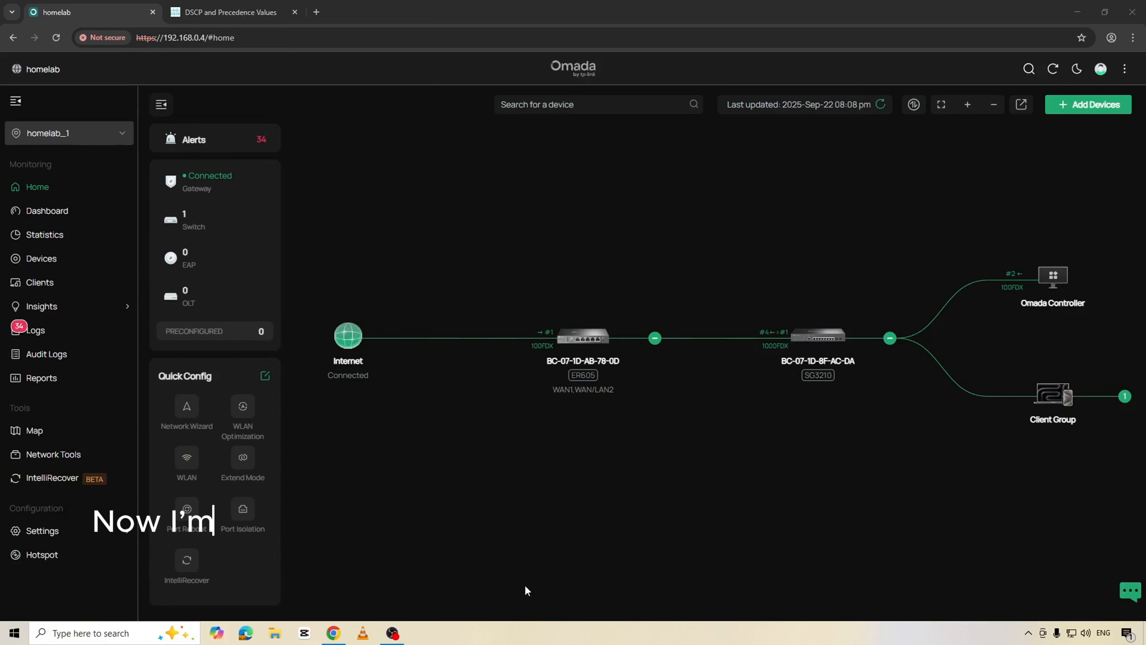
View the site's LAN networks list and its static route entries
left_click(103, 536)
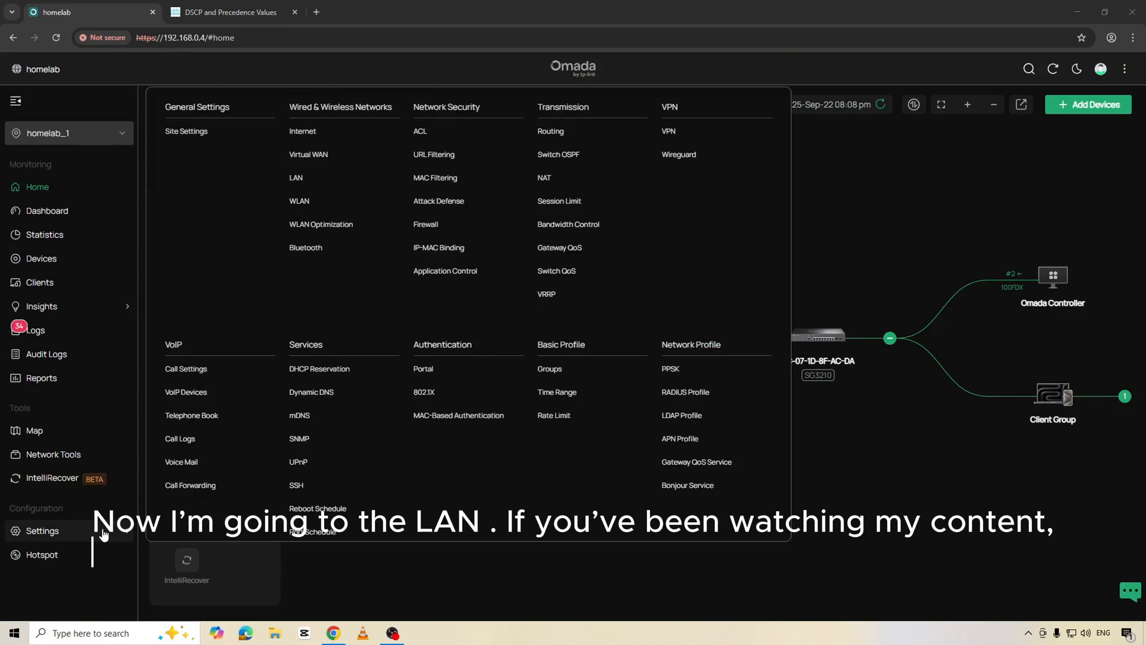
left_click(294, 181)
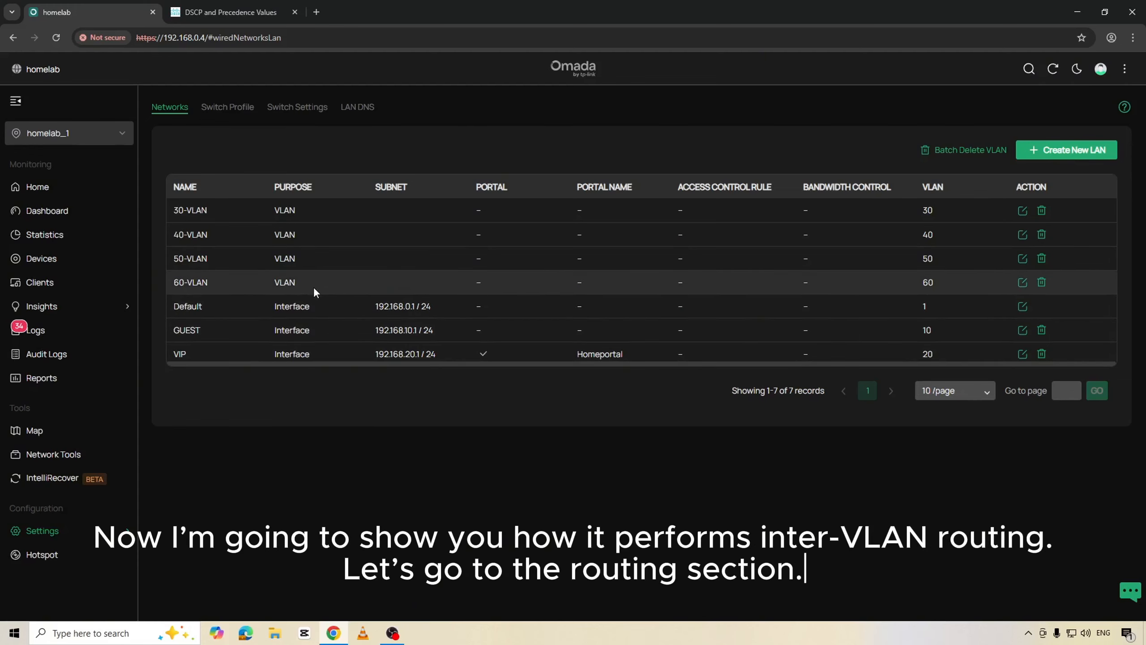
mouse_move(112, 536)
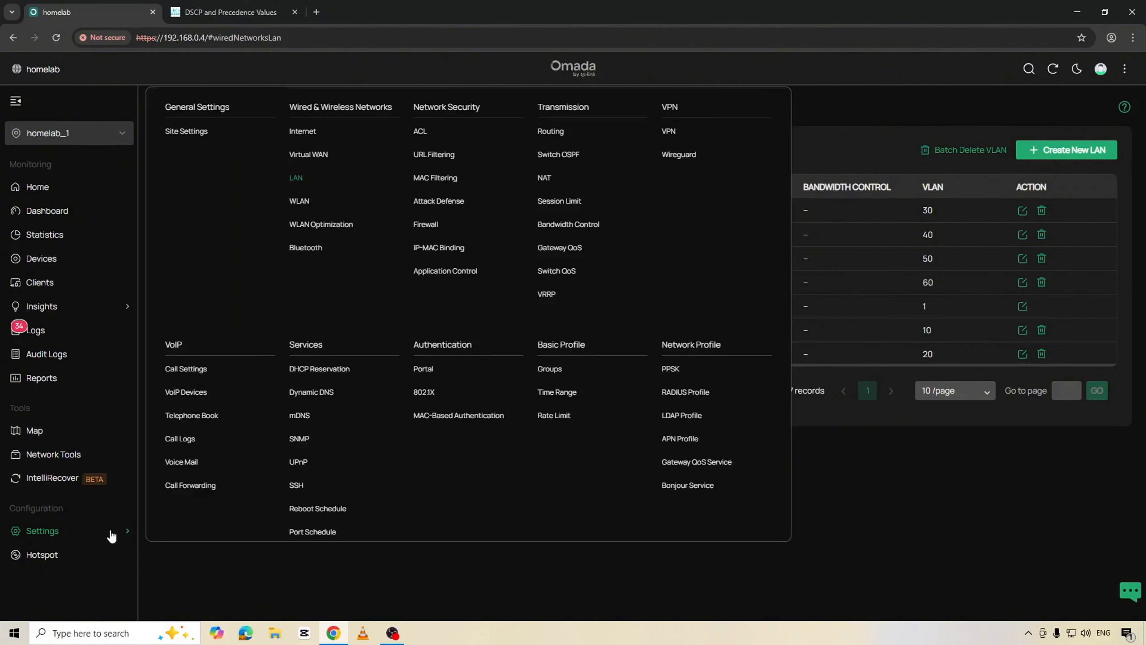
left_click(552, 130)
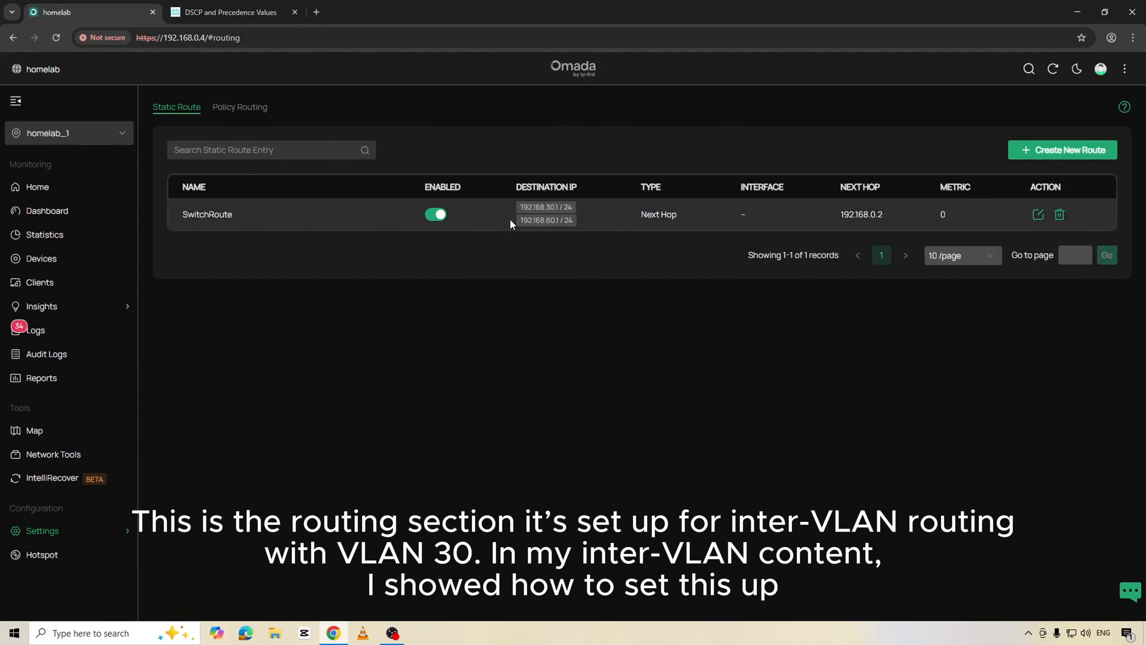
Open the SG3210 switch's configuration and bring up the interface settings of 60-VLAN
left_click(73, 259)
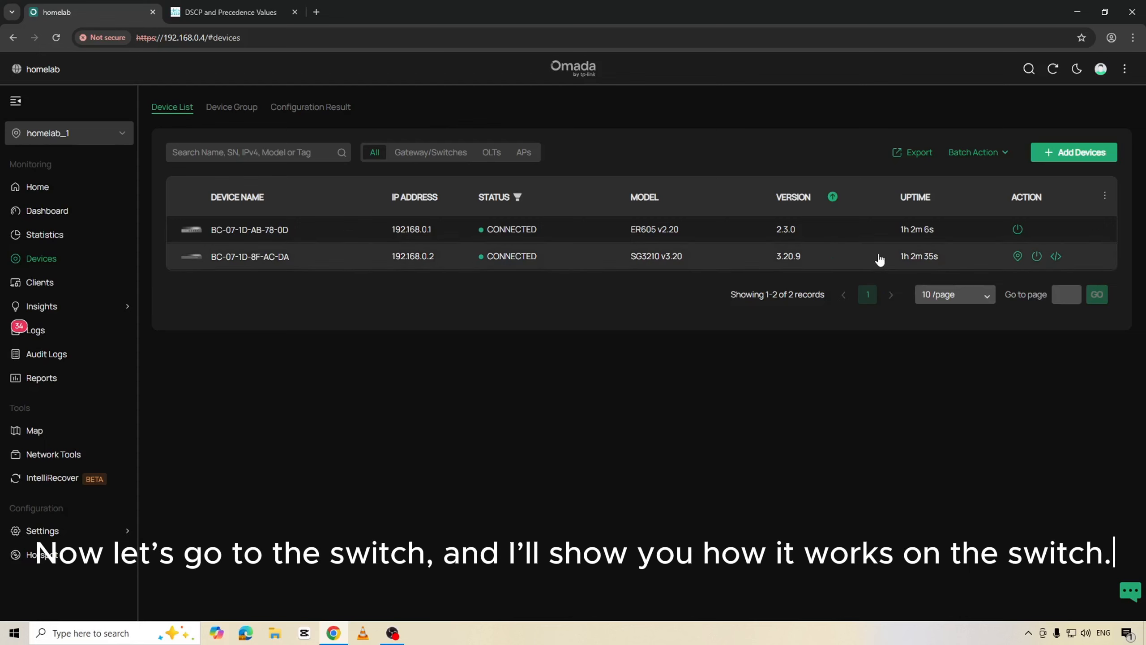
left_click(879, 259)
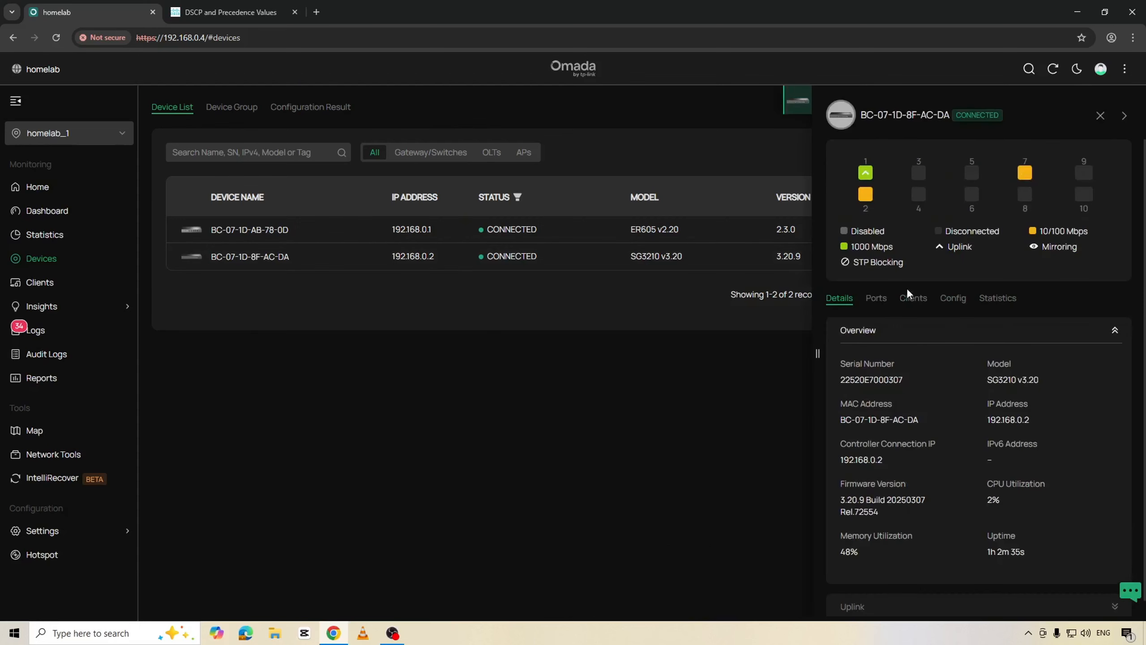
left_click(877, 299)
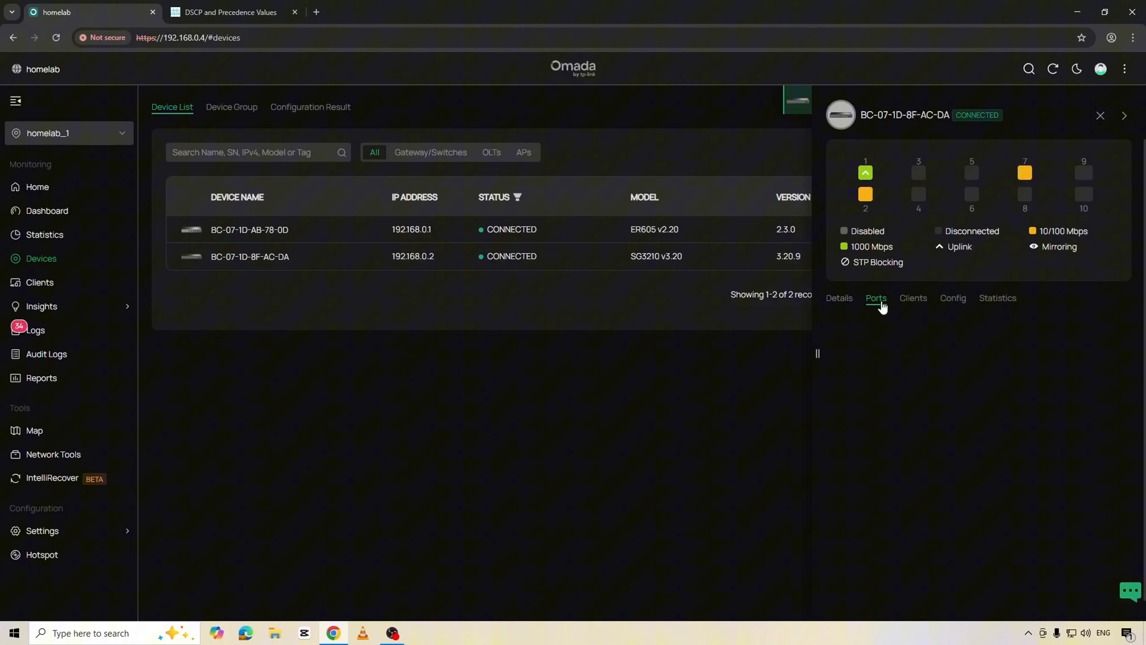
left_click(946, 307)
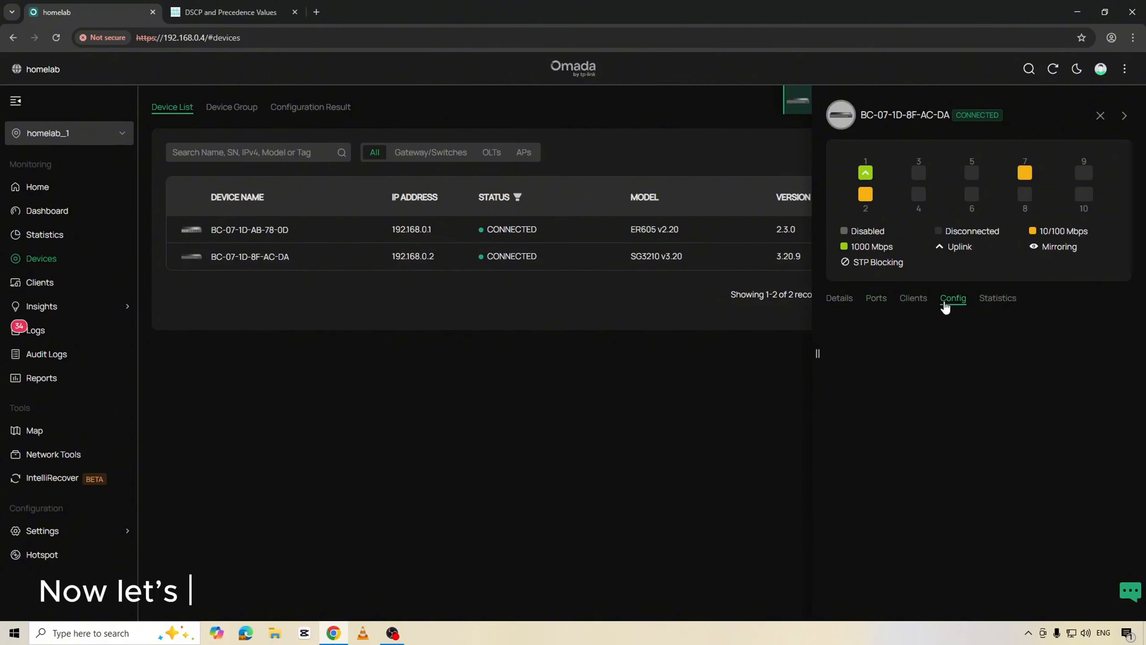
scroll(932, 479, "down", 6)
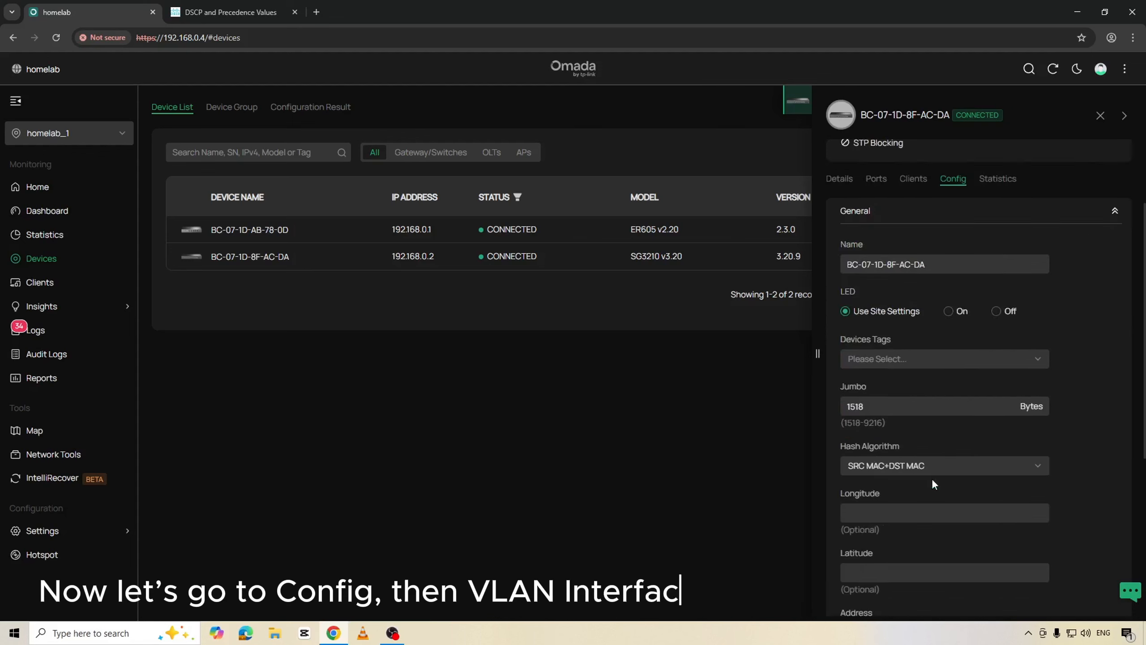
scroll(932, 479, "down", 1)
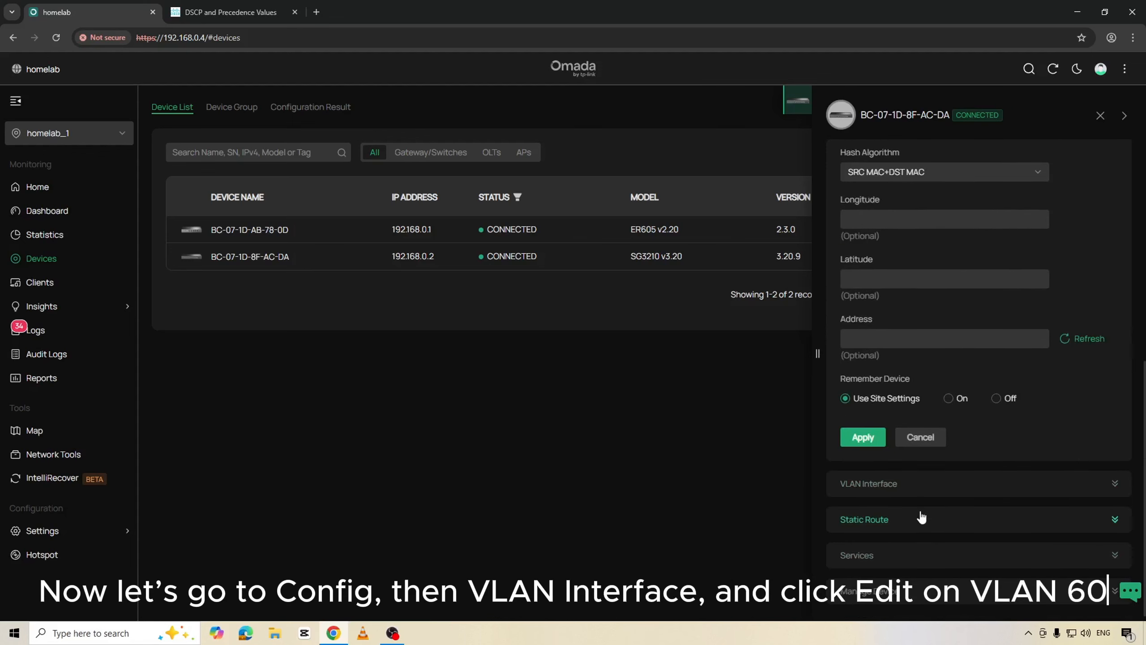
left_click(924, 496)
scroll(930, 478, "down", 4)
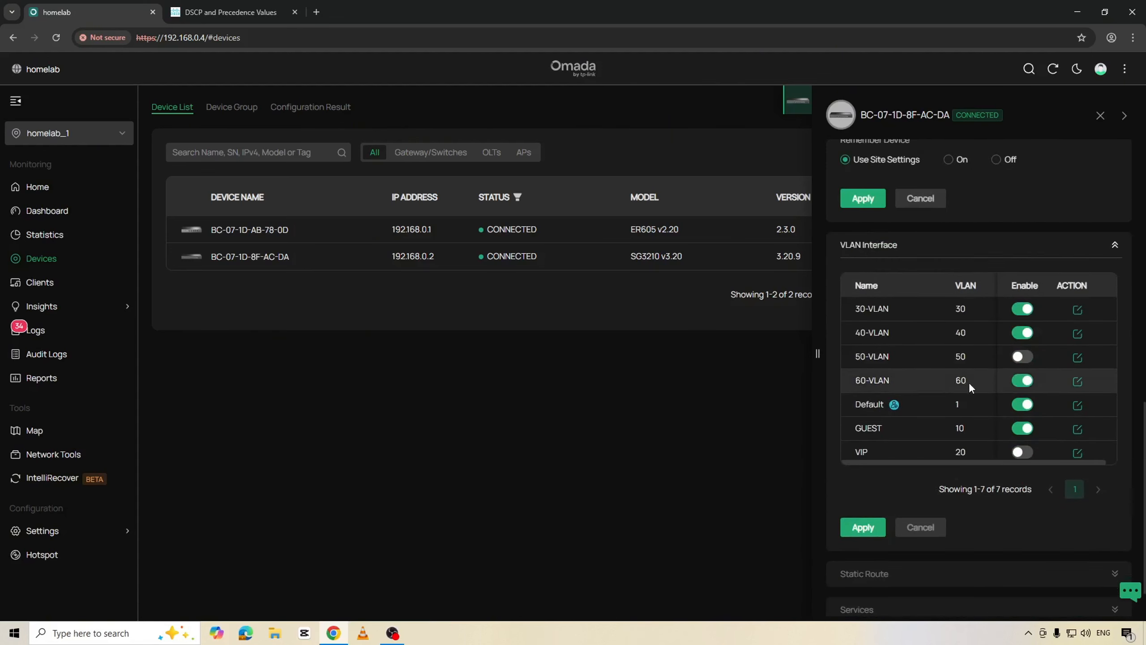
left_click(1078, 383)
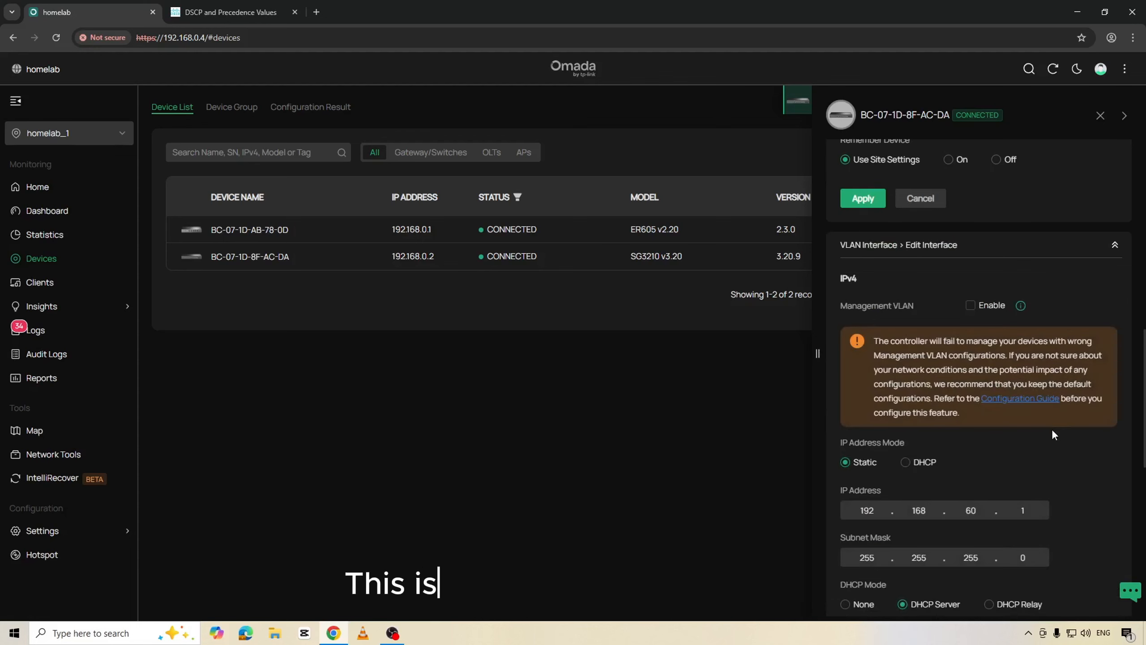
Examine the IP address, DHCP server, DNS and gateway settings of the switch's 60-VLAN interface
scroll(1052, 431, "down", 1)
scroll(1053, 432, "down", 1)
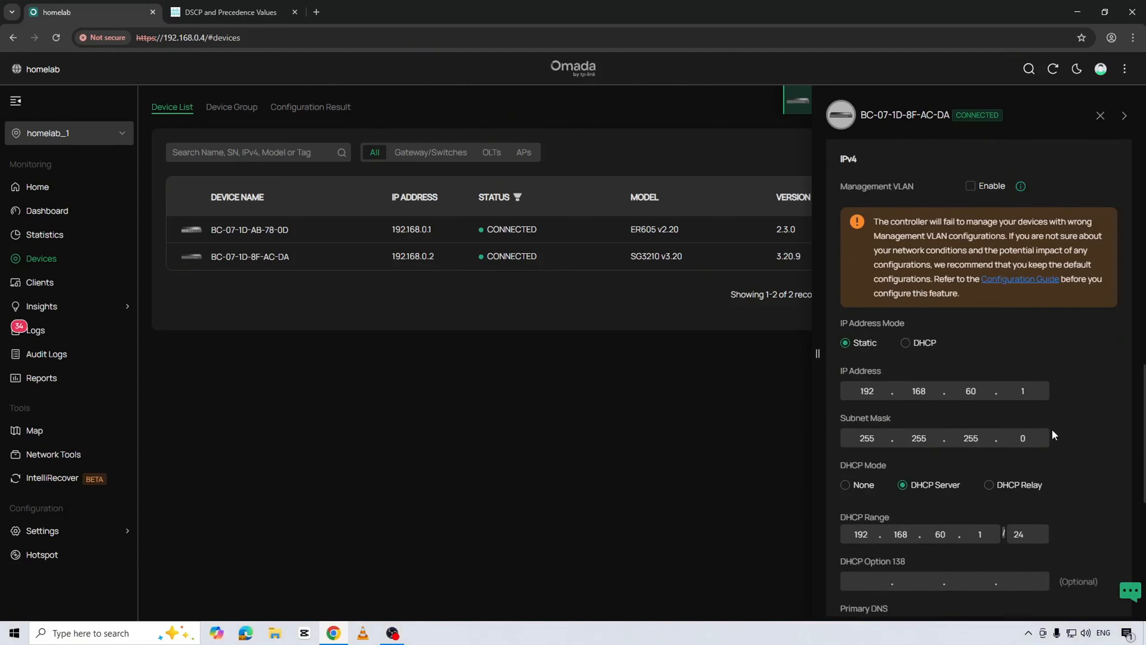
scroll(1053, 432, "down", 4)
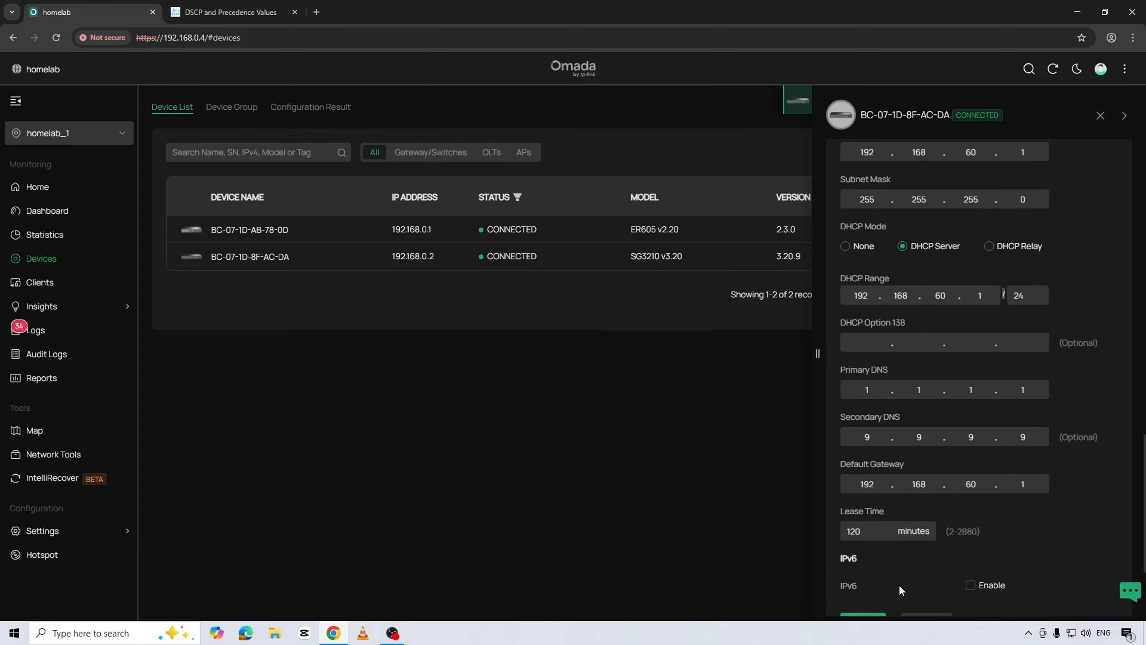
scroll(900, 586, "down", 1)
scroll(968, 524, "up", 4)
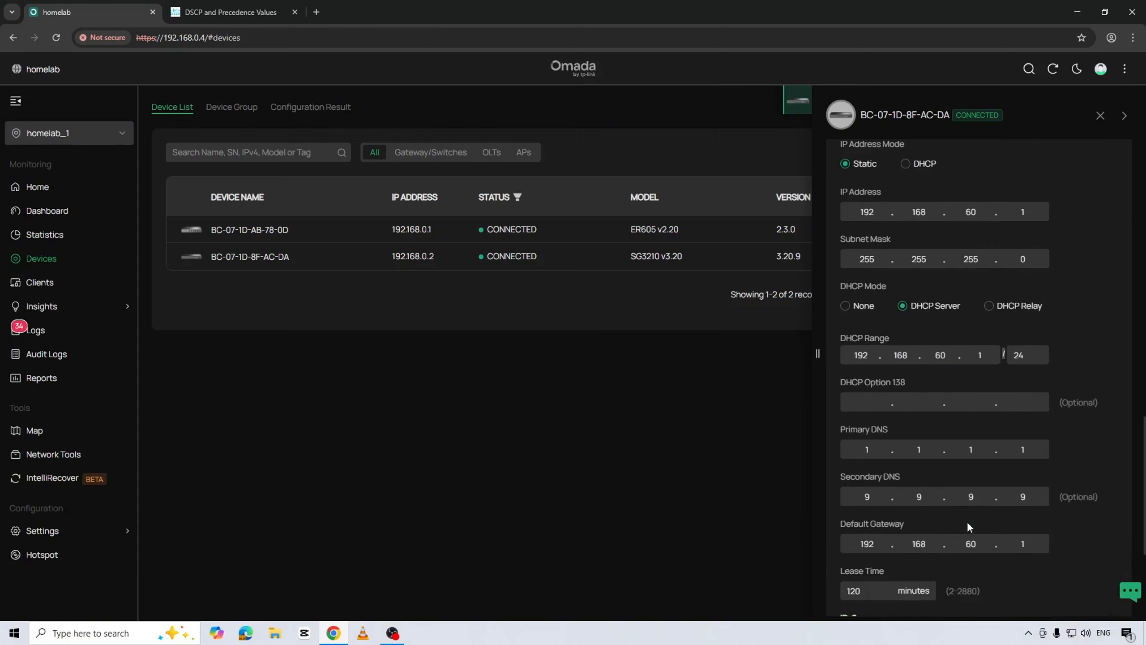
scroll(967, 521, "up", 13)
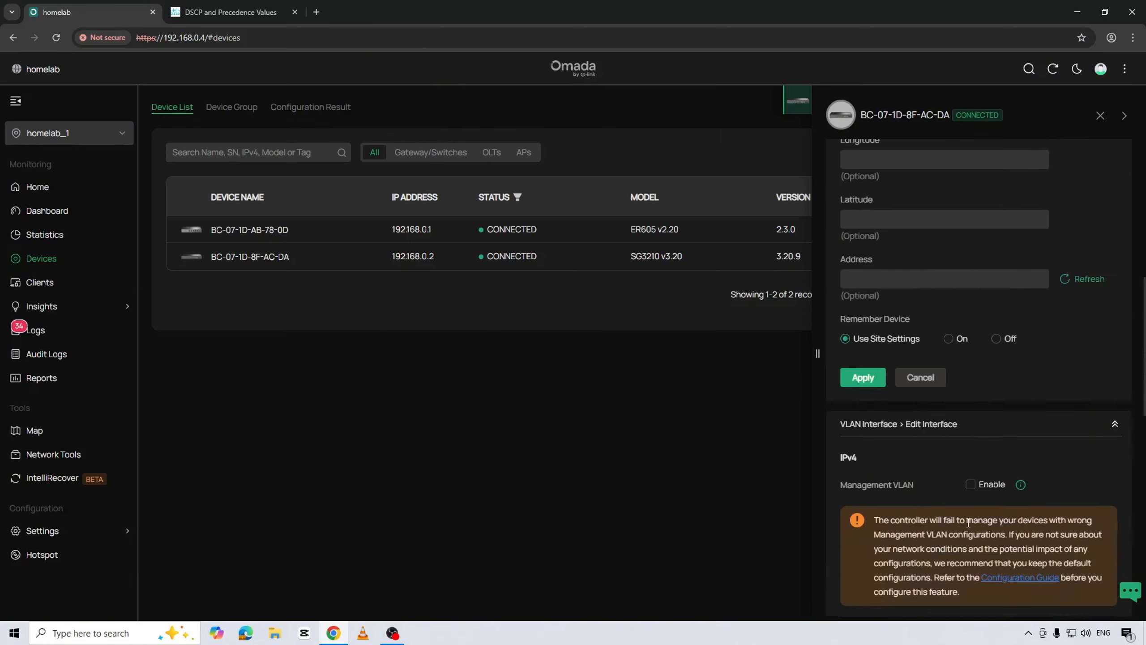
scroll(968, 528, "up", 1)
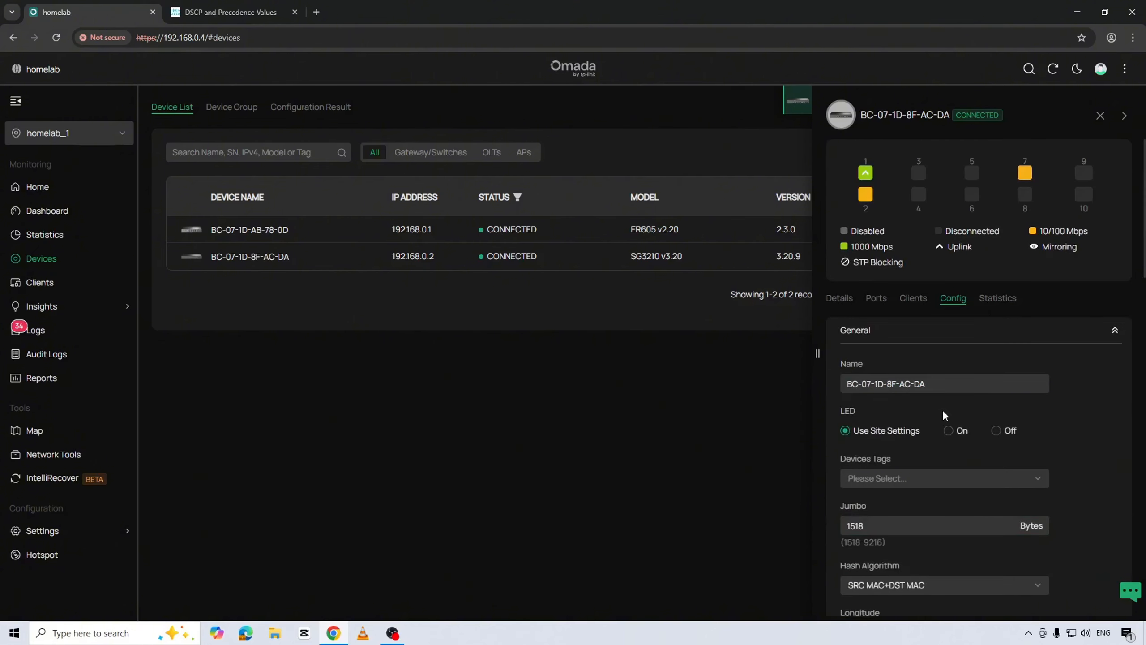
Check which profile is assigned to each port of the SG3210 switch, and close the device details
left_click(877, 299)
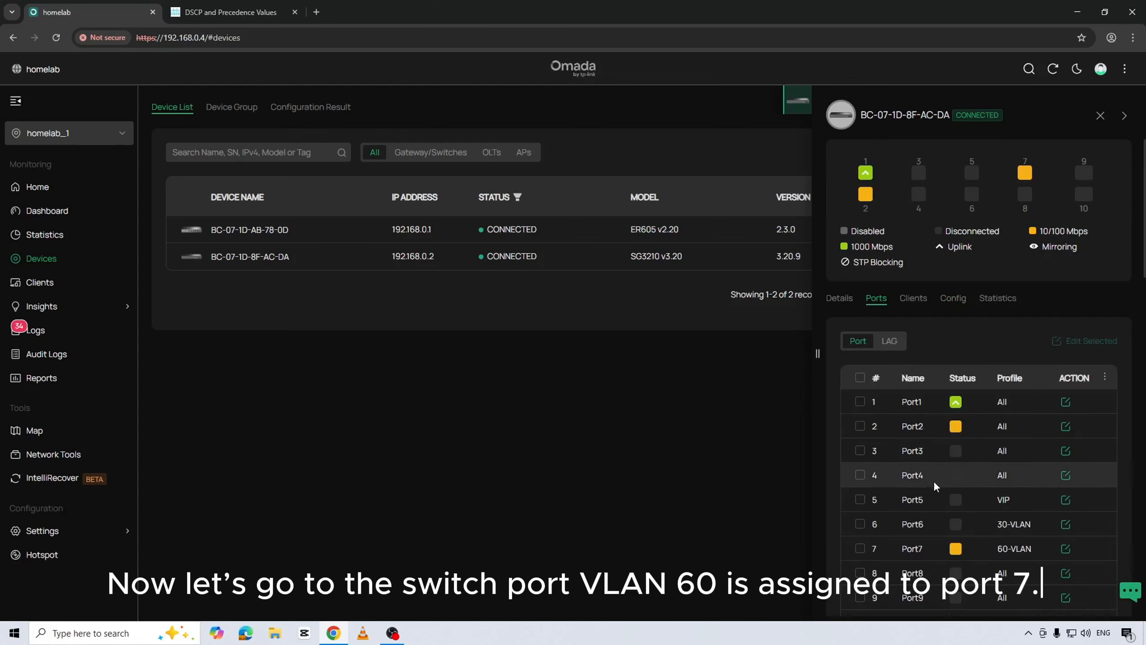
scroll(933, 481, "down", 1)
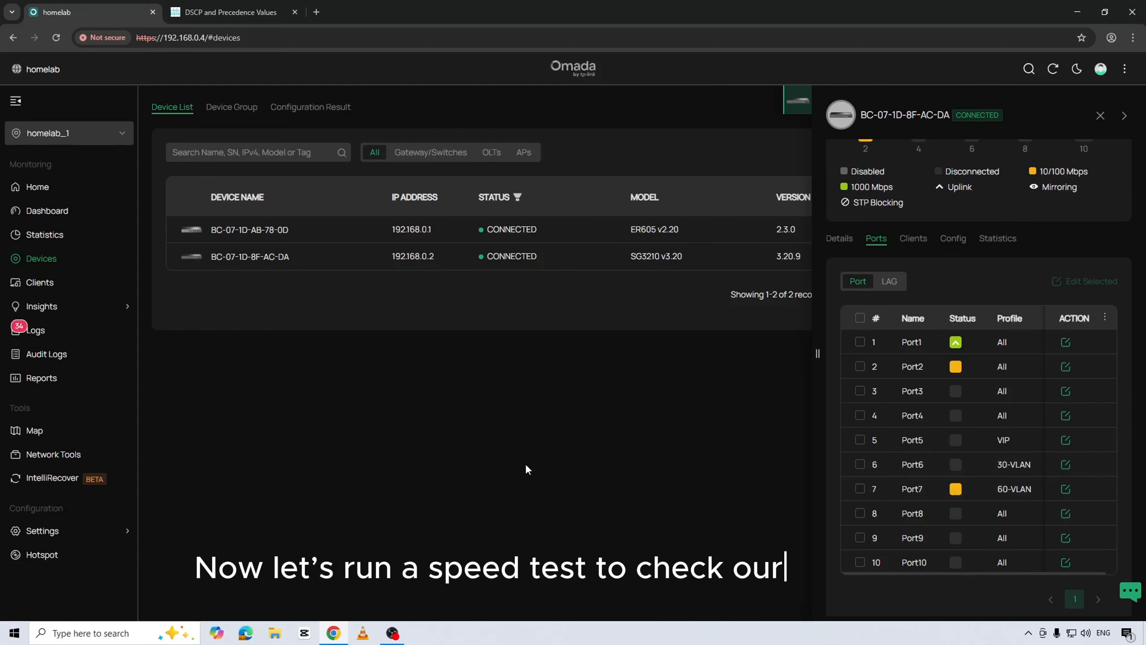
left_click(1101, 114)
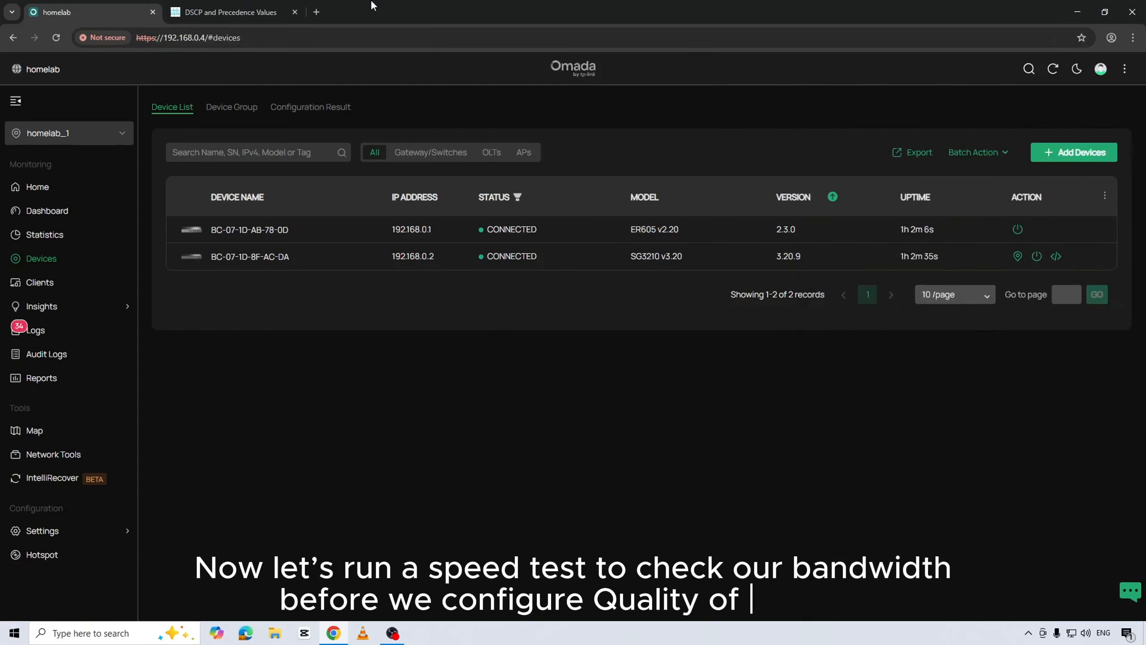
Open speedtest.net in a new browser tab and run a bandwidth test
left_click(316, 12)
type("speedtest.net")
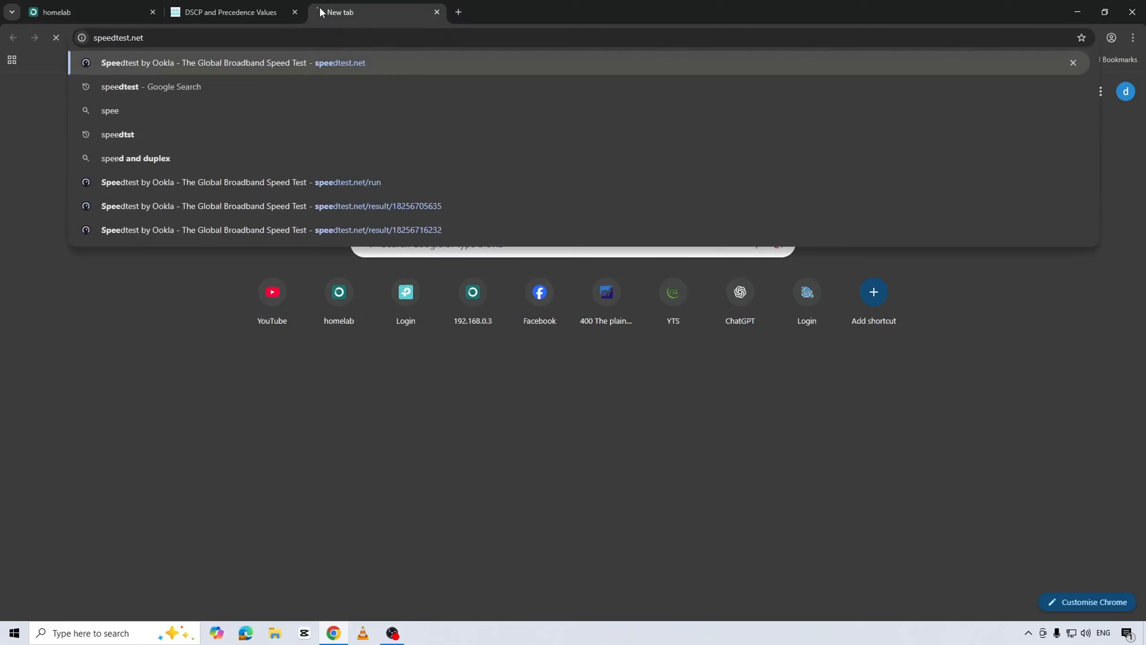
key("Return")
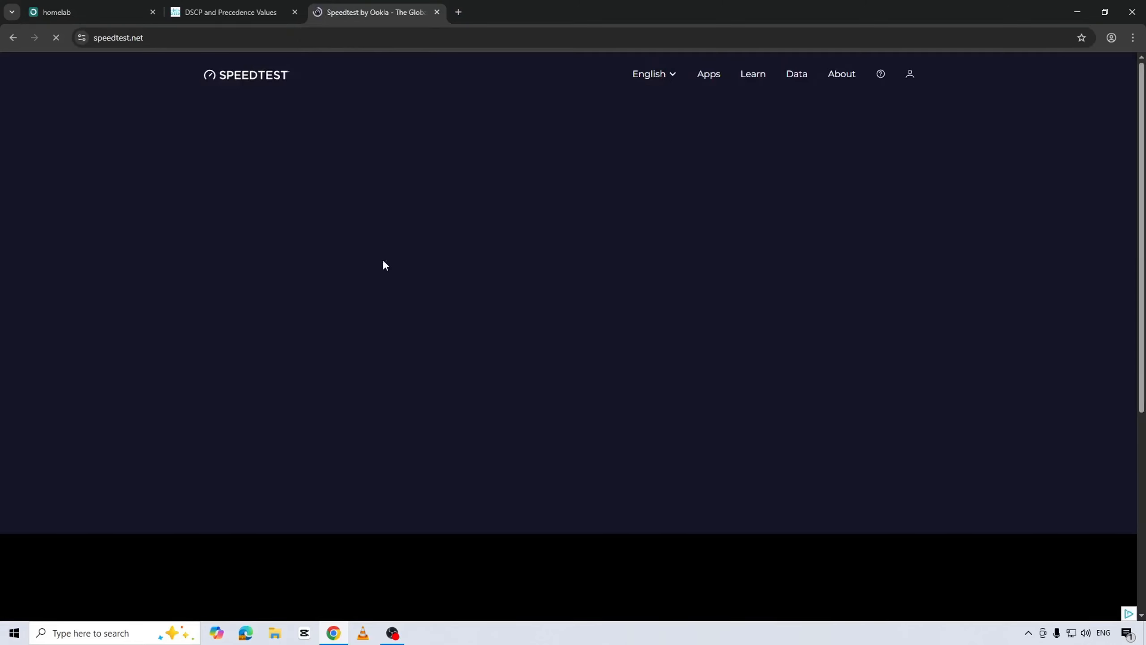
left_click(514, 270)
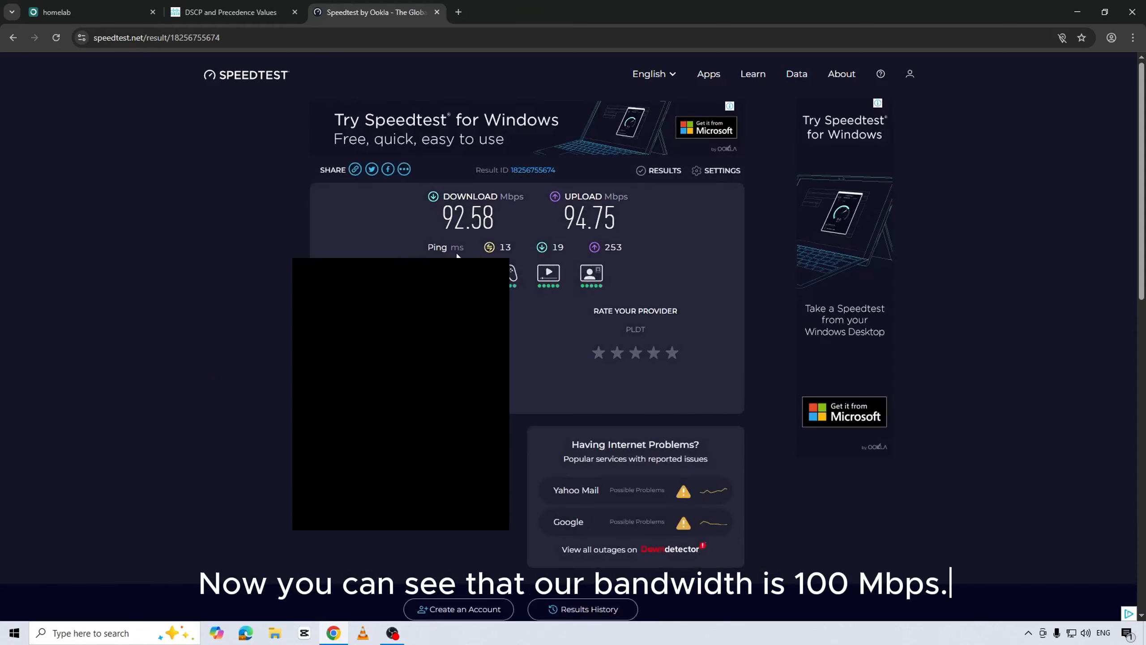
Return to the Omada controller and start a new IP group profile named VLAN-60
left_click(97, 10)
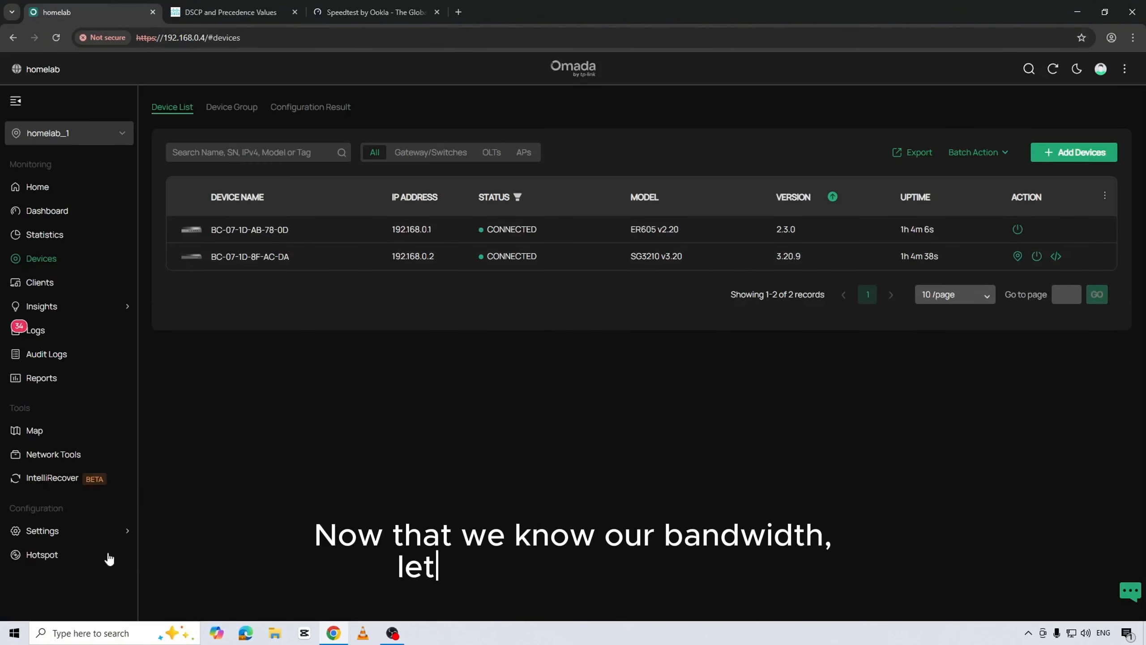
mouse_move(115, 537)
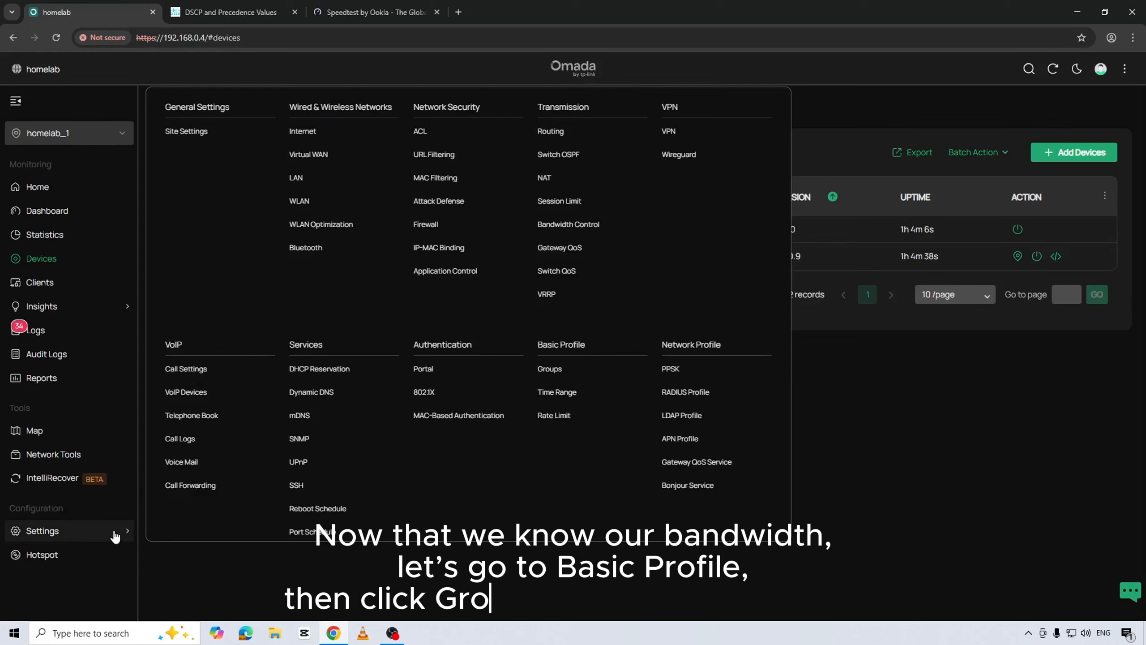
left_click(559, 374)
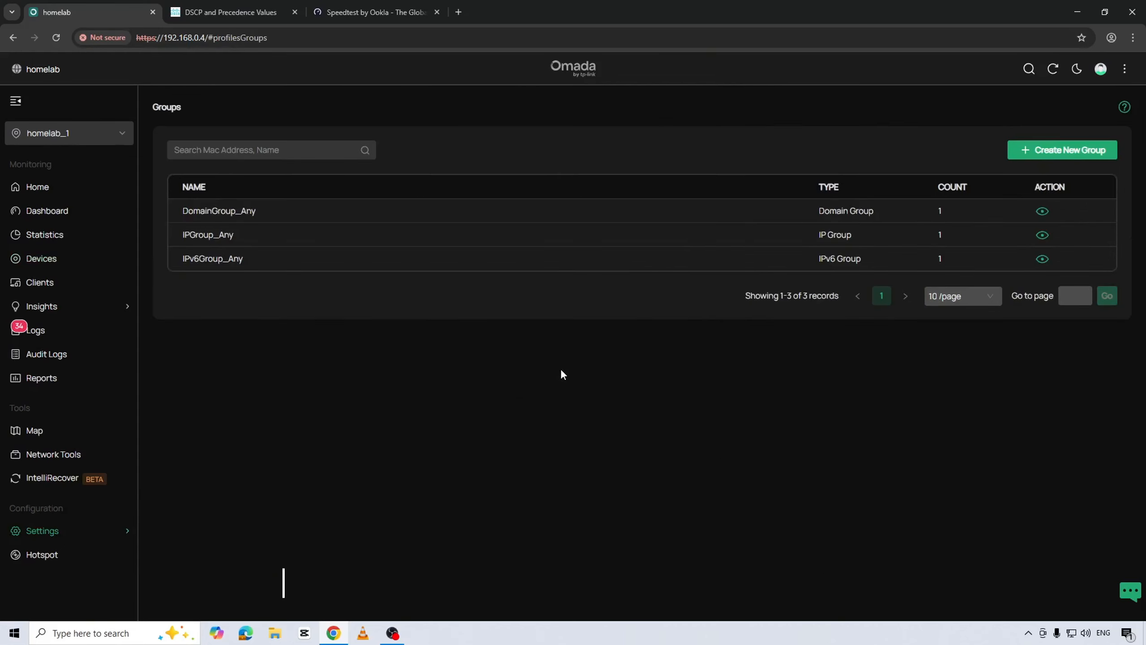
left_click(1085, 150)
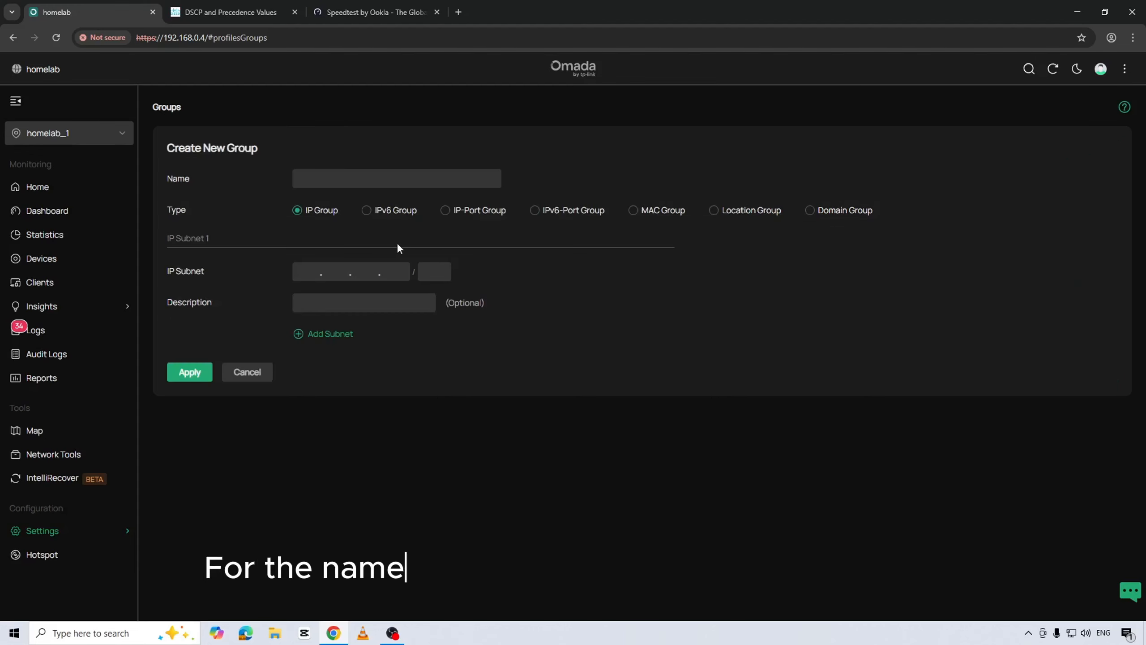
left_click(353, 180)
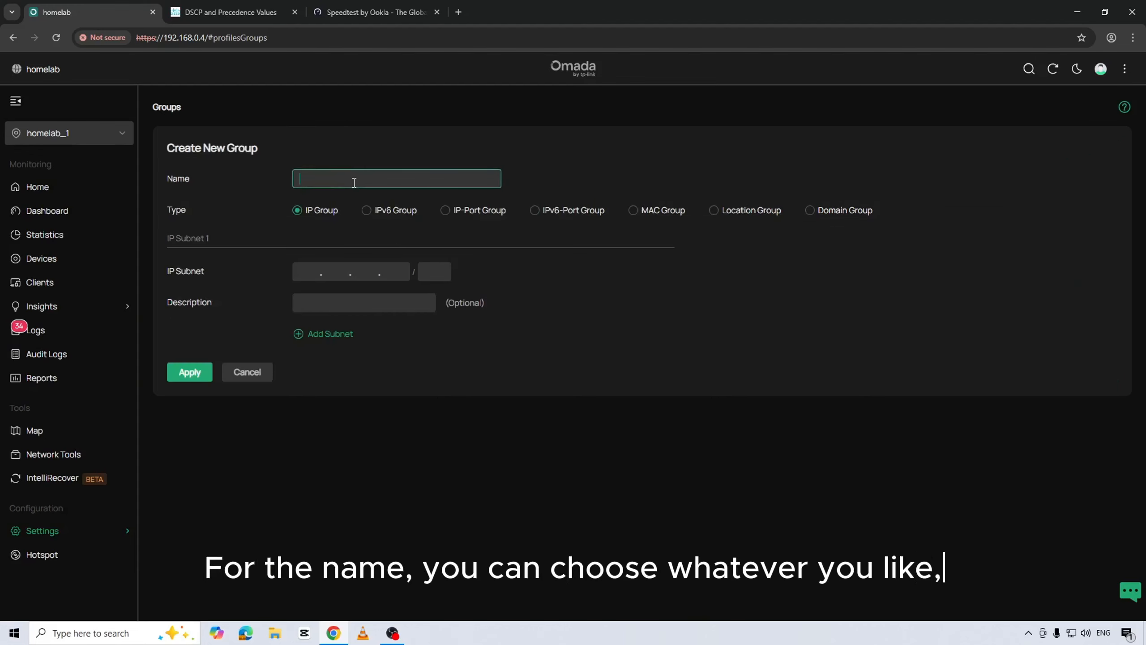
type("VLAN")
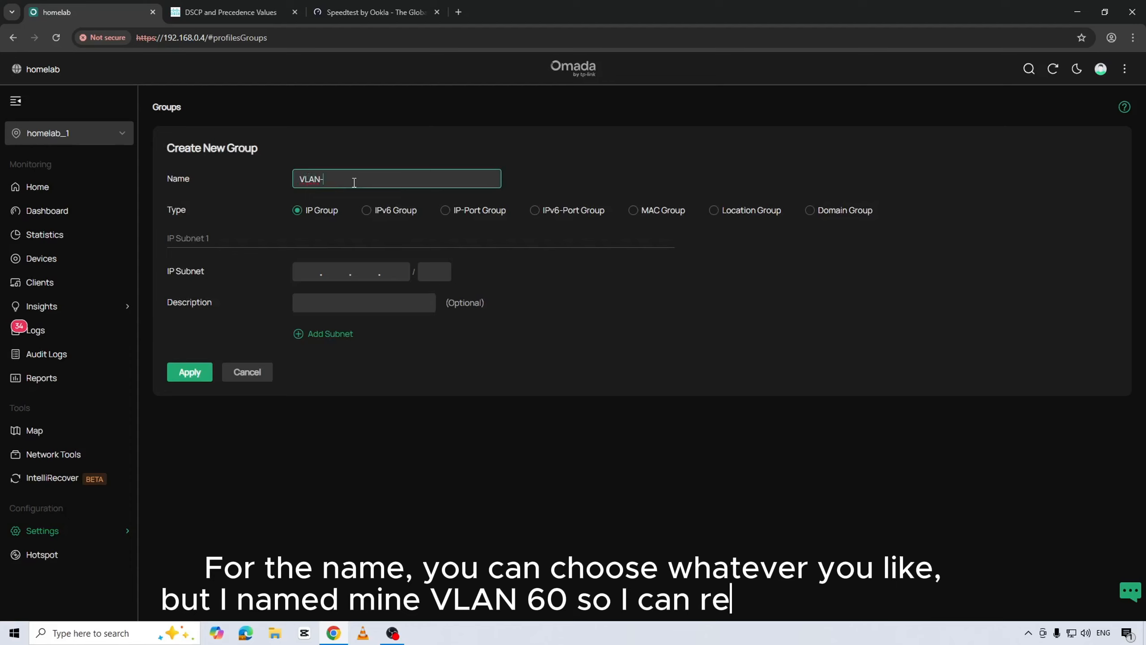
type("-60")
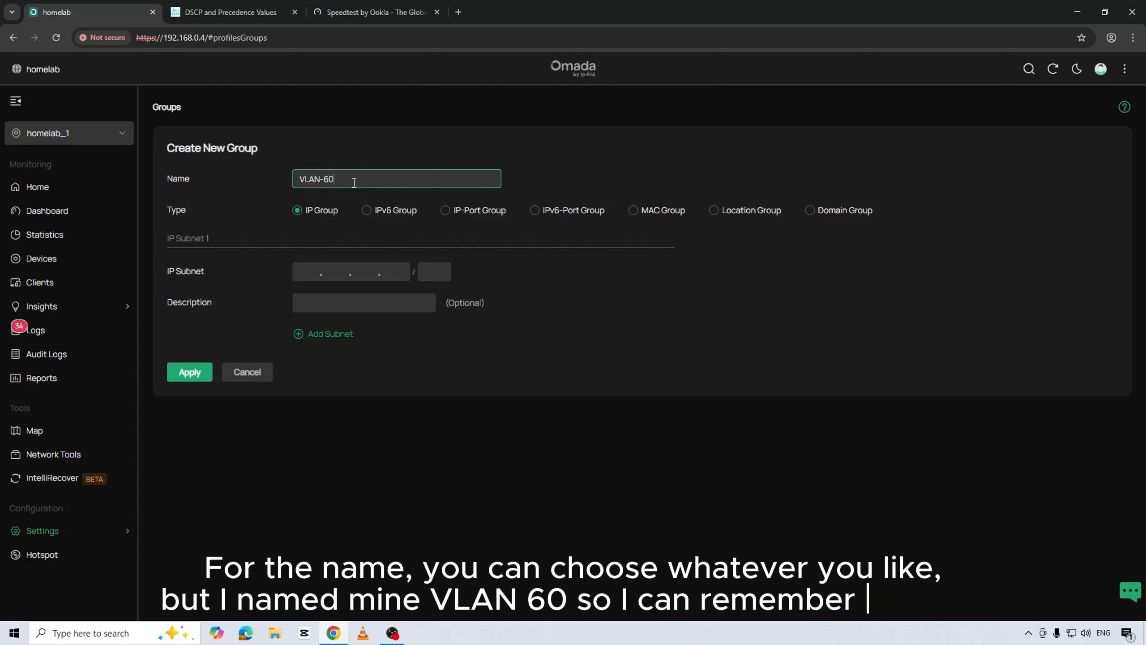
Set the new IP group's subnet to 192.168.60.1/24
left_click(315, 276)
type("192.")
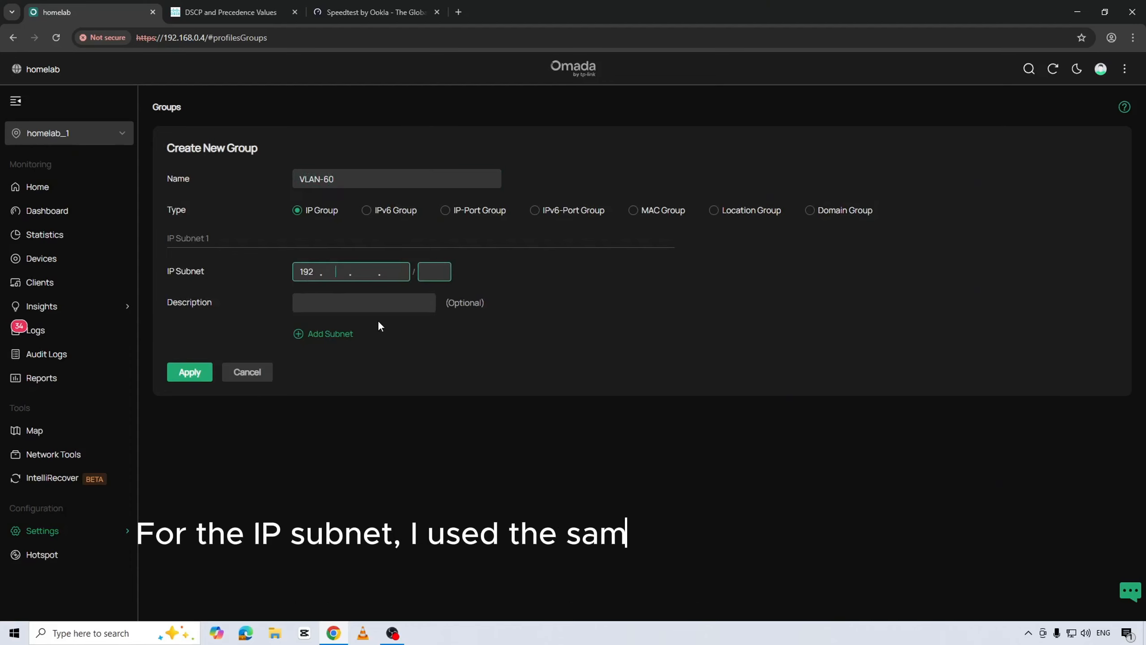
type("168.60.")
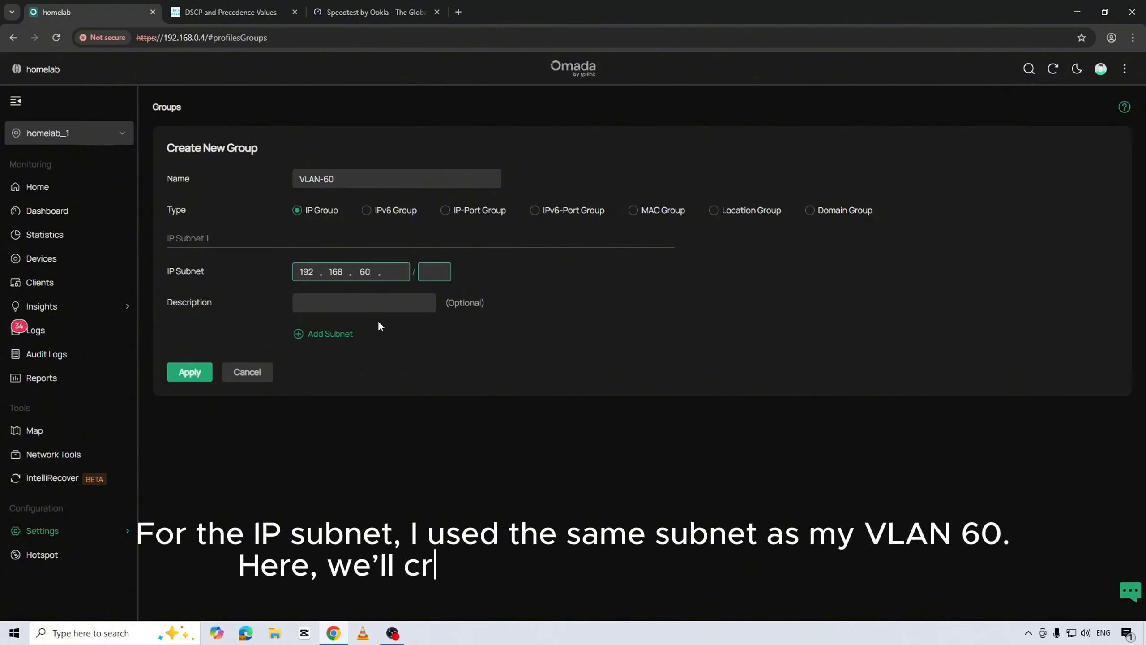
type("1")
key("Tab")
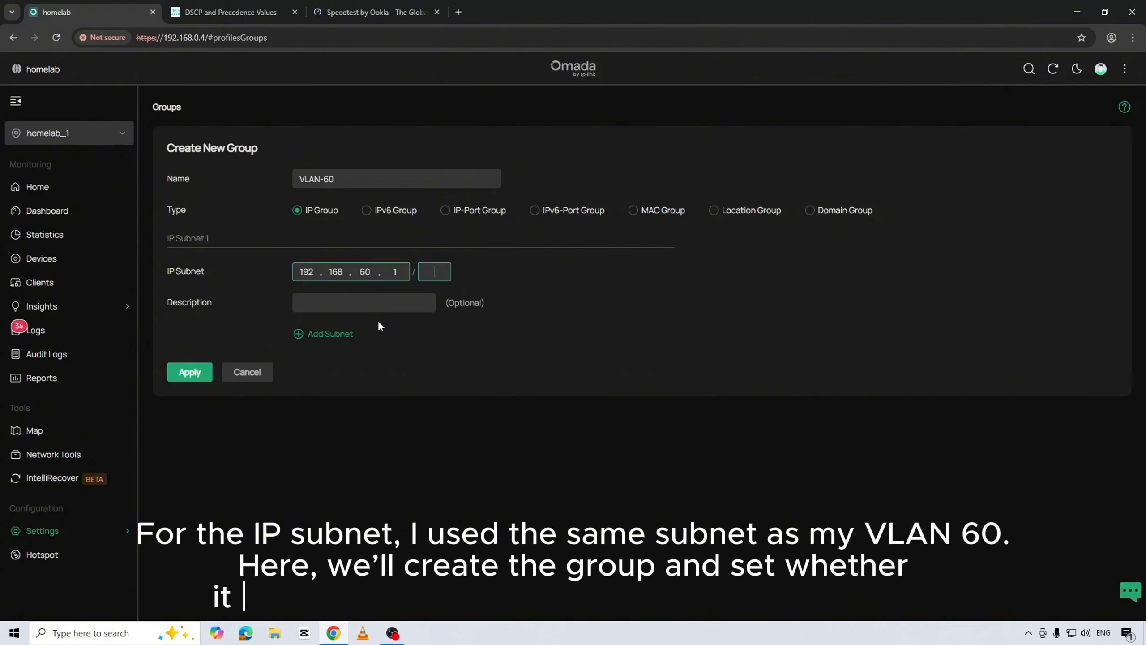
type("24")
Give the IP group the description "VLAN60 - GAMES" and apply it
left_click(392, 303)
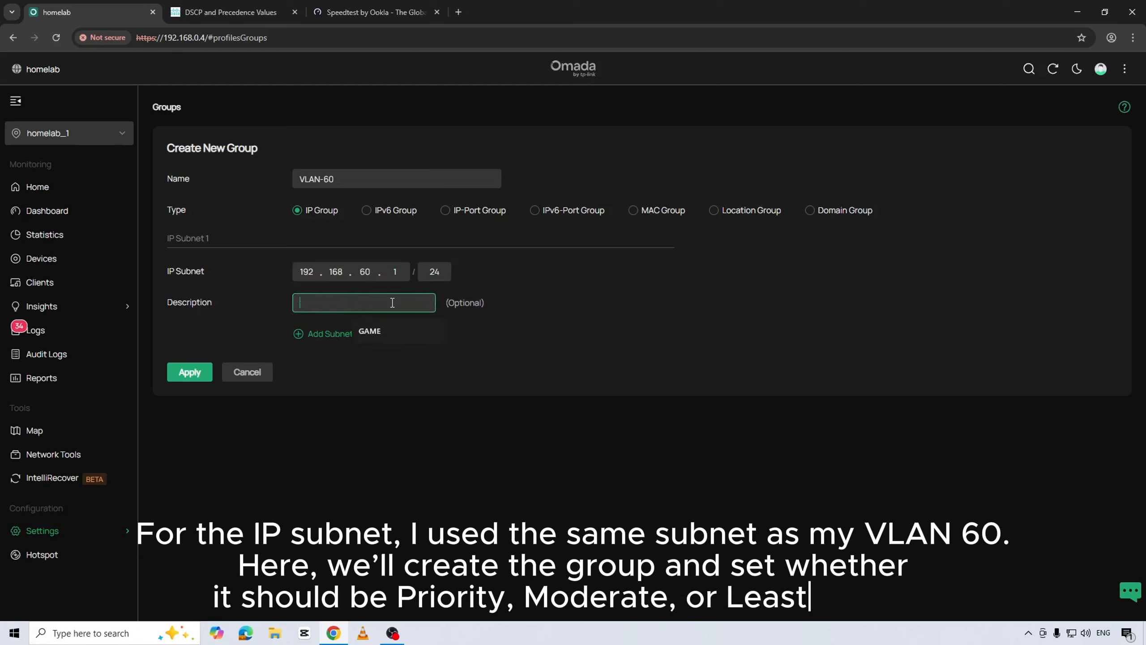
type("VLAN")
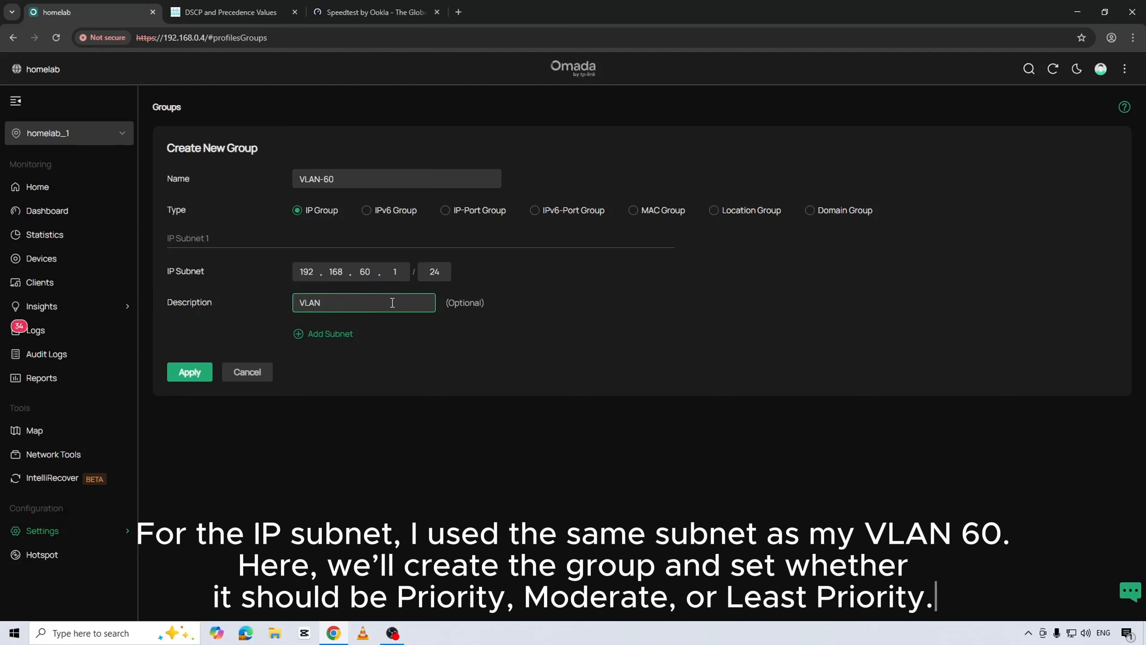
type("60")
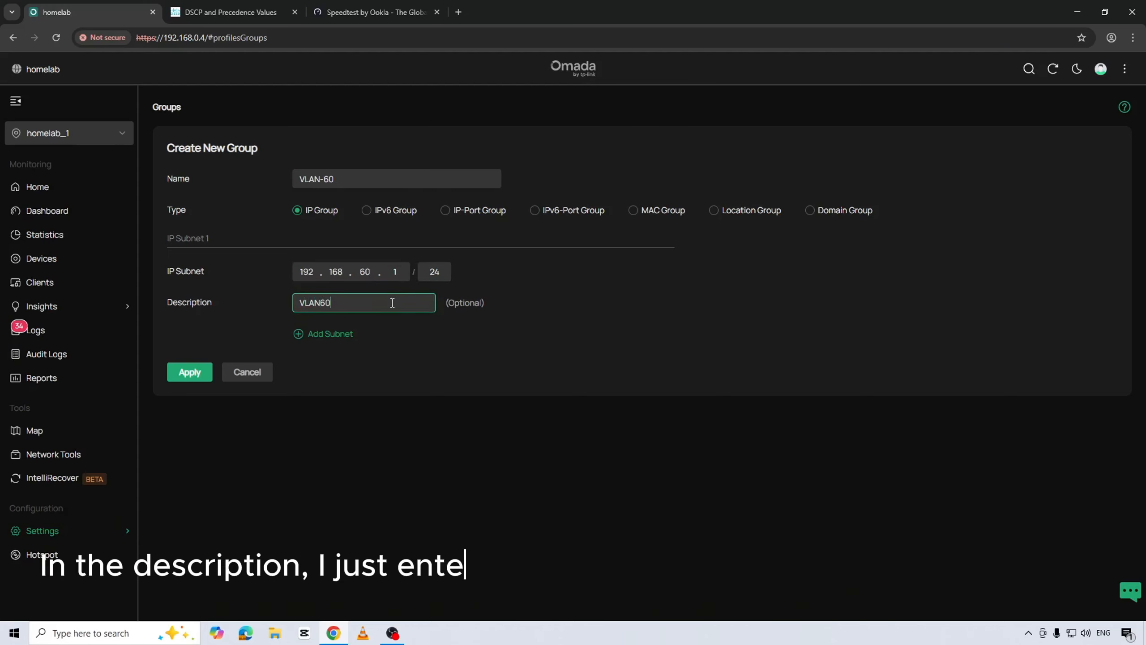
type(" - GA")
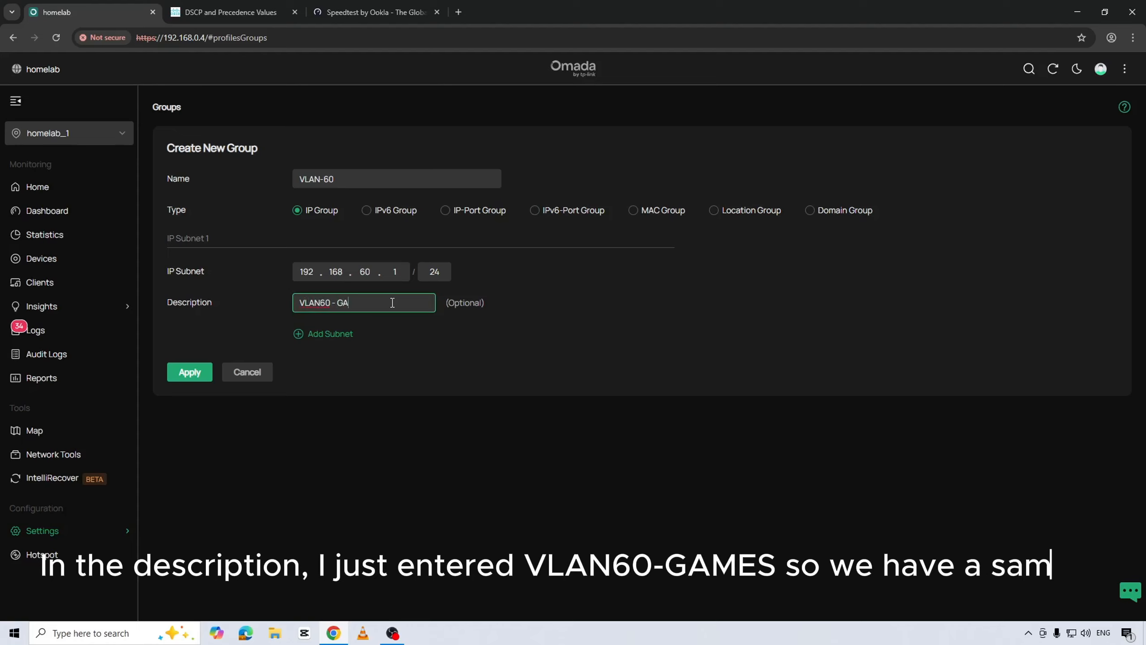
type("MES")
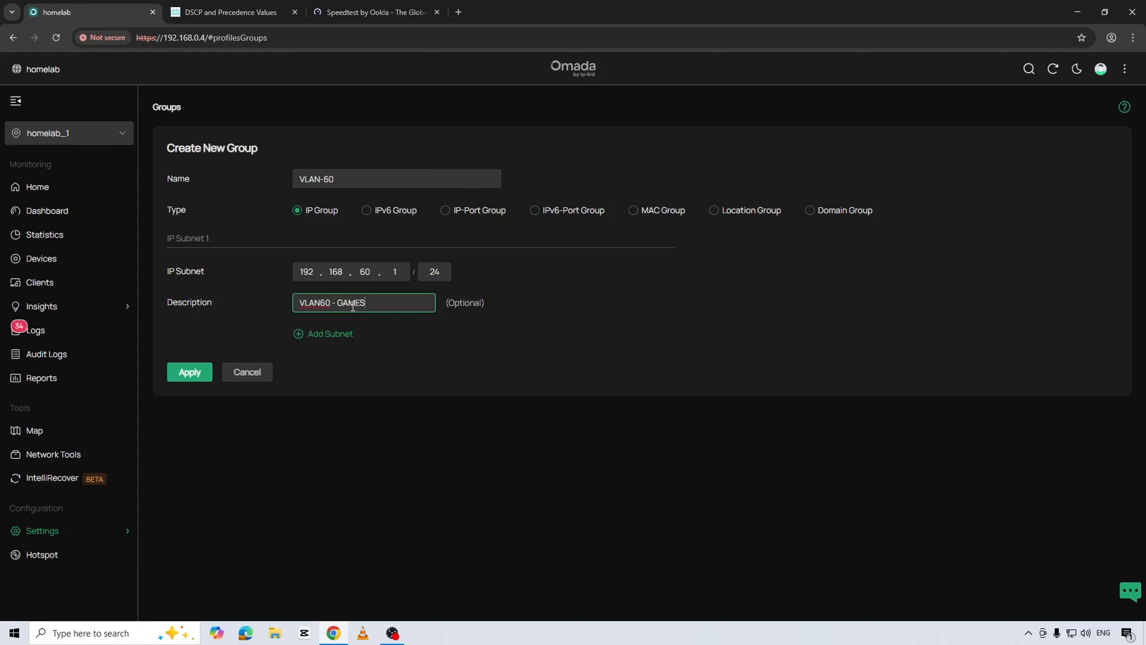
left_click(184, 381)
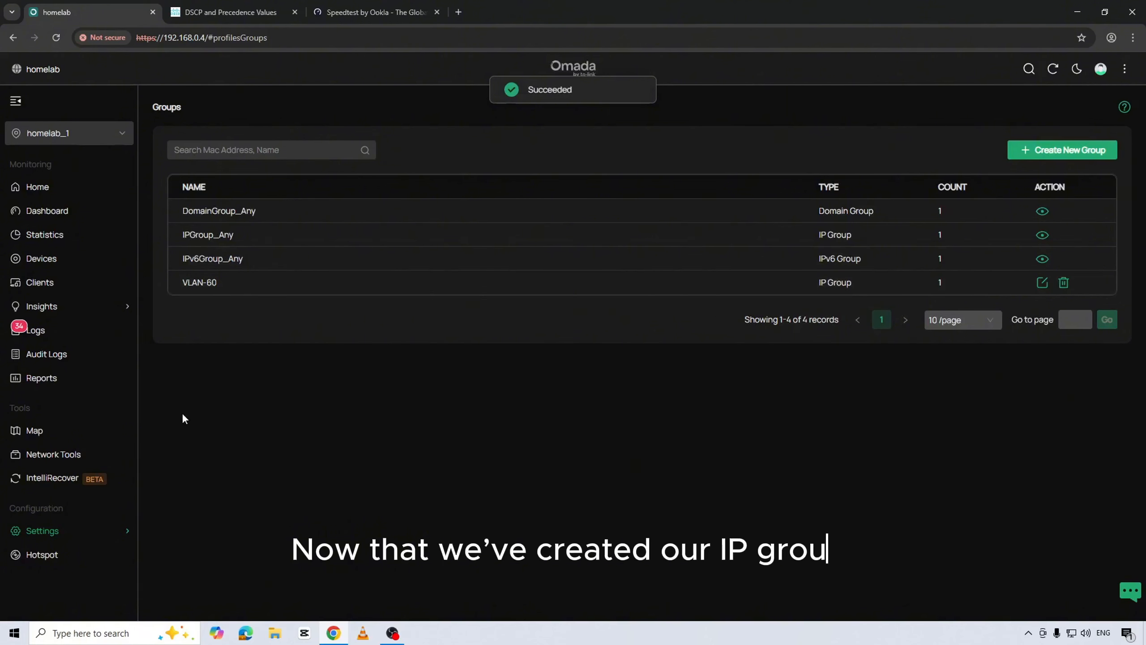
In the Gateway QoS settings, start a new bandwidth control rule for the WAN1 interface
mouse_move(113, 534)
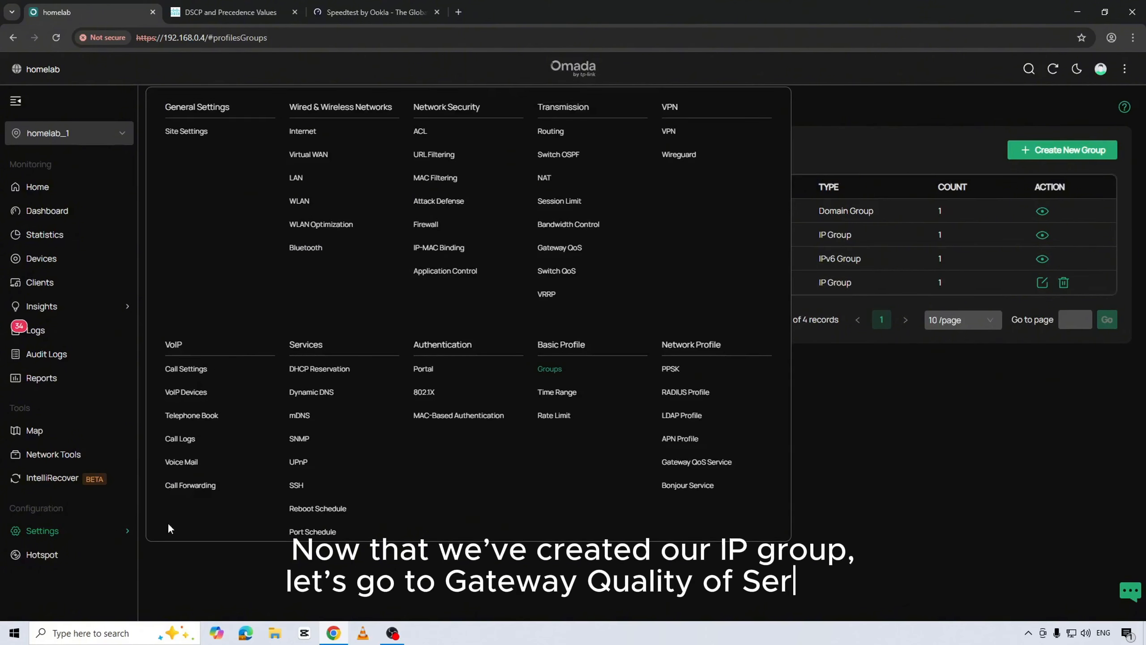
left_click(581, 261)
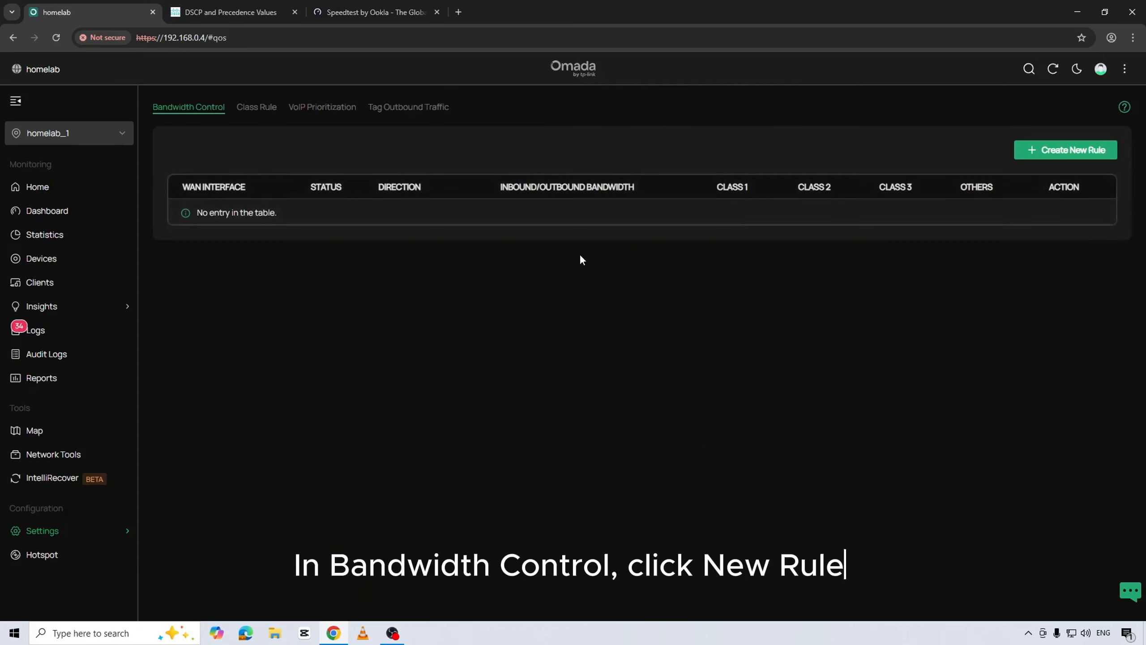
left_click(1081, 152)
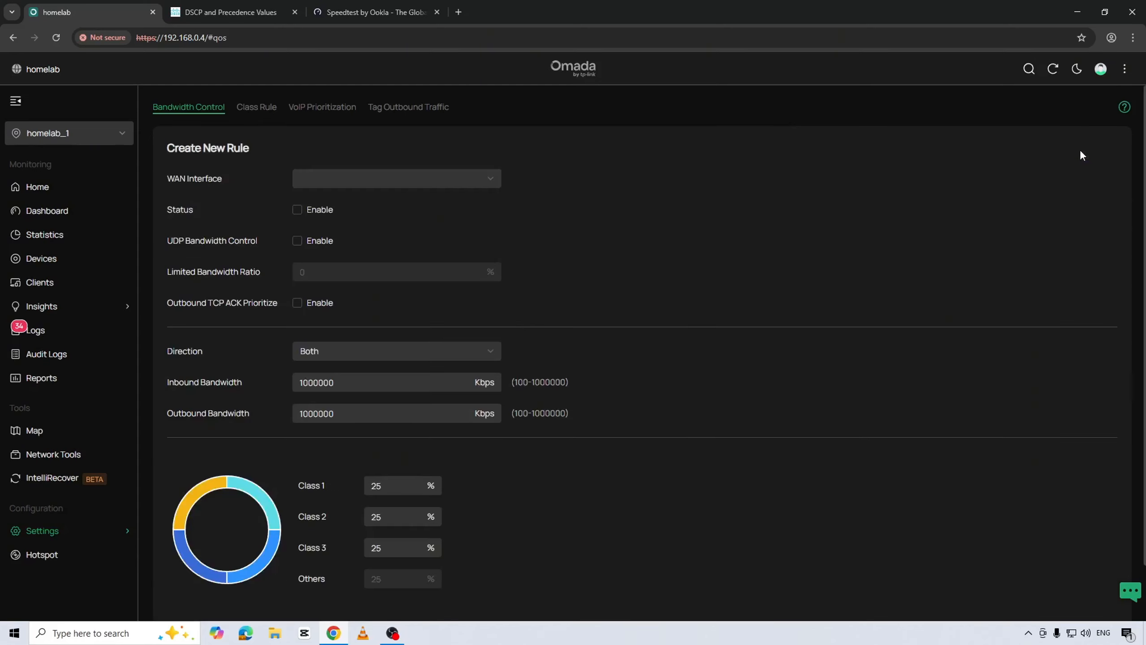
left_click(489, 183)
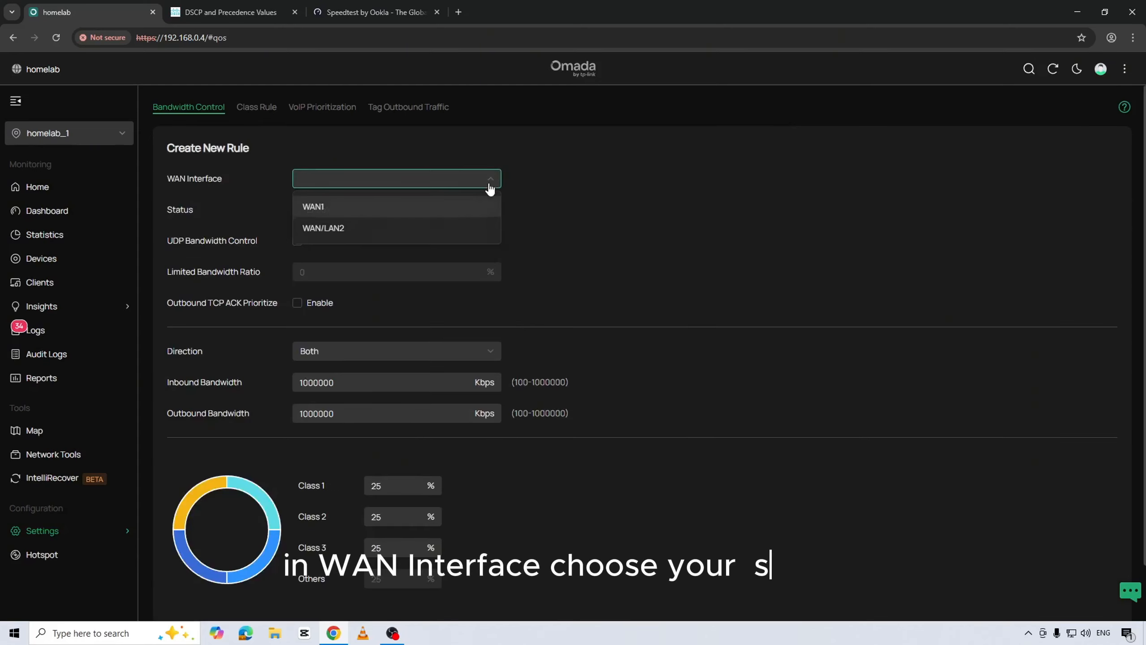
left_click(354, 212)
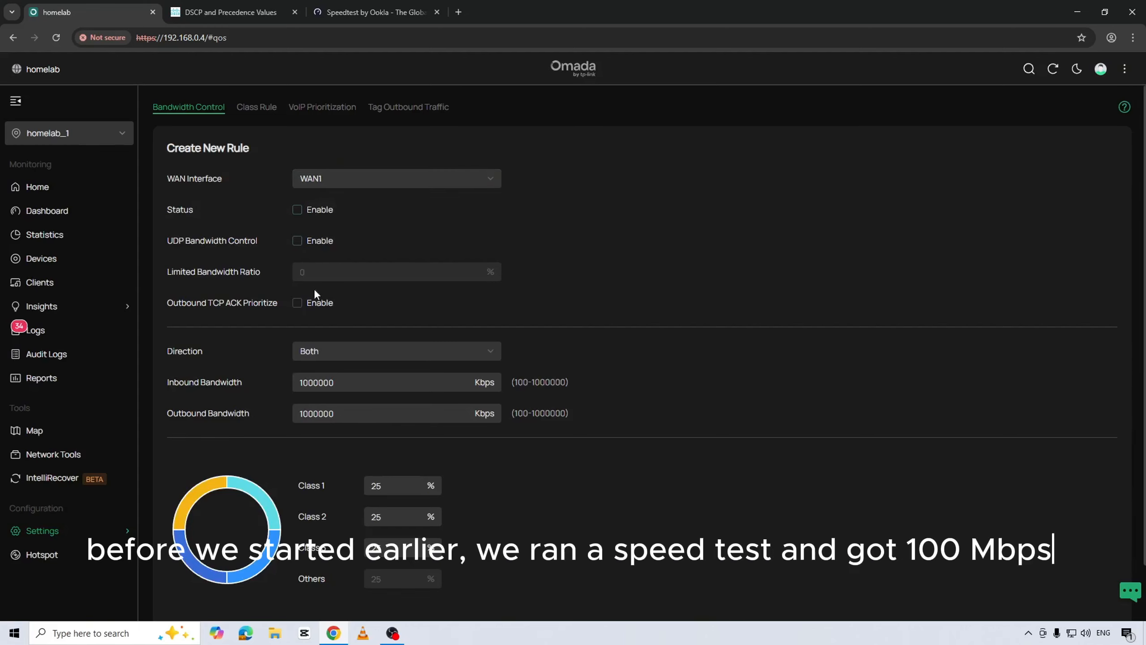
Search Google for "mbps to kbps" in a new browser tab and convert 100 megabits per second to kilobits
left_click(326, 389)
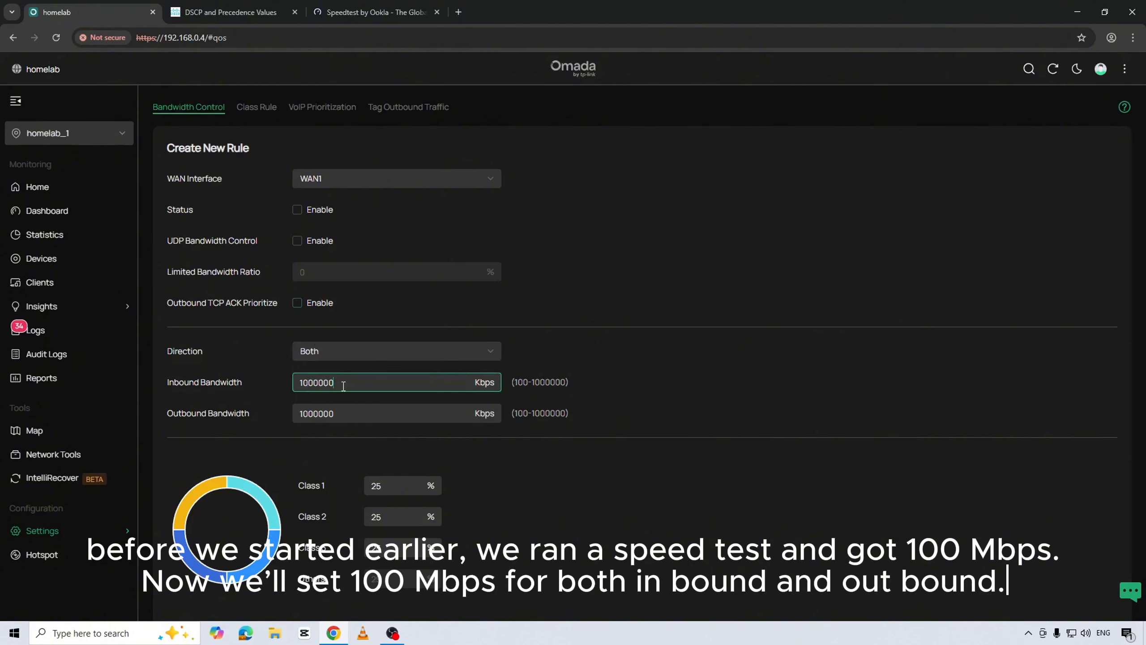
left_click(459, 12)
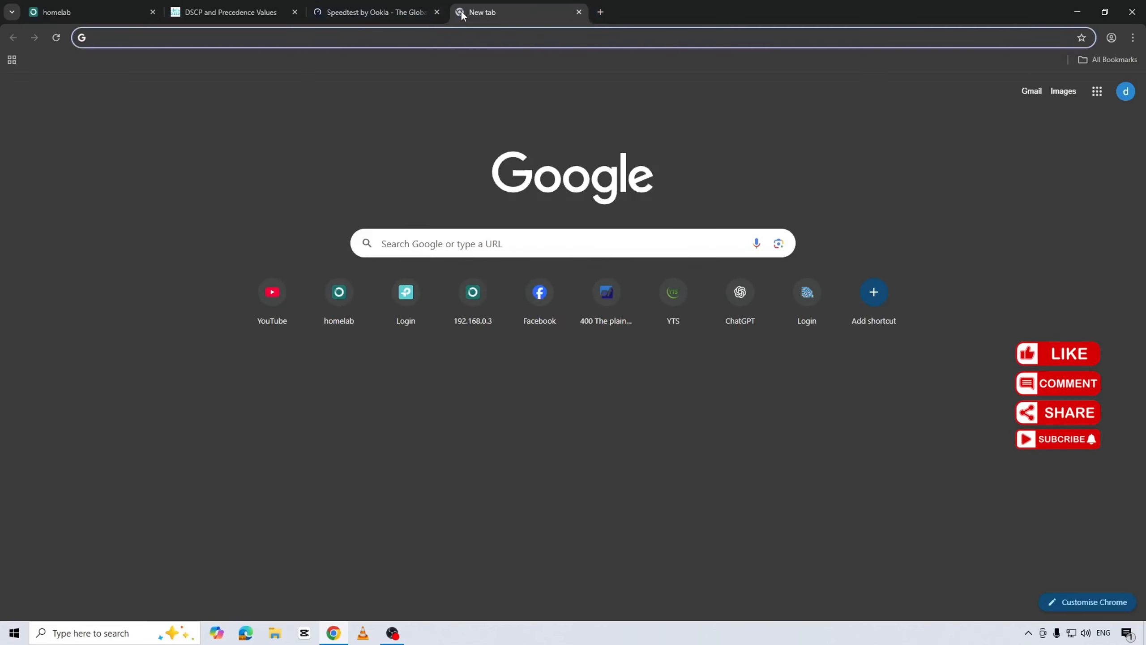
type("mbps to")
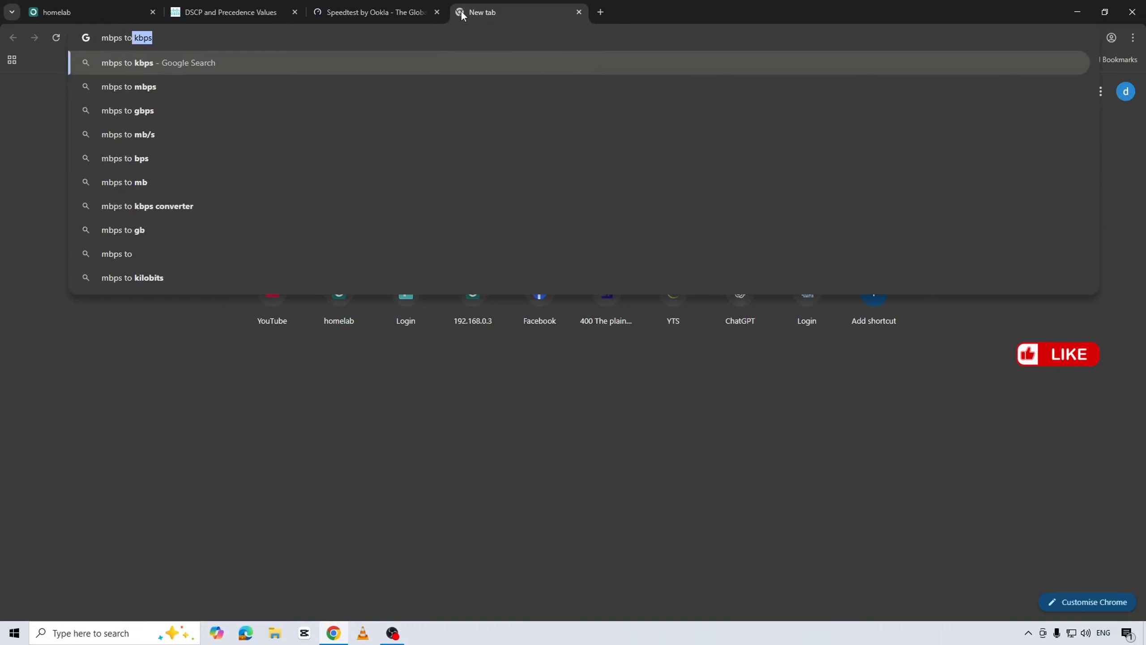
key("Return")
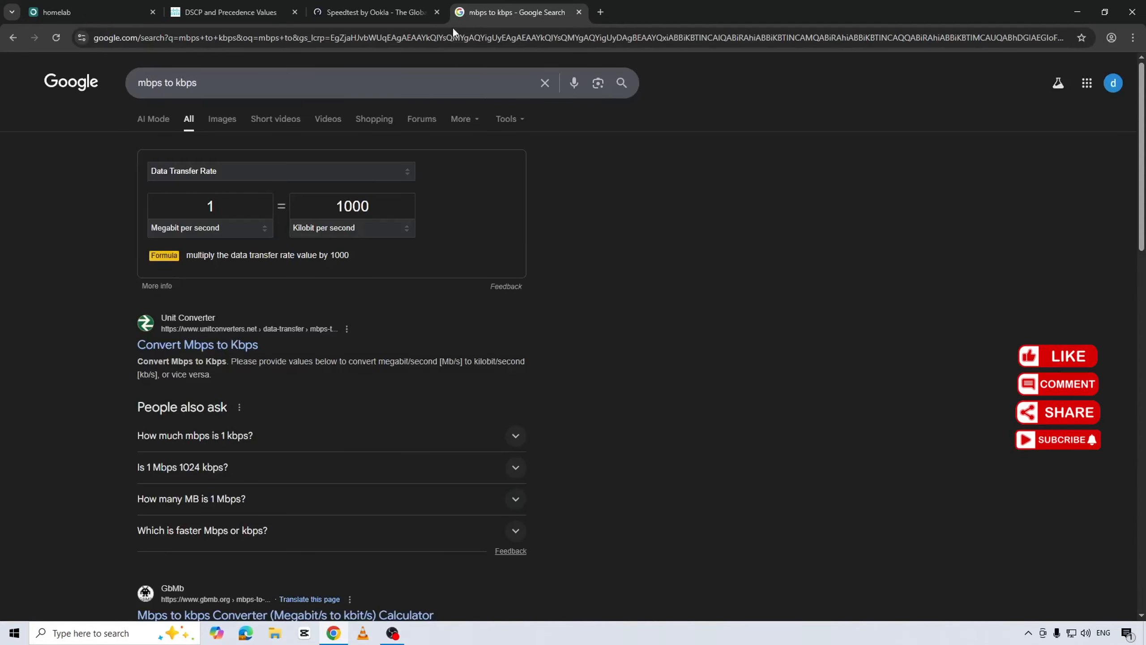
left_click(216, 198)
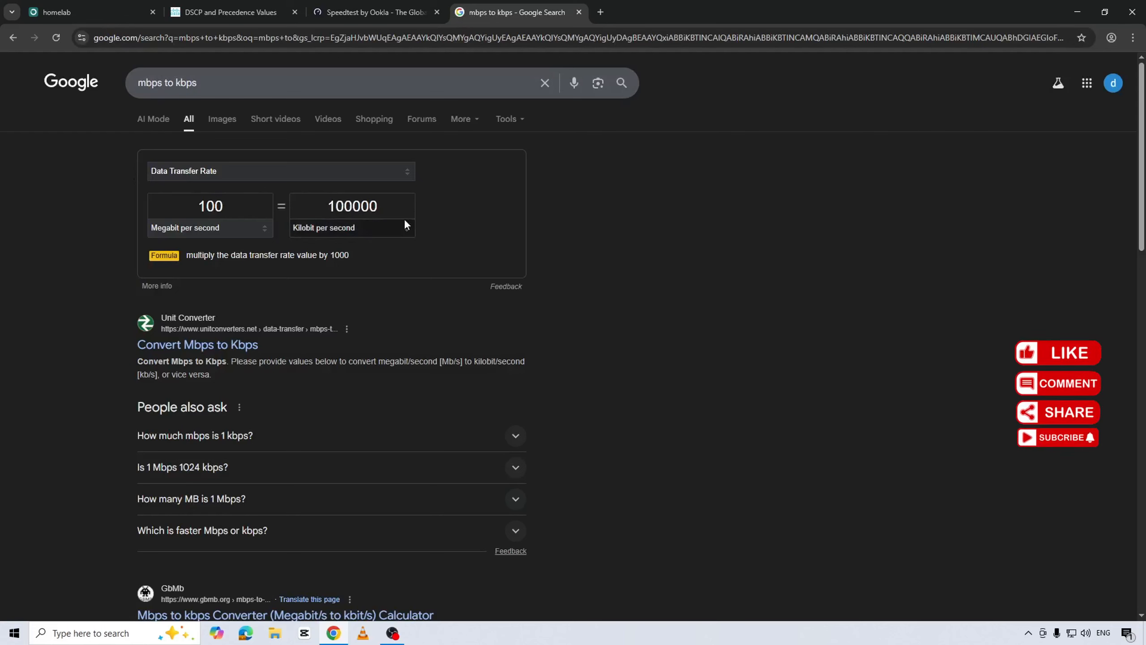
Return to the Omada controller and set the rule's inbound and outbound bandwidth to 100000 Kbps each
left_click(94, 4)
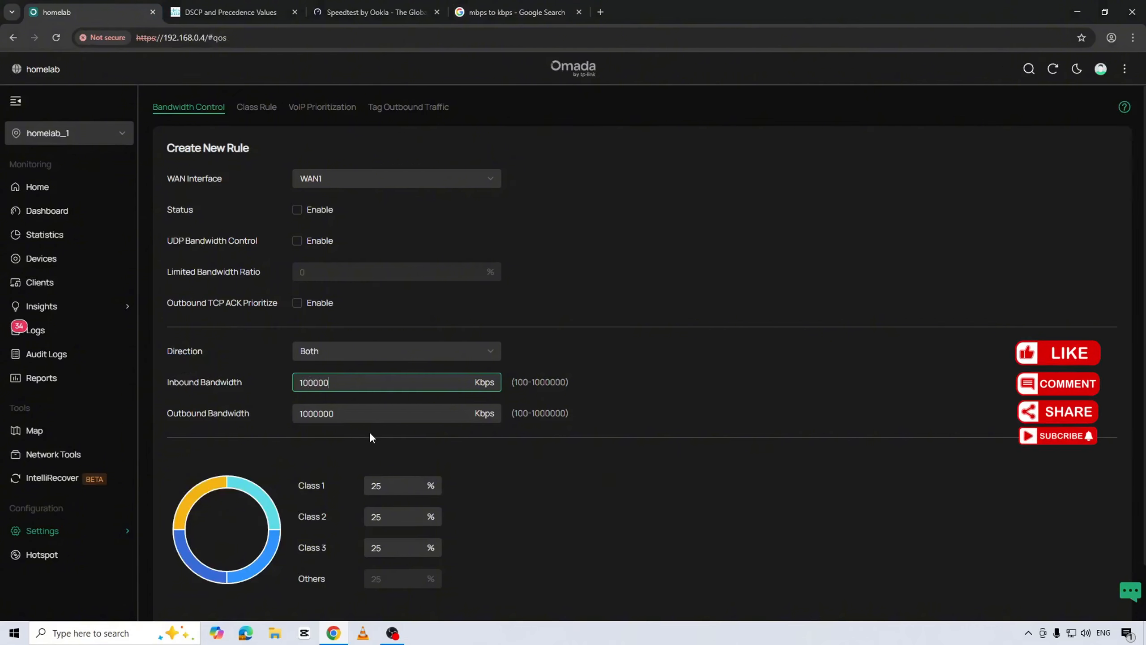
left_click_drag(361, 413, 199, 414)
type("100")
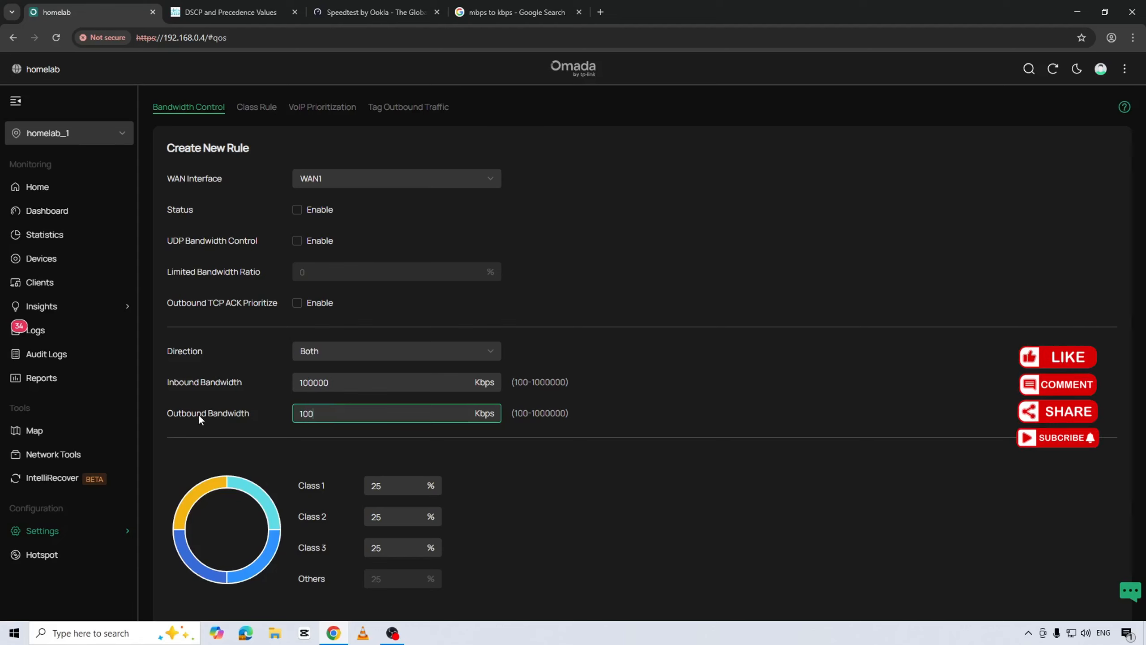
type("000")
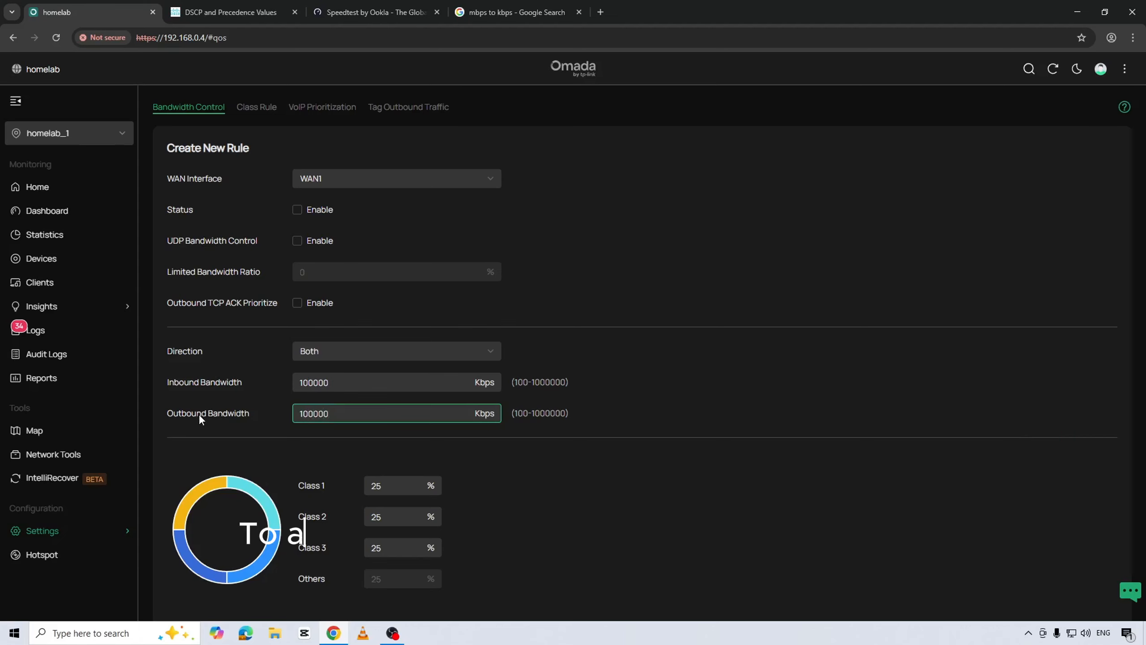
Allocate 2% of the bandwidth to Class 1, 1% to Class 2 and 1% to Class 3
left_click(474, 483)
scroll(475, 483, "down", 2)
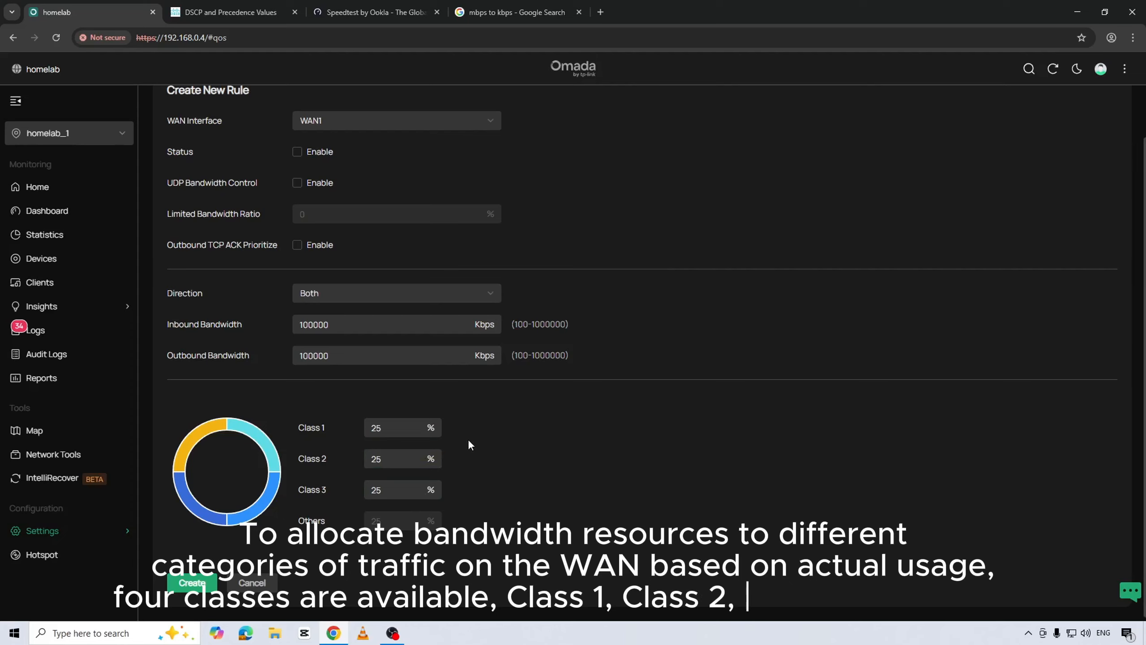
left_click(394, 433)
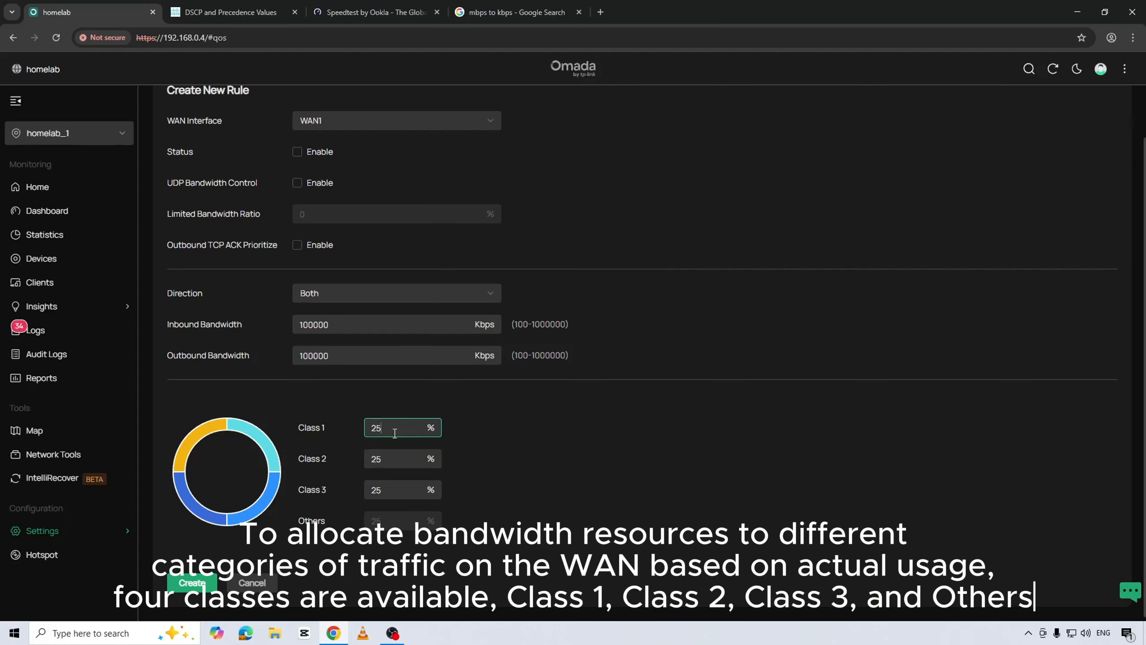
left_click_drag(395, 433, 348, 430)
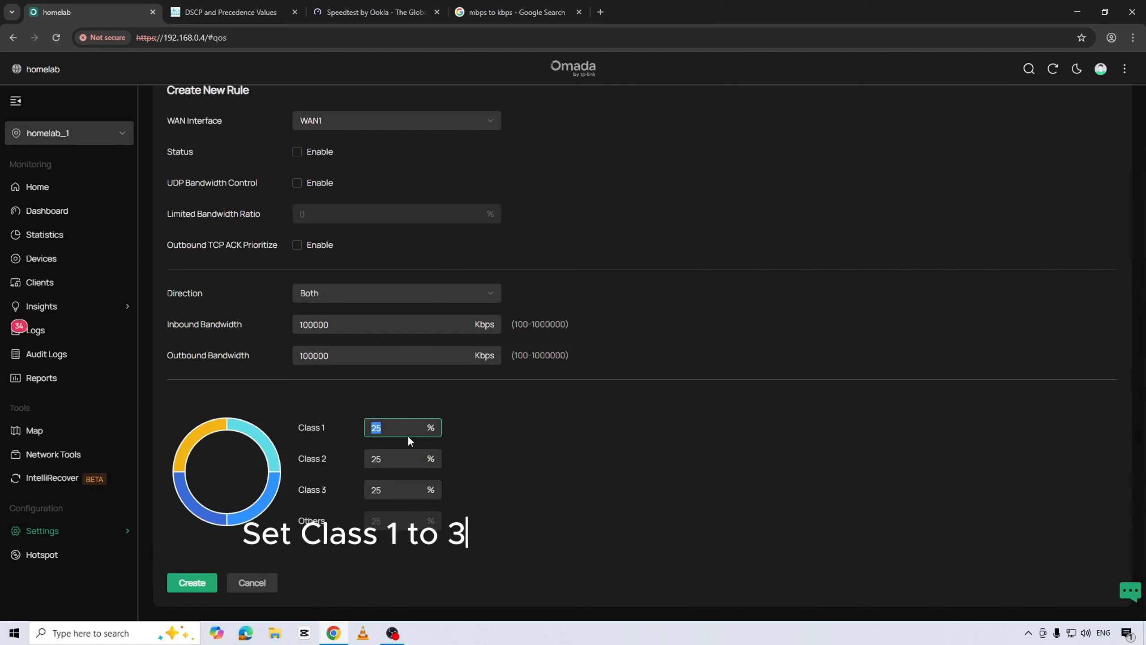
type("2")
left_click_drag(392, 459, 360, 494)
type("1")
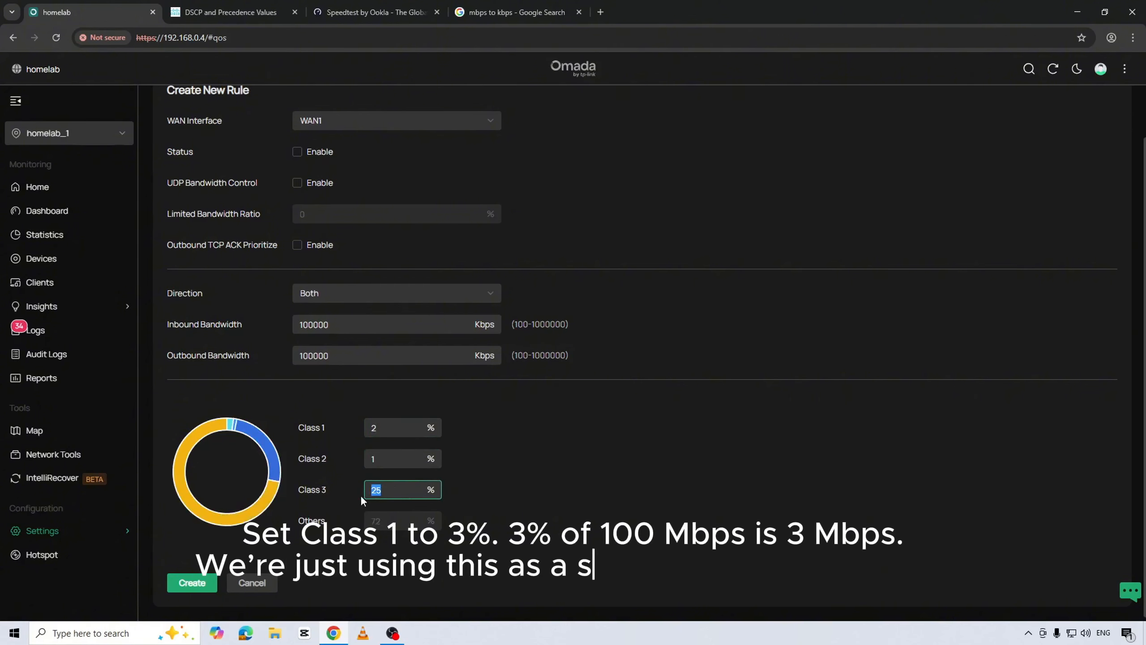
type("1")
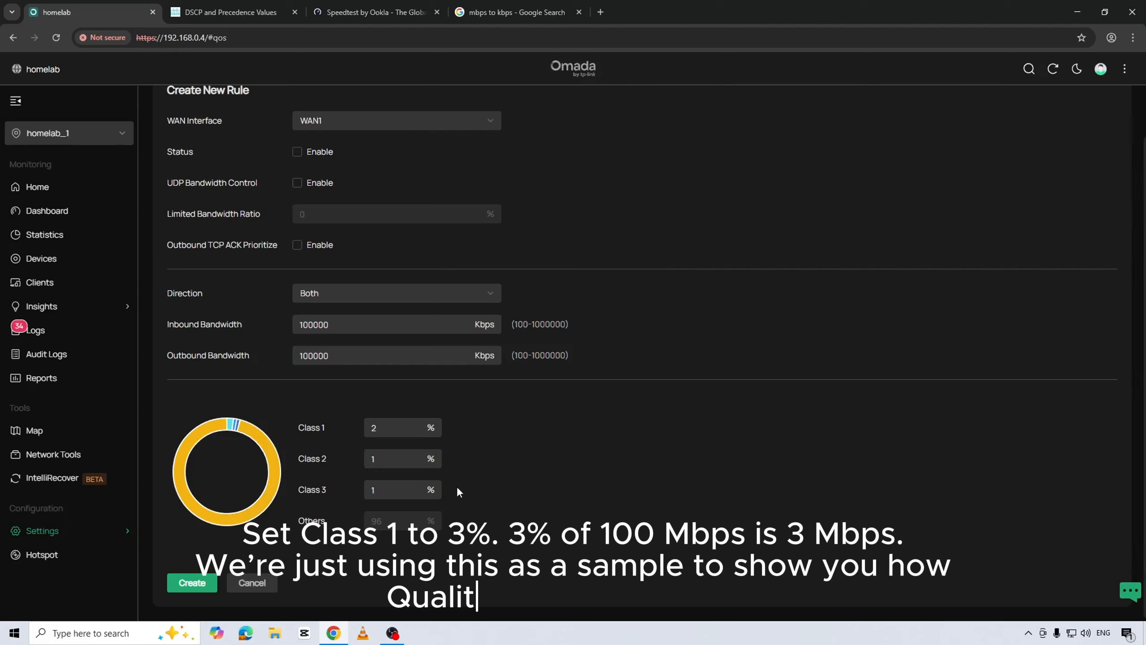
Change the allocation to 3% for Class 1 and 2% for Class 2, and create the bandwidth control rule
left_click(390, 460)
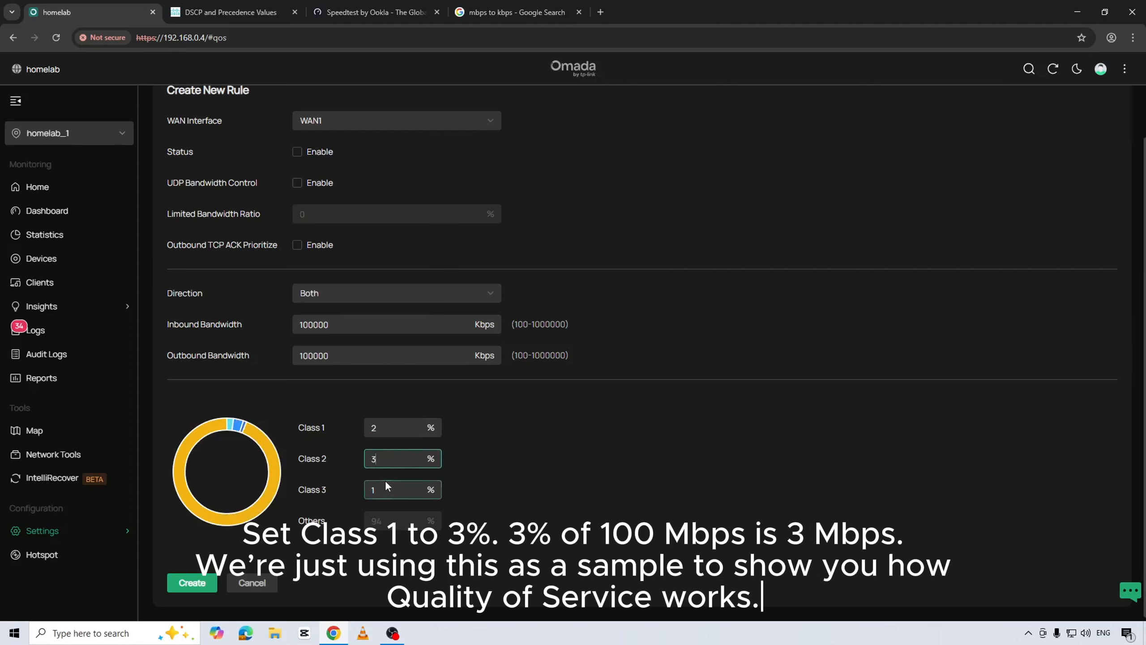
type("3")
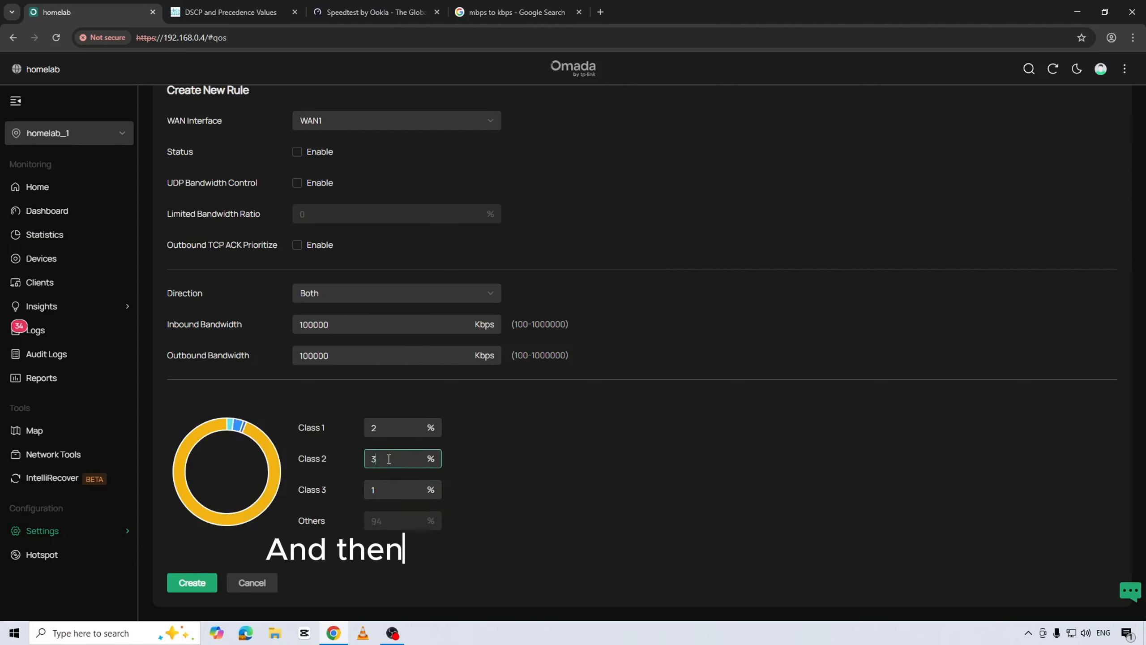
left_click_drag(387, 428, 357, 459)
type("32")
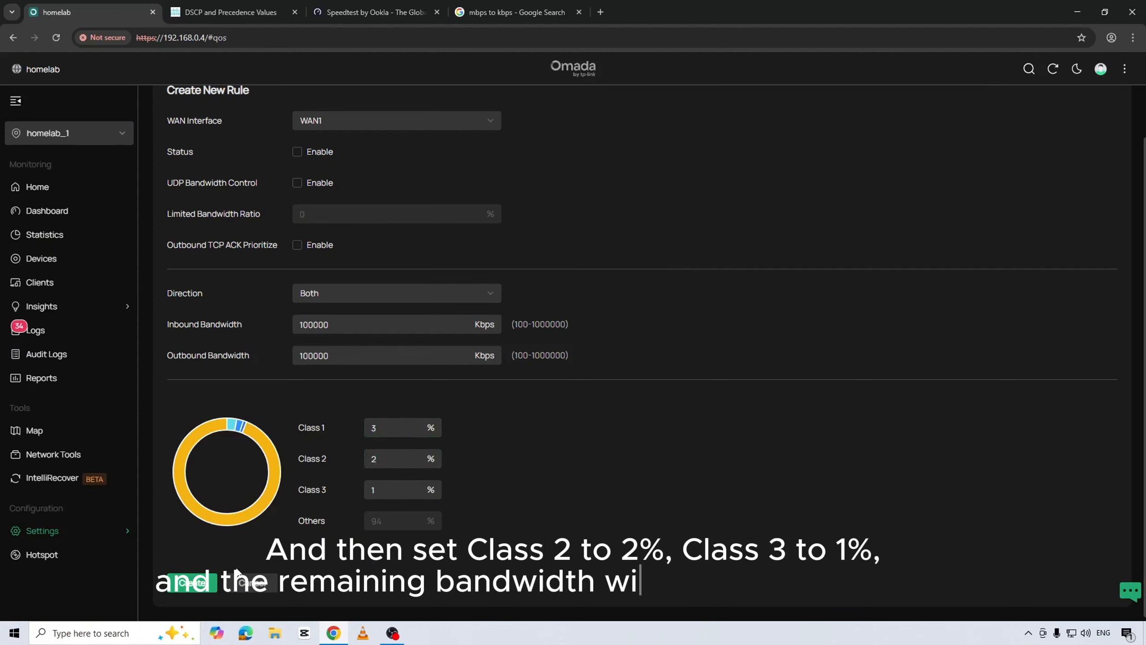
left_click(204, 584)
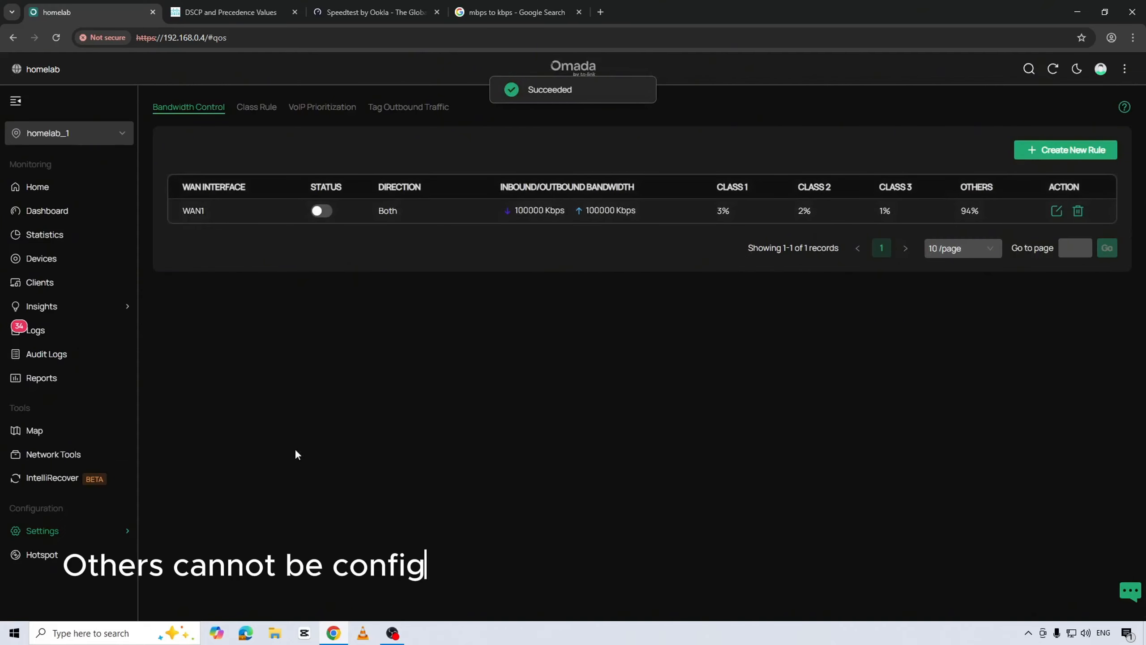
Start a new IPv4 class rule with local address VLAN-60, remote address IPGroup_Any and DSCP set to BE
left_click(259, 113)
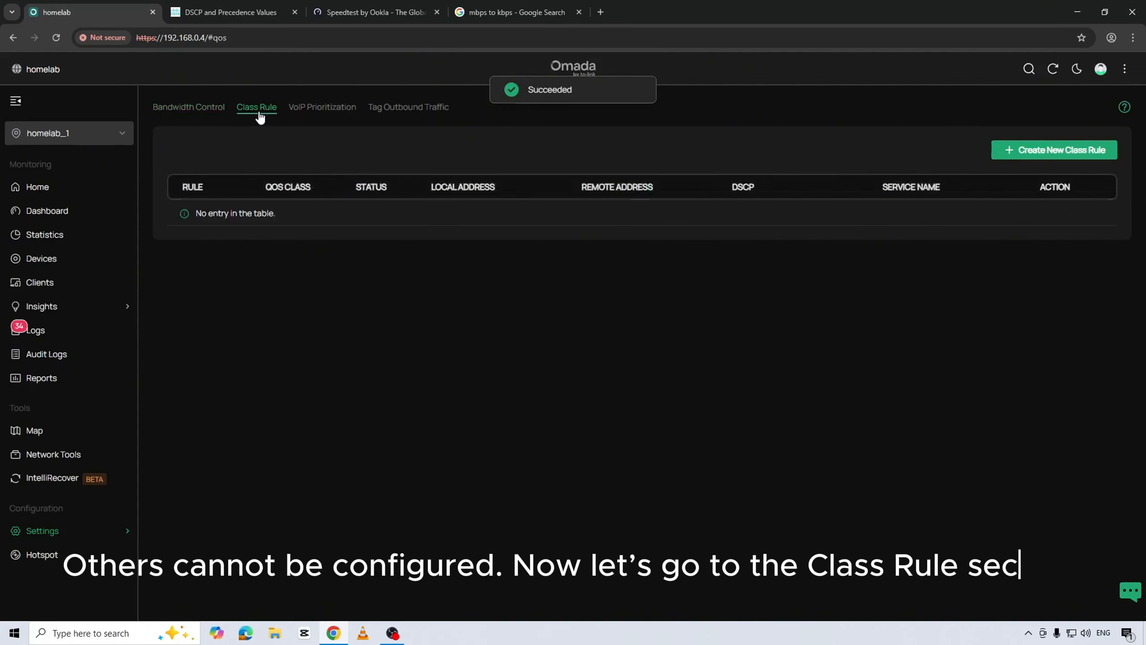
left_click(1011, 154)
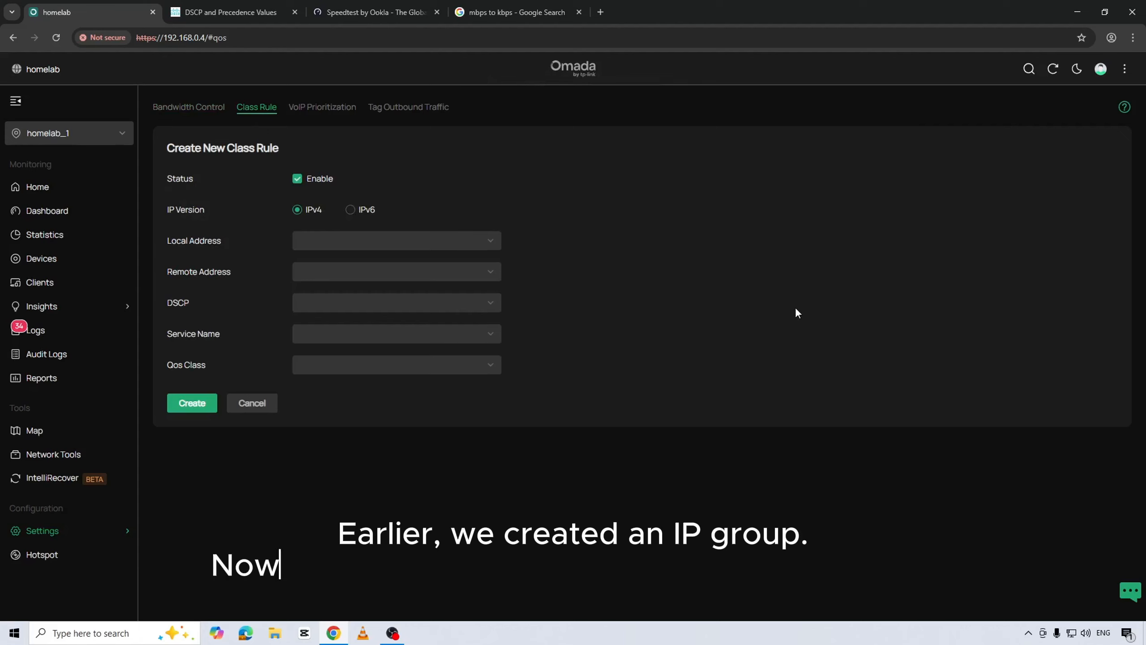
left_click(424, 243)
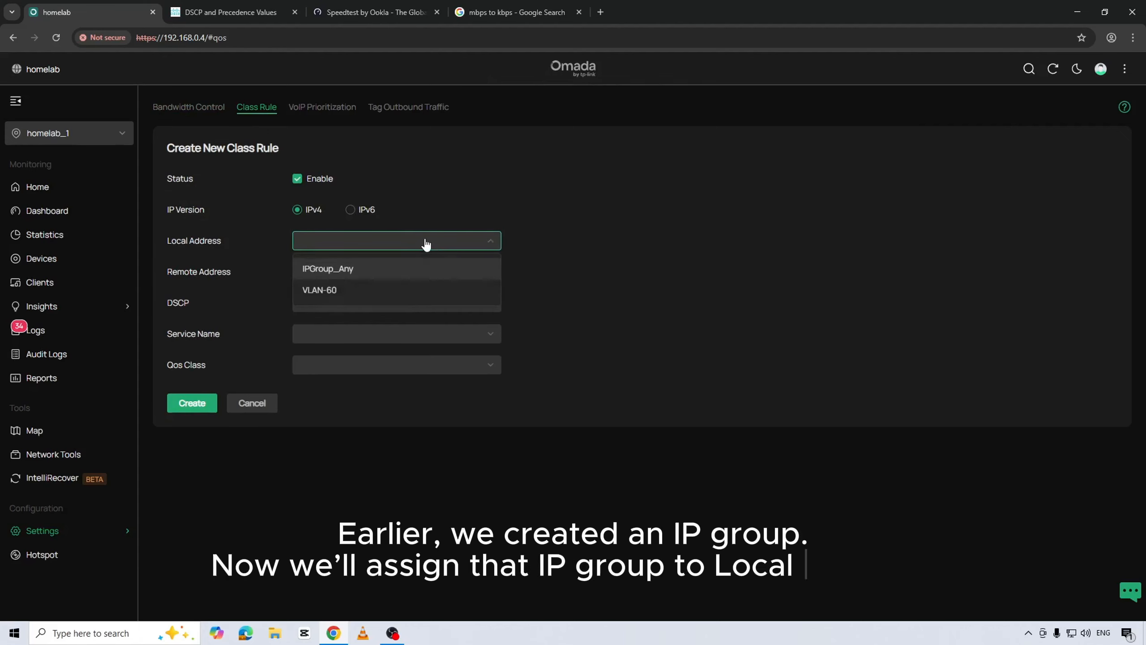
left_click(345, 291)
left_click(345, 274)
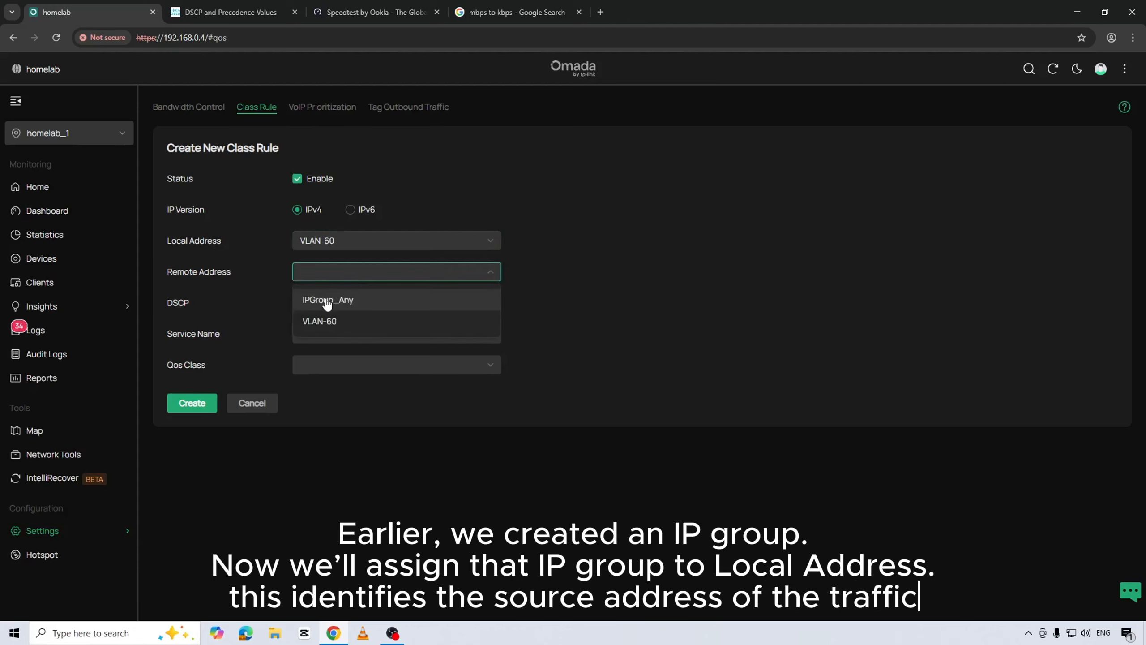
left_click(346, 300)
left_click(345, 303)
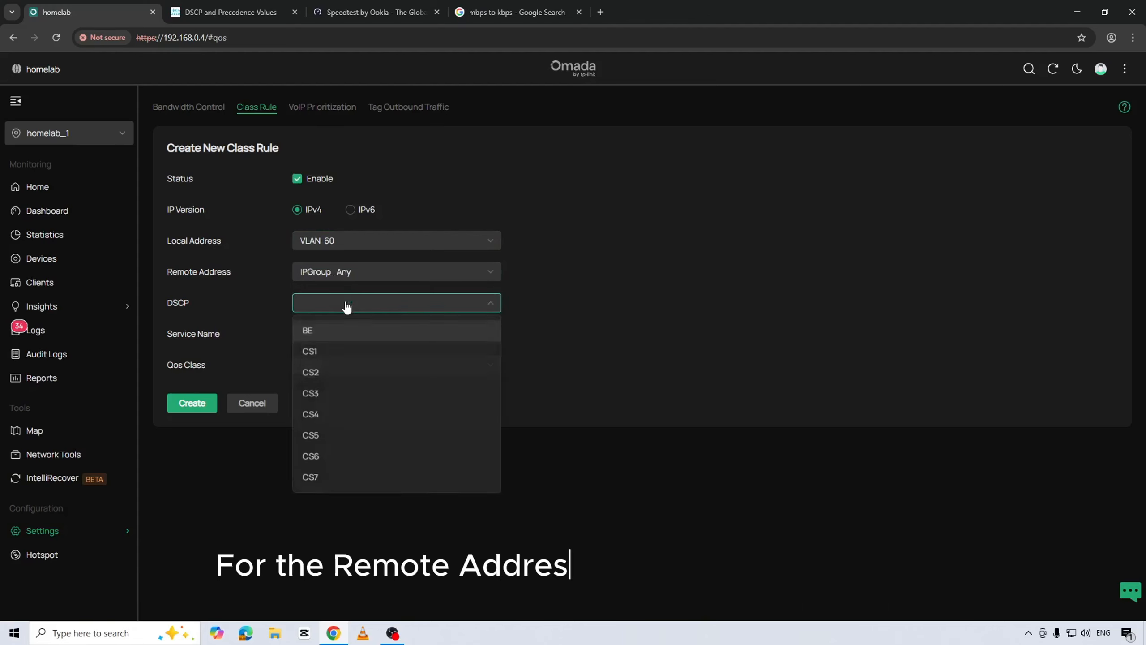
left_click(322, 335)
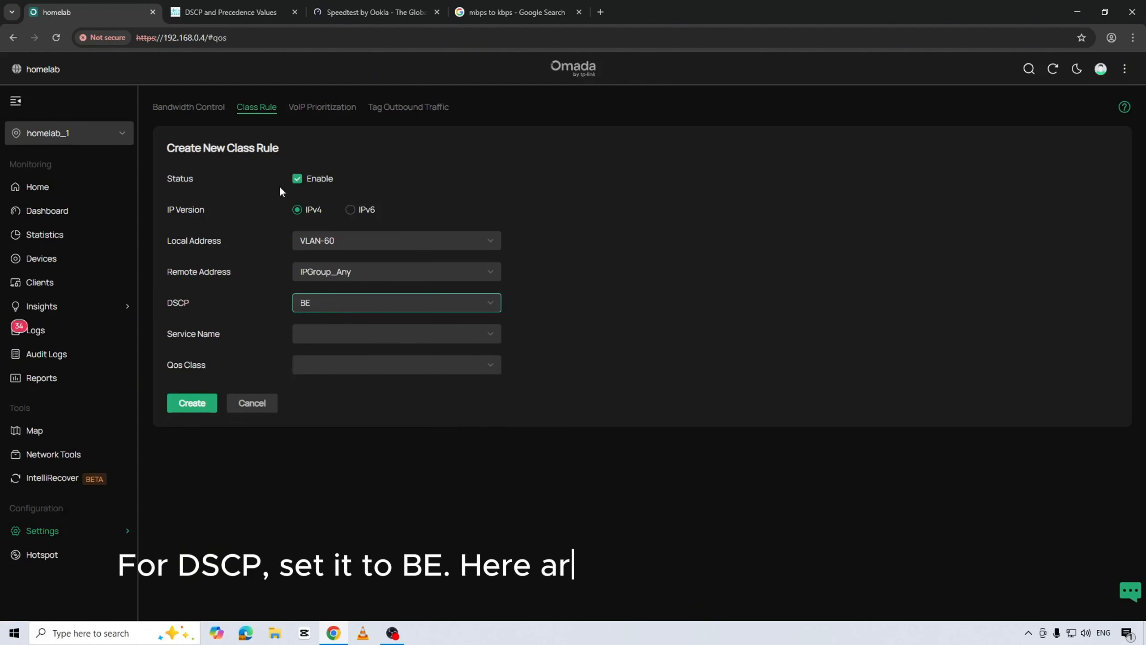
Review the commonly used DSCP values and IP precedence tables in the Cisco DSCP and Precedence Values document
left_click(228, 10)
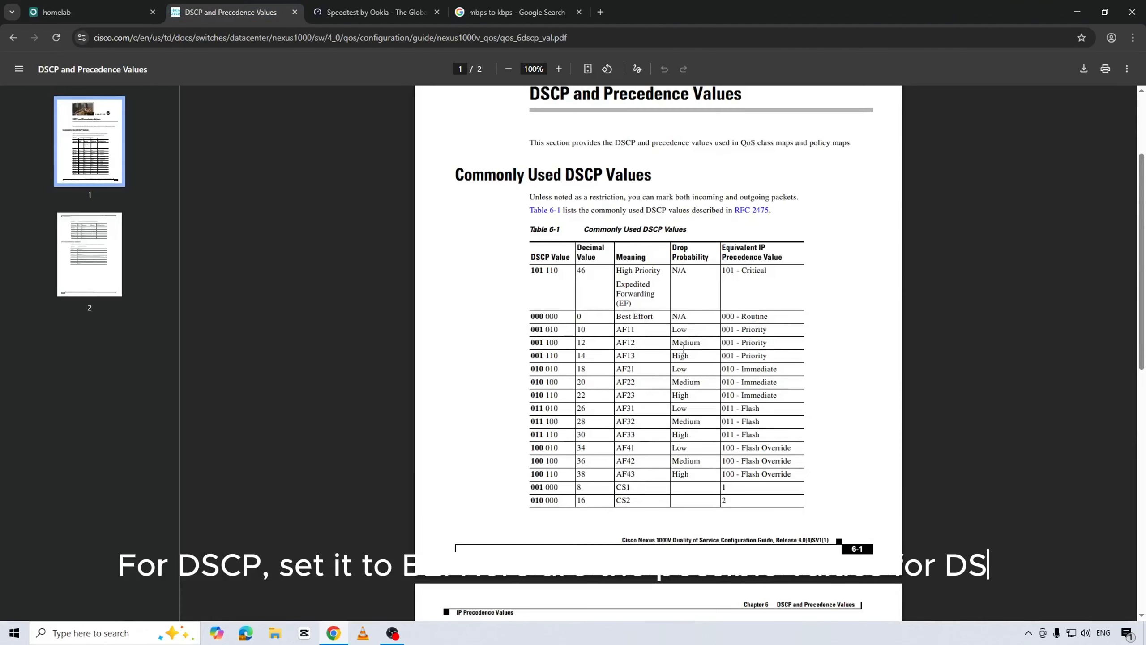
left_click_drag(618, 320, 621, 319)
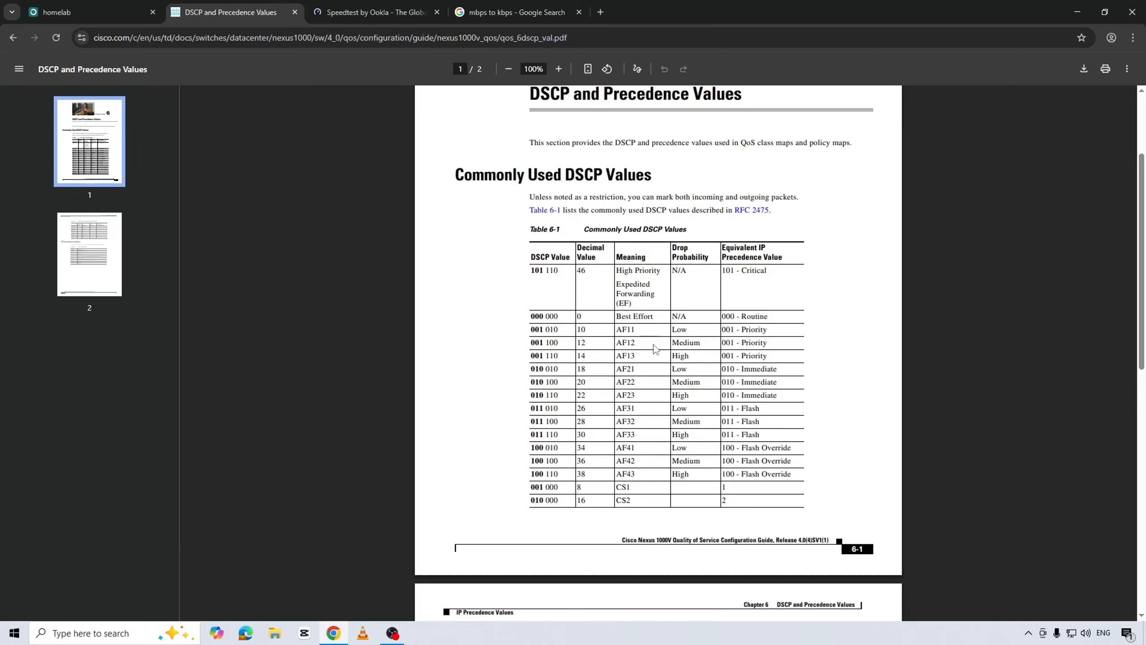
scroll(655, 349, "down", 6)
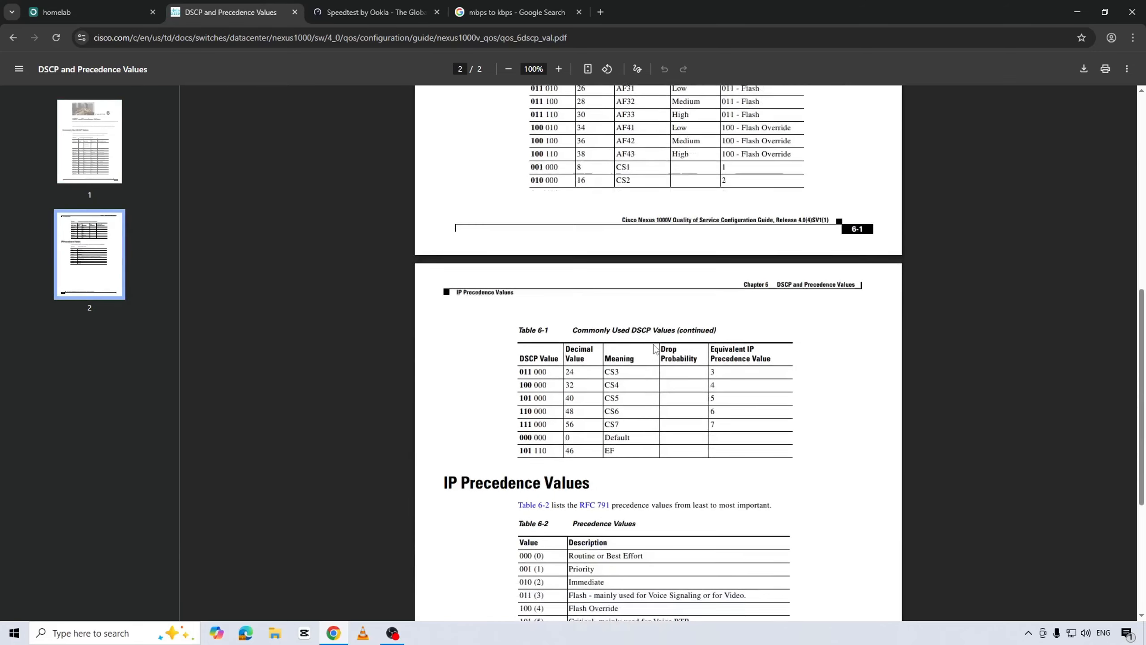
scroll(655, 349, "down", 3)
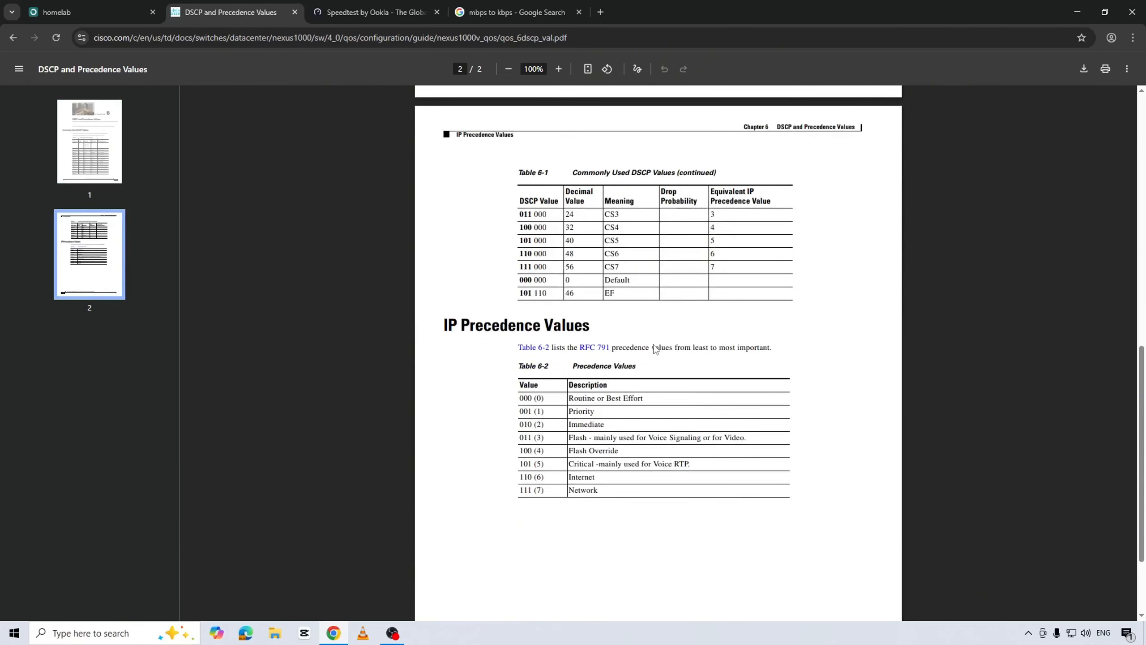
scroll(655, 349, "up", 9)
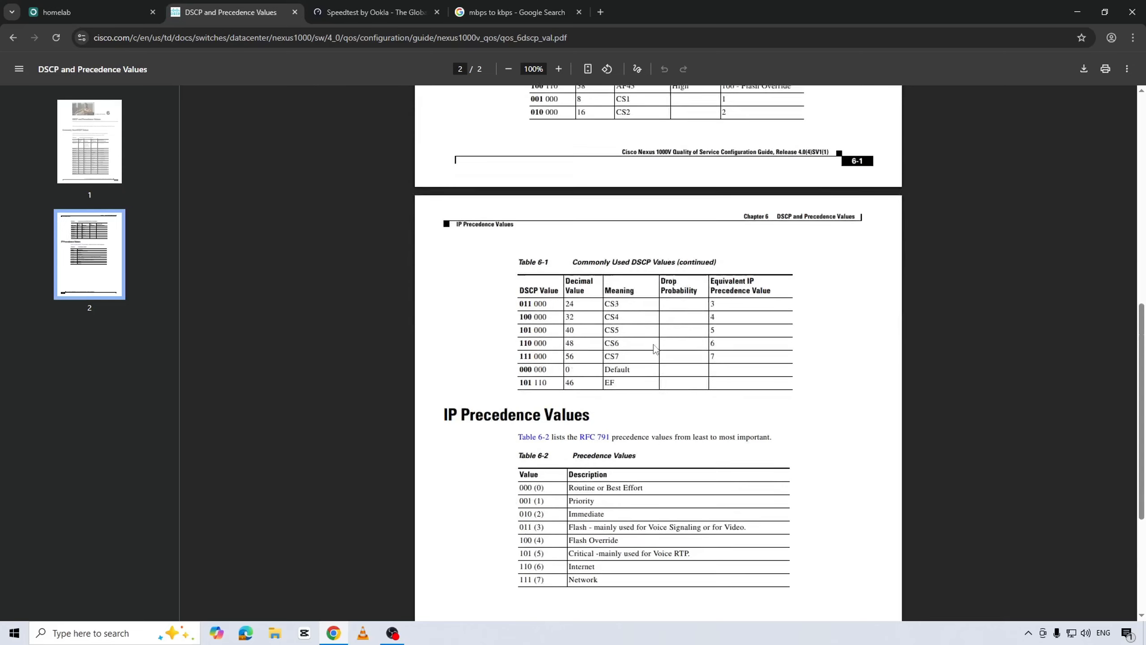
scroll(657, 348, "up", 1)
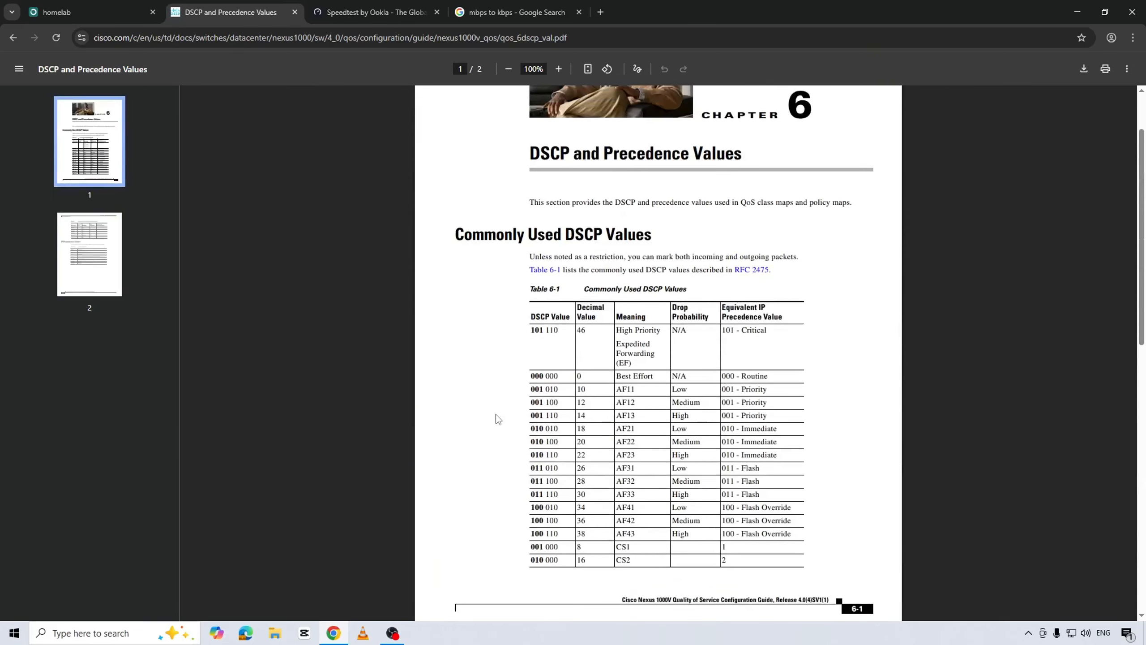
Return to the Omada controller, set the class rule's service to ALL and QoS class to Class 1, and create it
left_click(116, 23)
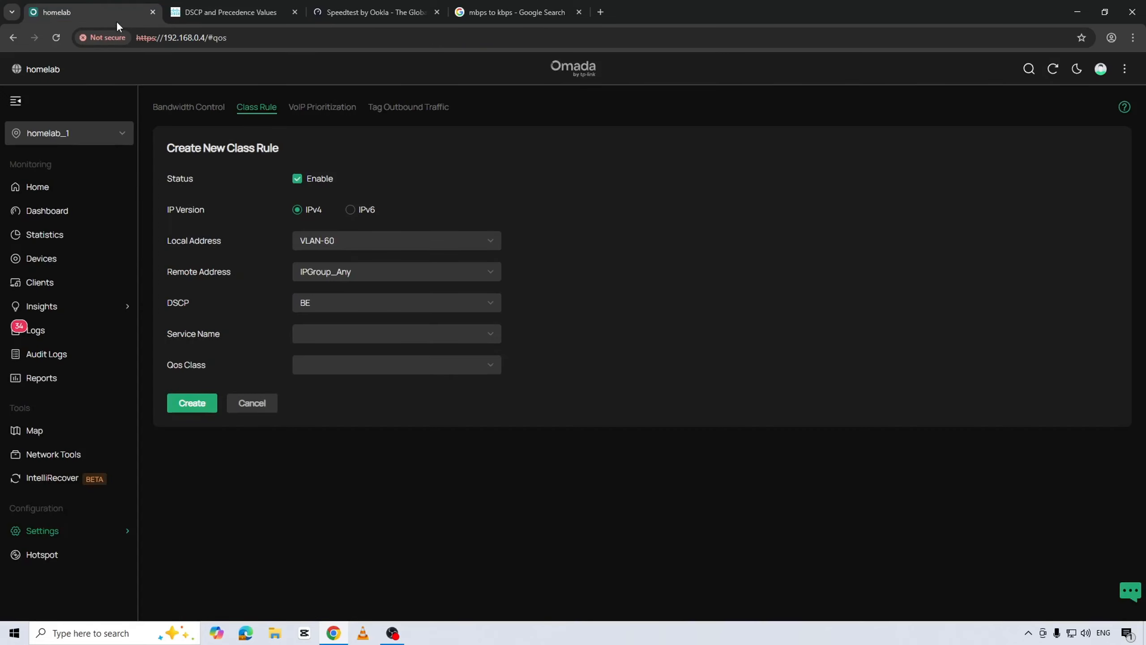
left_click(348, 340)
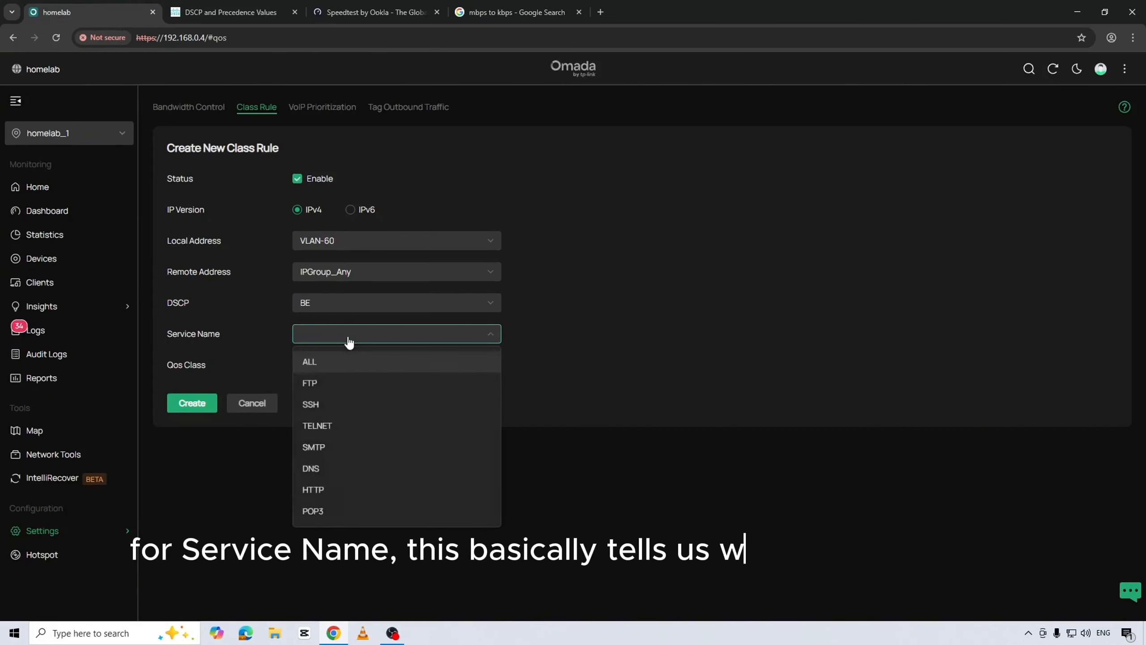
left_click(316, 367)
left_click(331, 366)
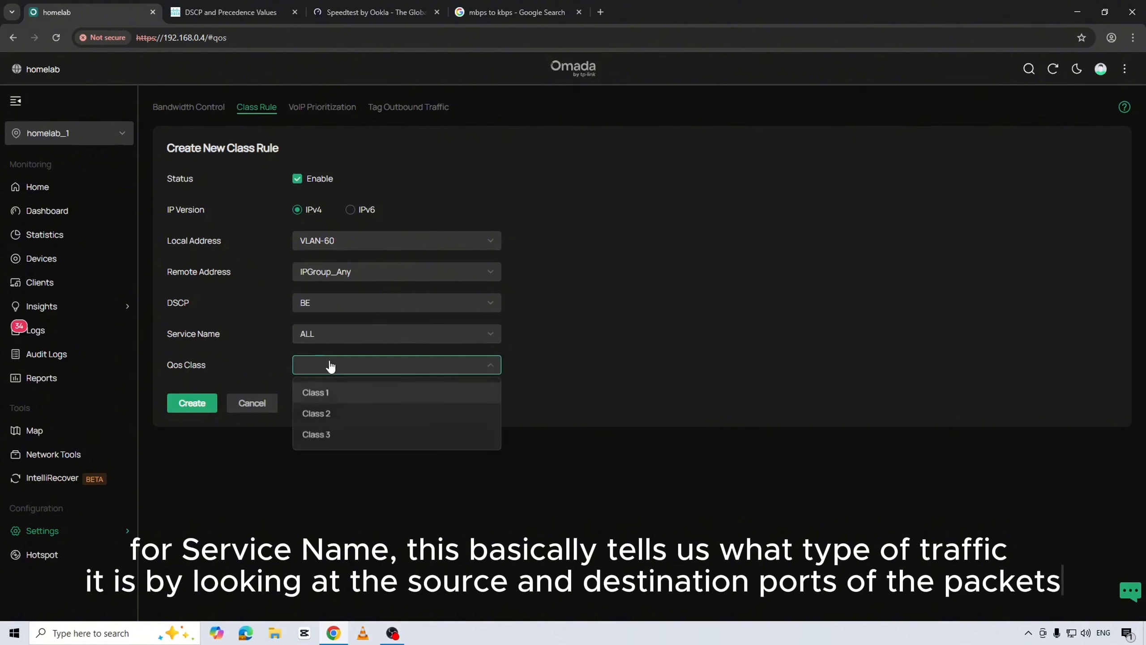
left_click(326, 398)
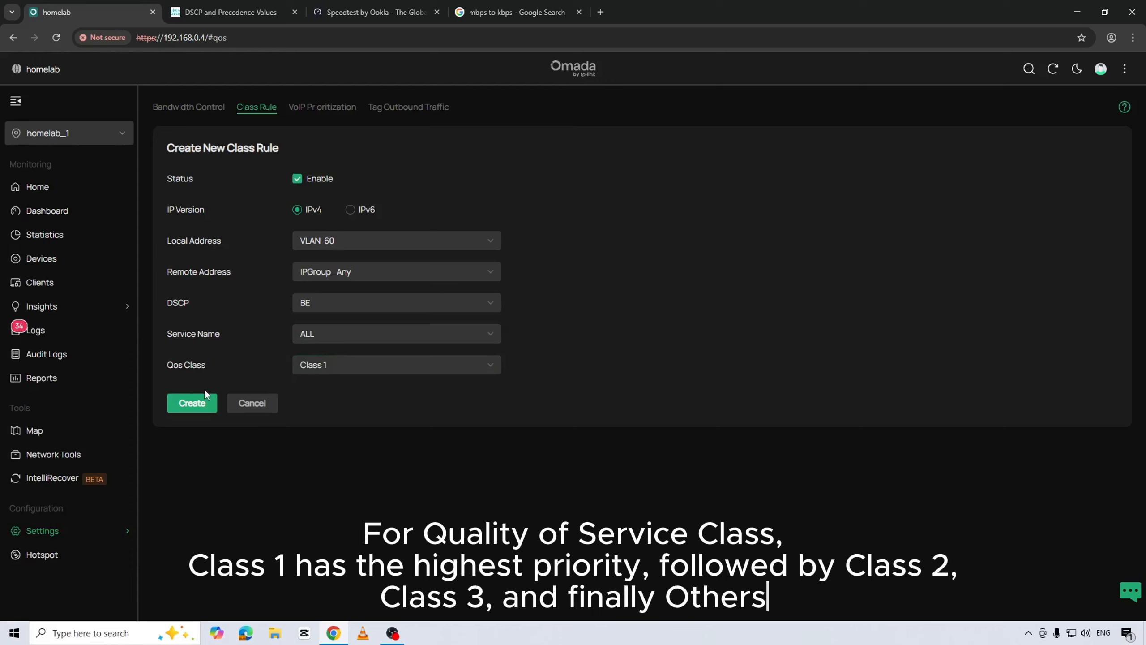
left_click(196, 400)
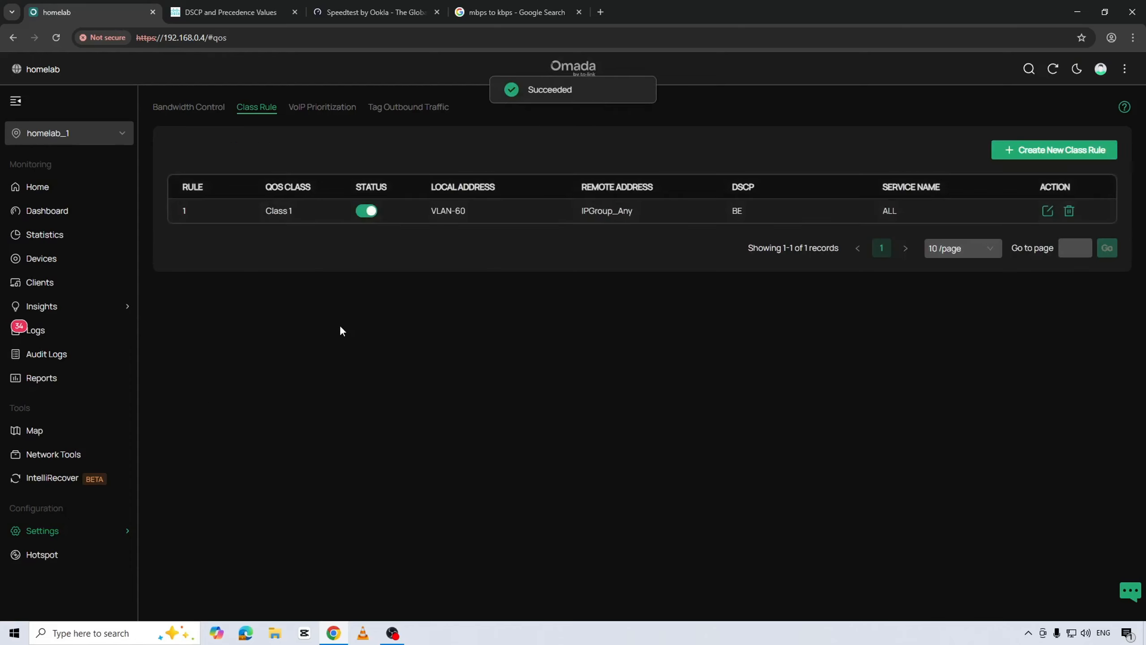
Enable the WAN1 bandwidth control rule in Gateway QoS
left_click(170, 111)
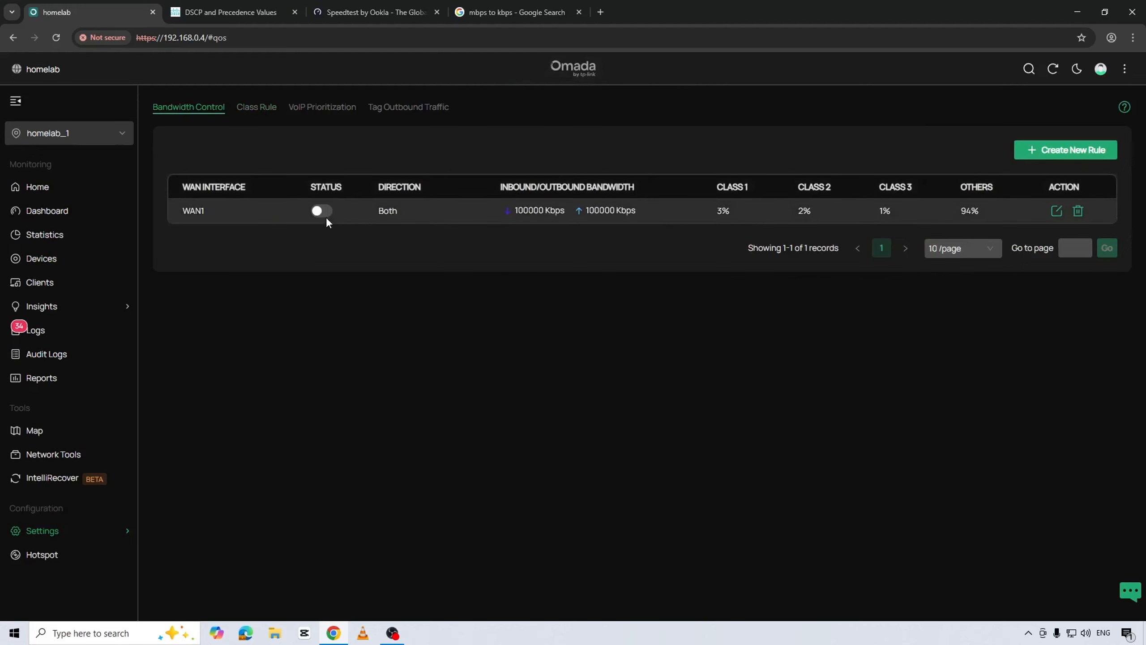
left_click(323, 213)
left_click(461, 333)
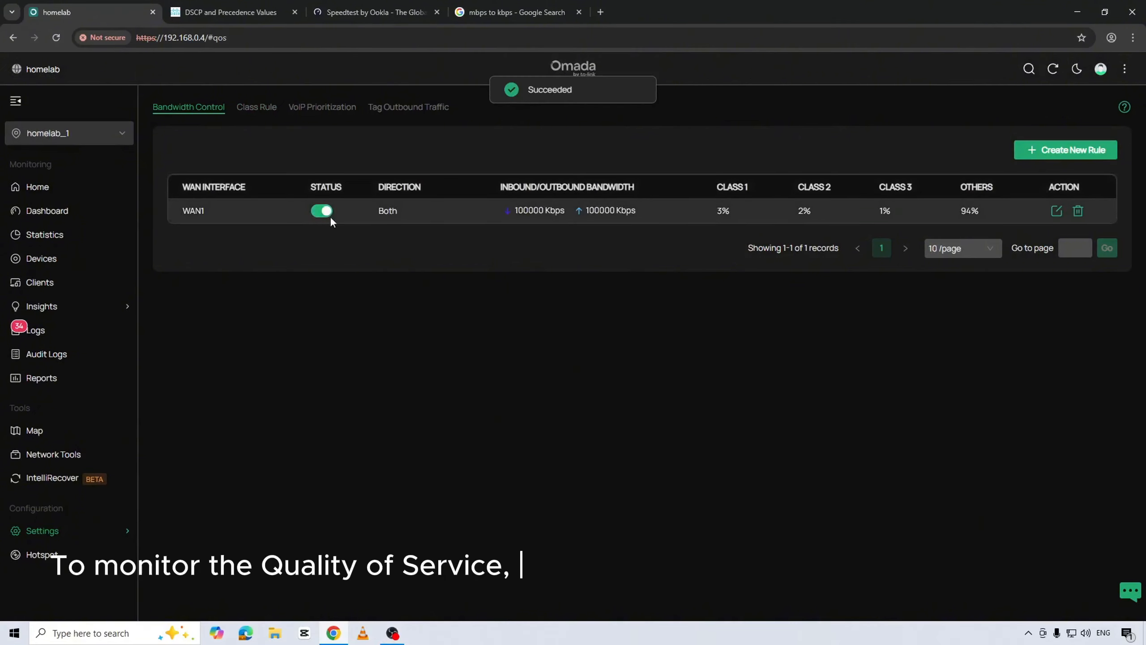
View the QoS Data throughput page in Insights and run an internet speed test on the Speedtest site
mouse_move(88, 309)
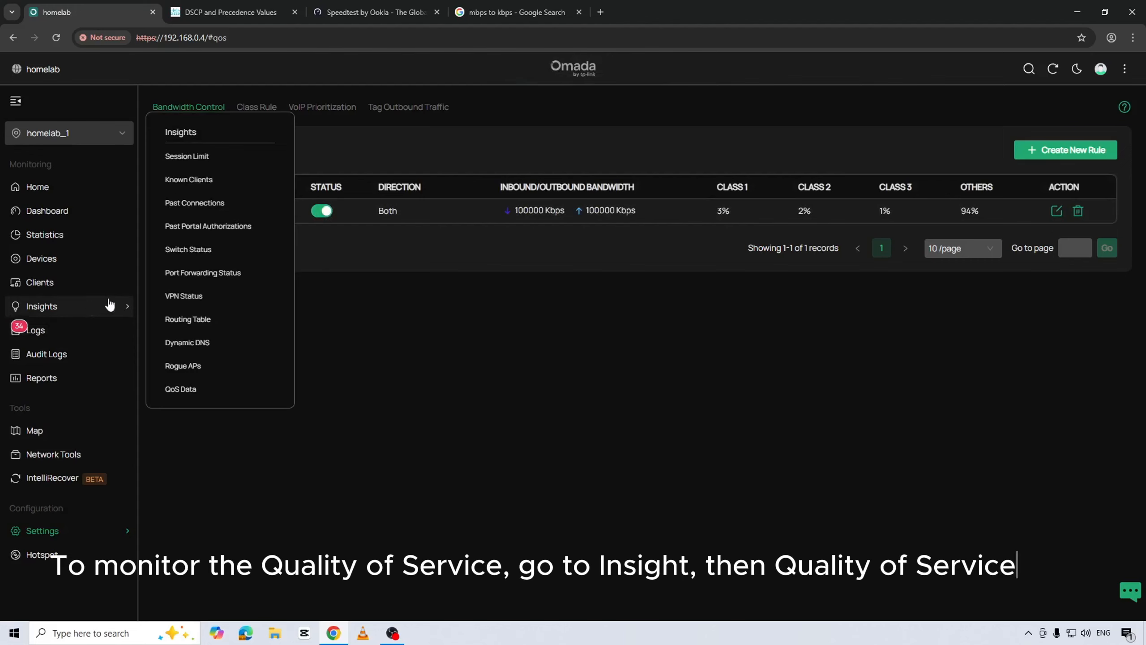
left_click(189, 389)
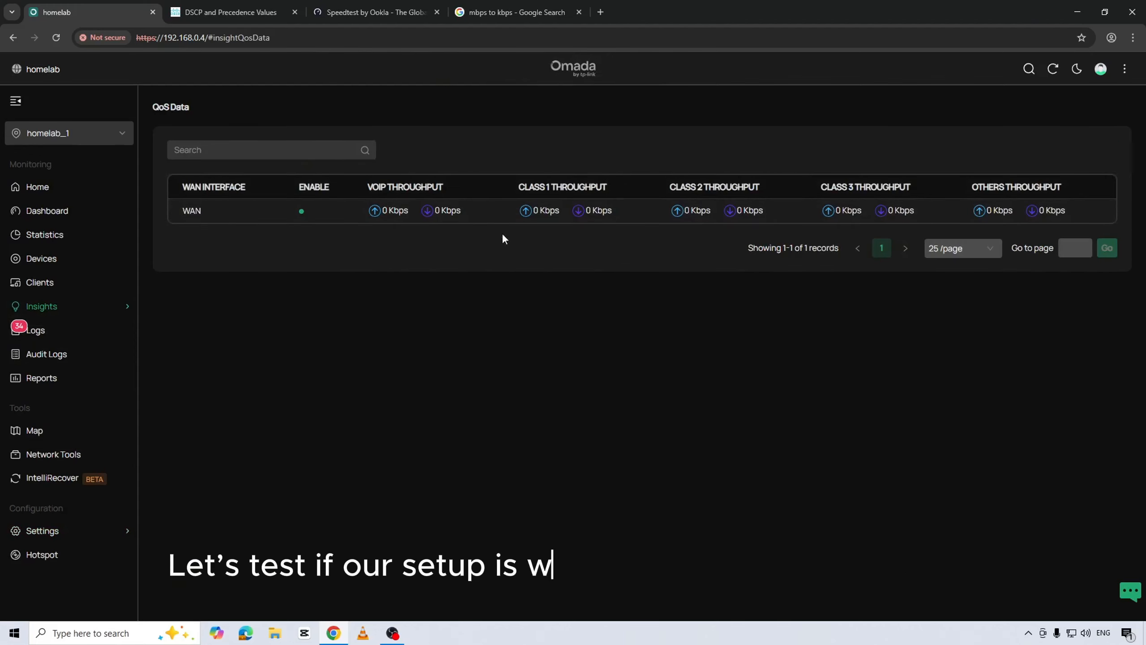
left_click(379, 8)
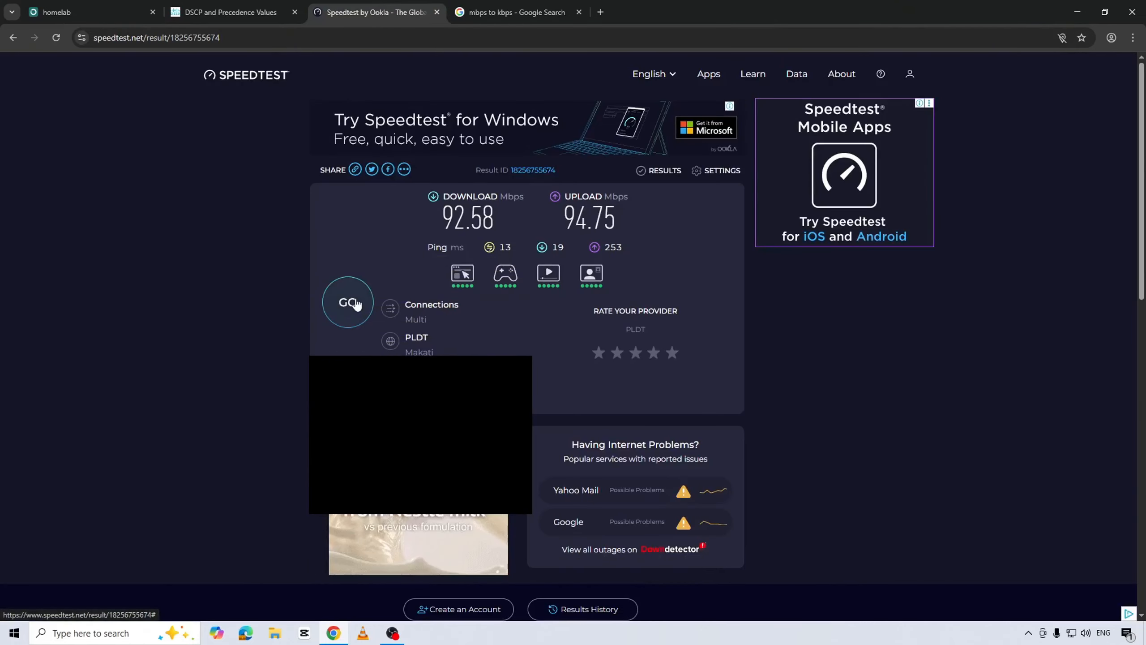
left_click(356, 302)
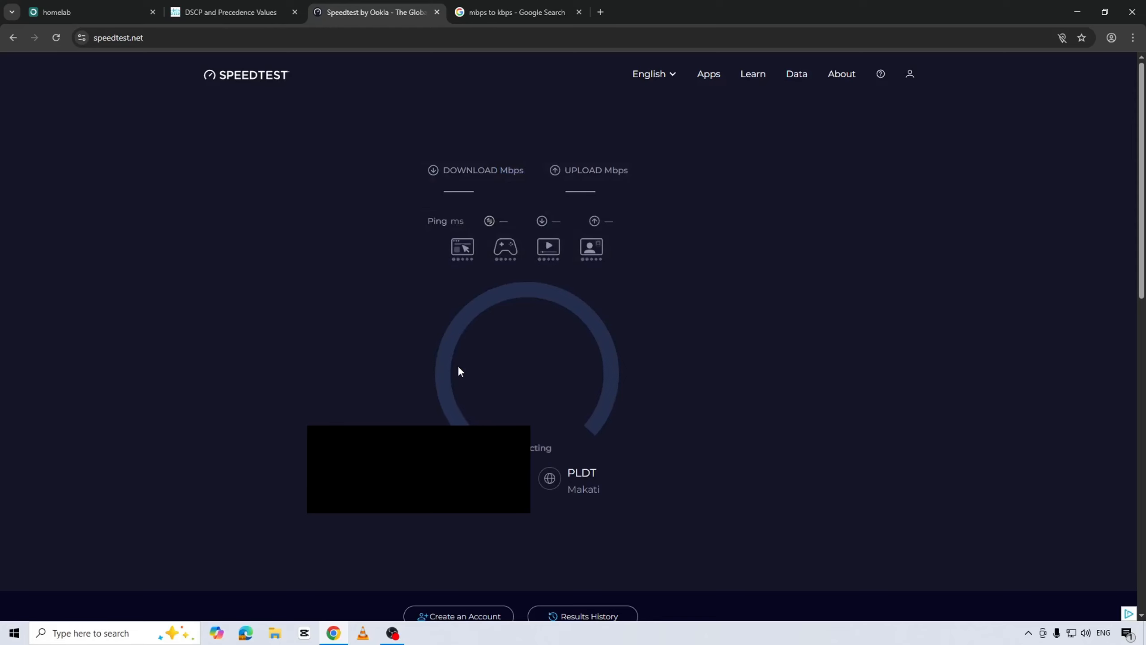
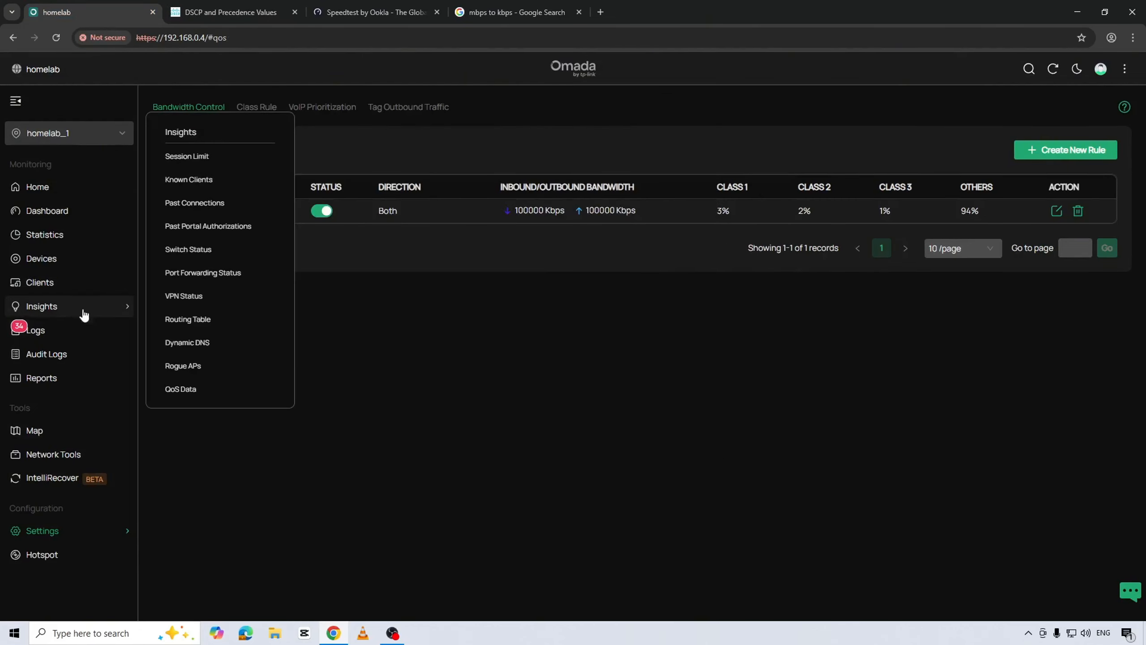
Check the VLAN 30 setup in the LAN networks list and in the SG3210 switch's VLAN interfaces and port profiles
mouse_move(110, 534)
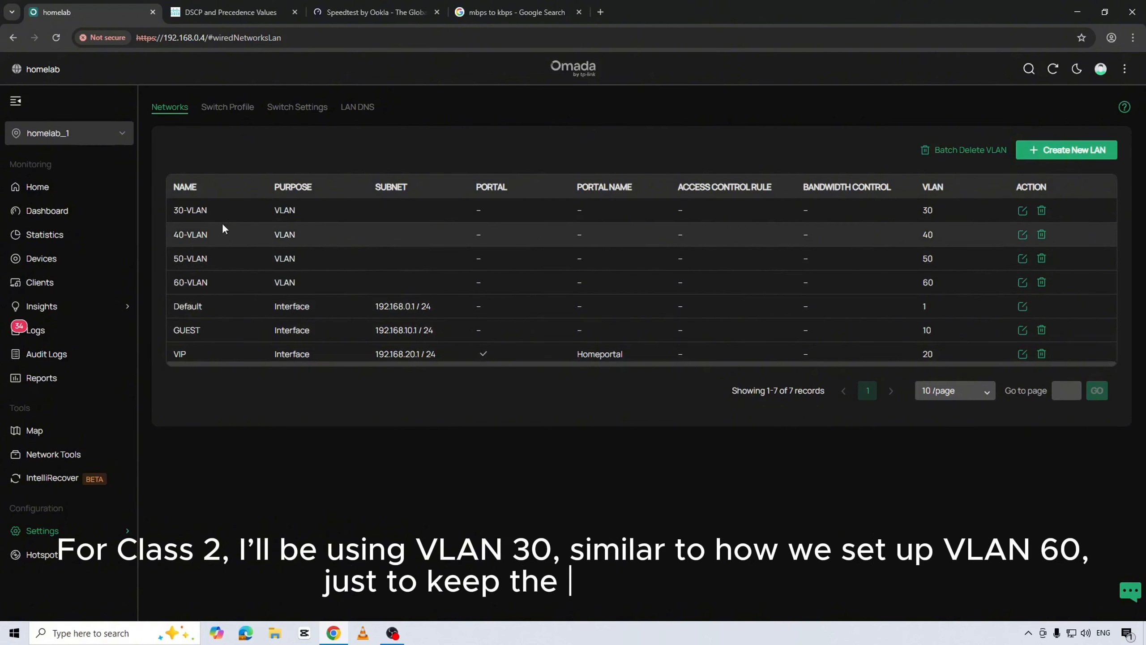
left_click(92, 267)
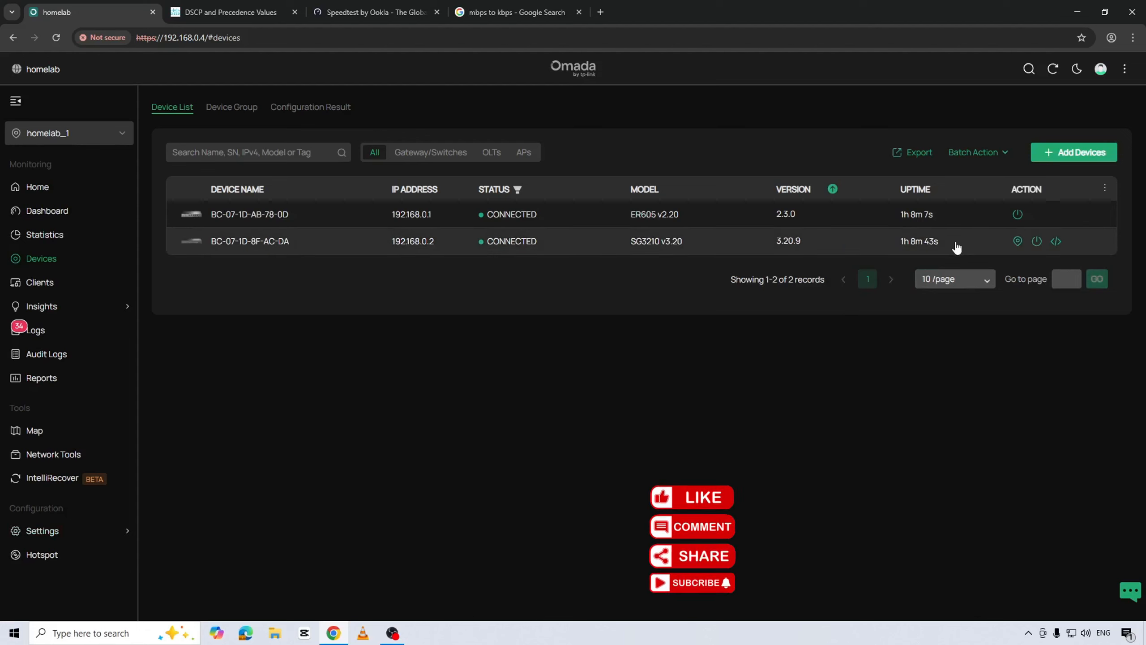
left_click(930, 244)
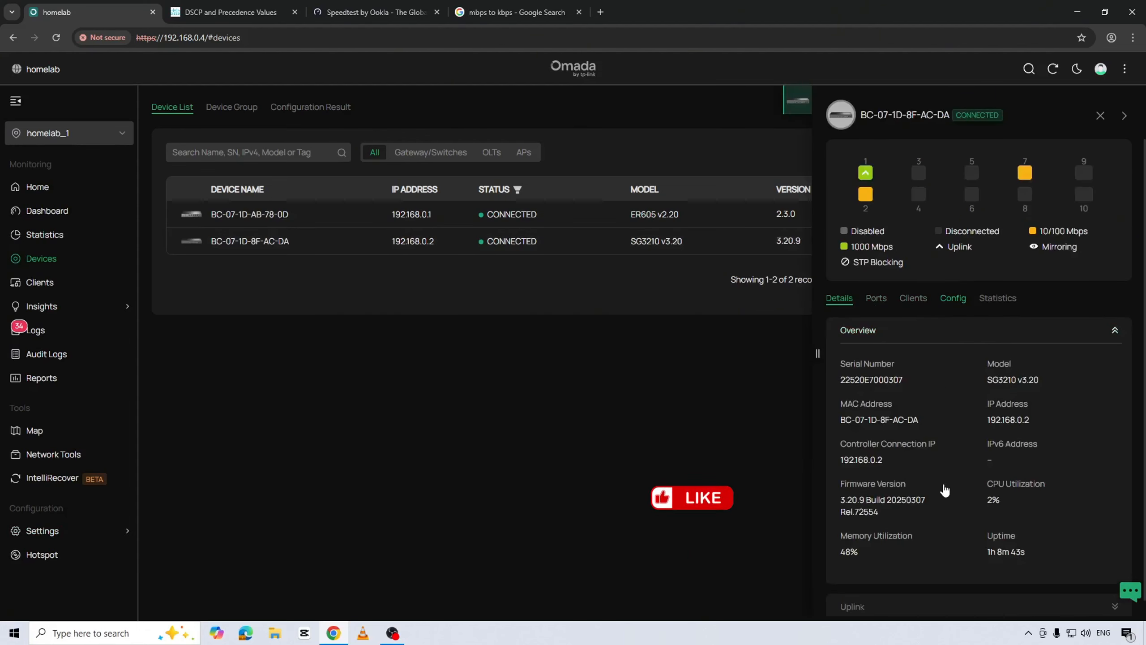
scroll(950, 480, "down", 10)
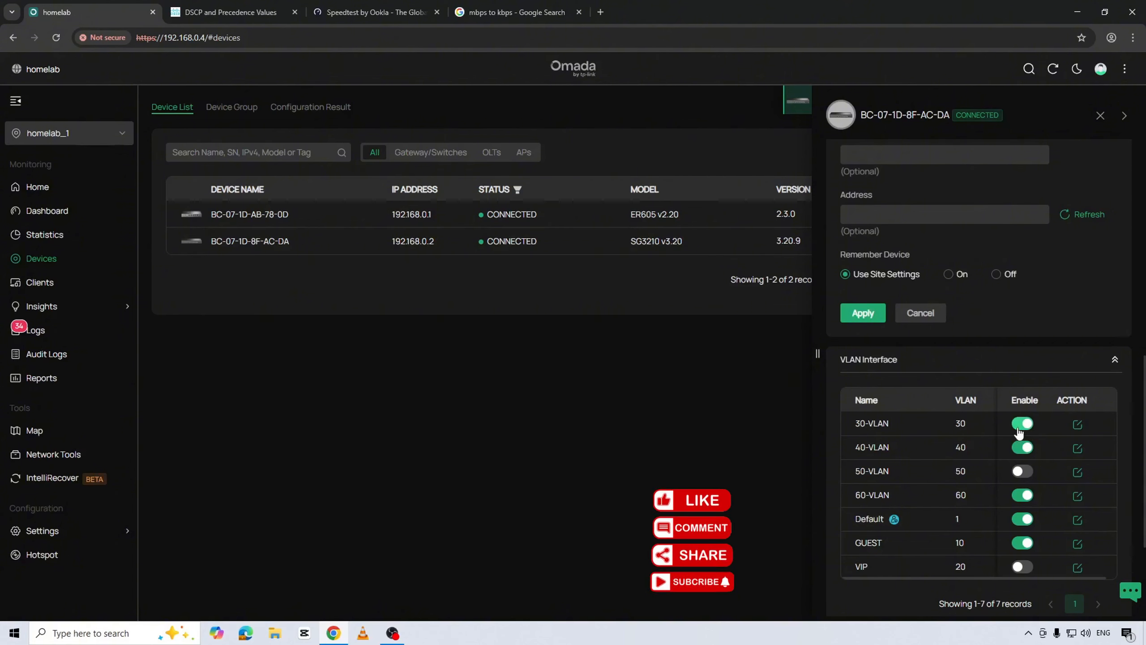
scroll(926, 453, "up", 10)
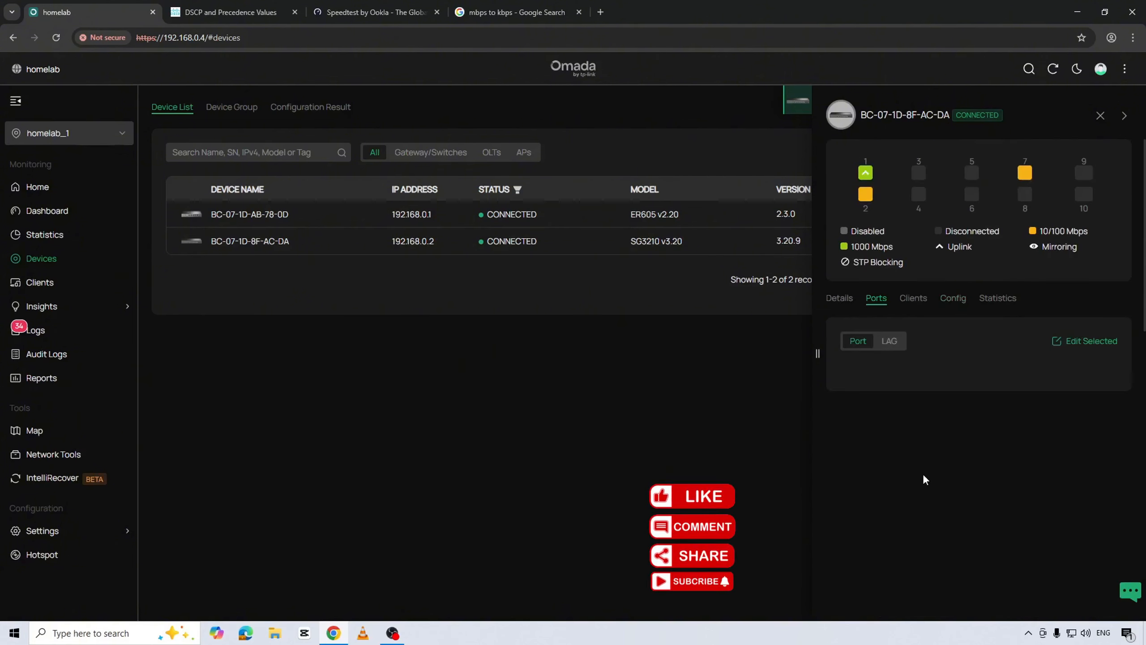
scroll(937, 474, "down", 2)
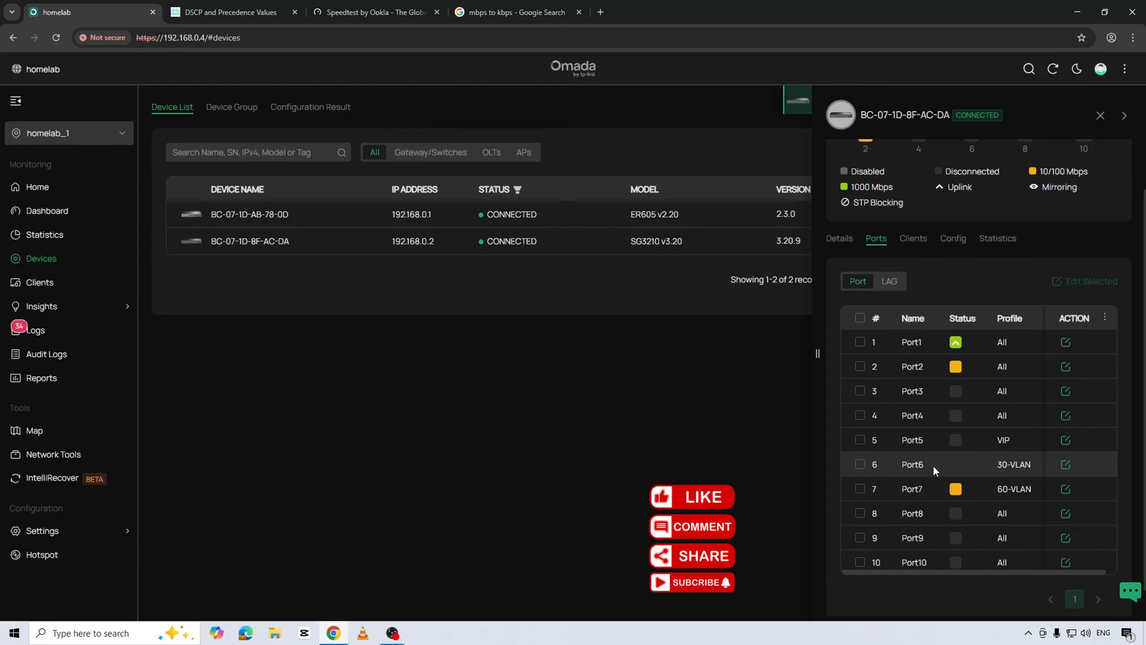
left_click(1100, 116)
Create an IP group named VLAN-30 with subnet 192.168.30.1/24 and description VLAN30-STREAM
mouse_move(43, 534)
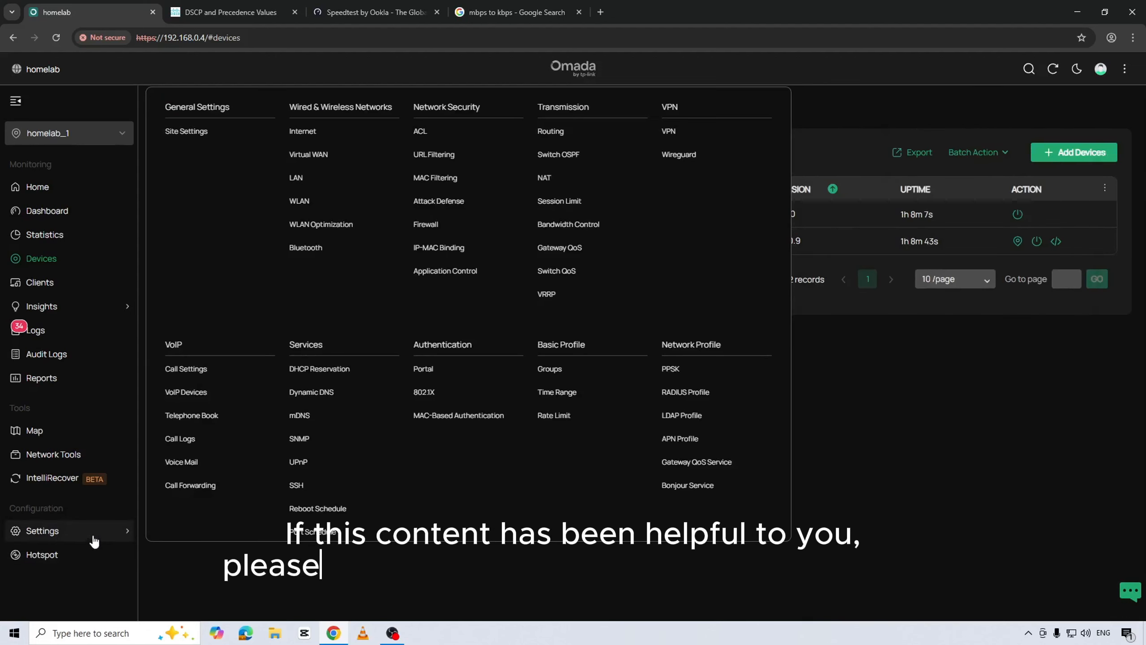
left_click(541, 369)
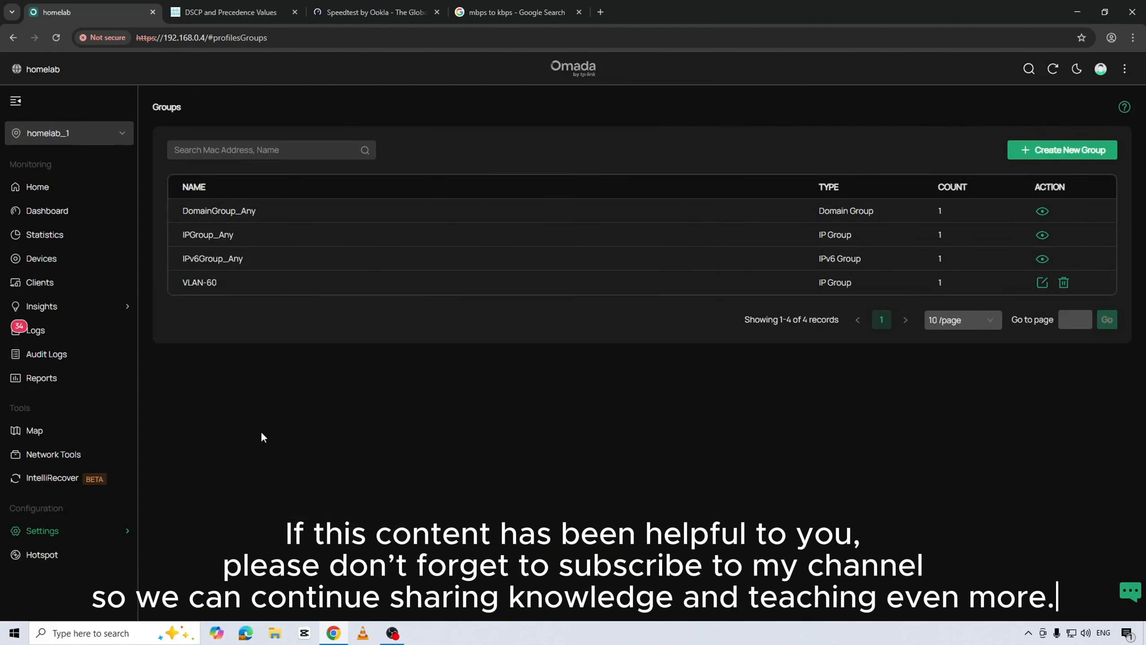
left_click(1038, 153)
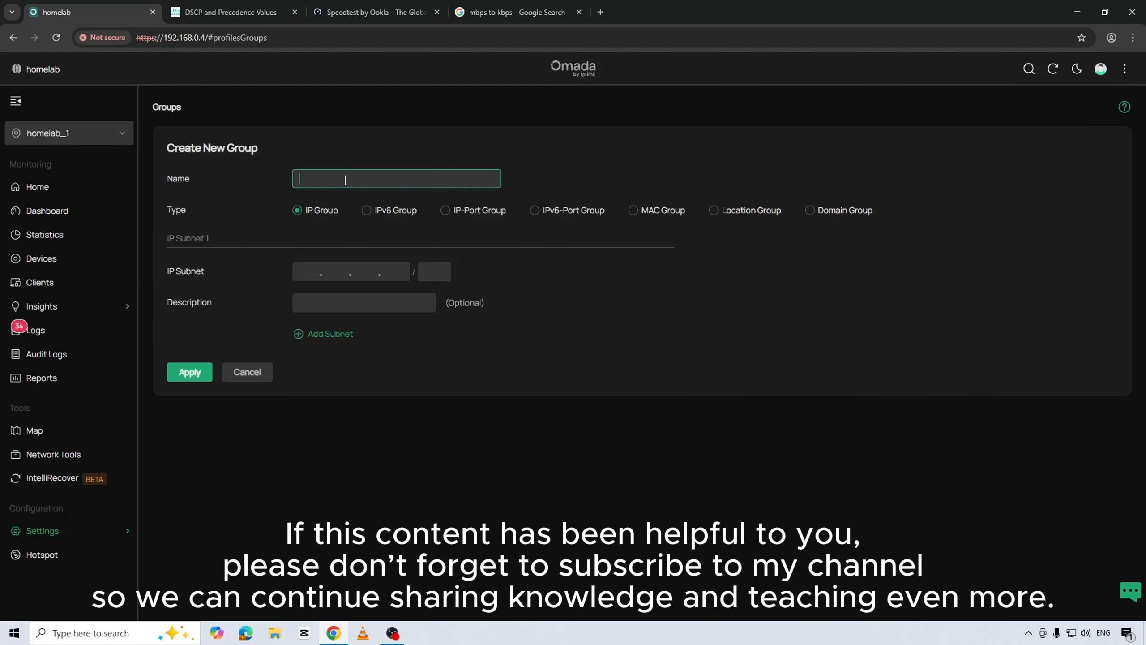
left_click(239, 376)
left_click(1072, 156)
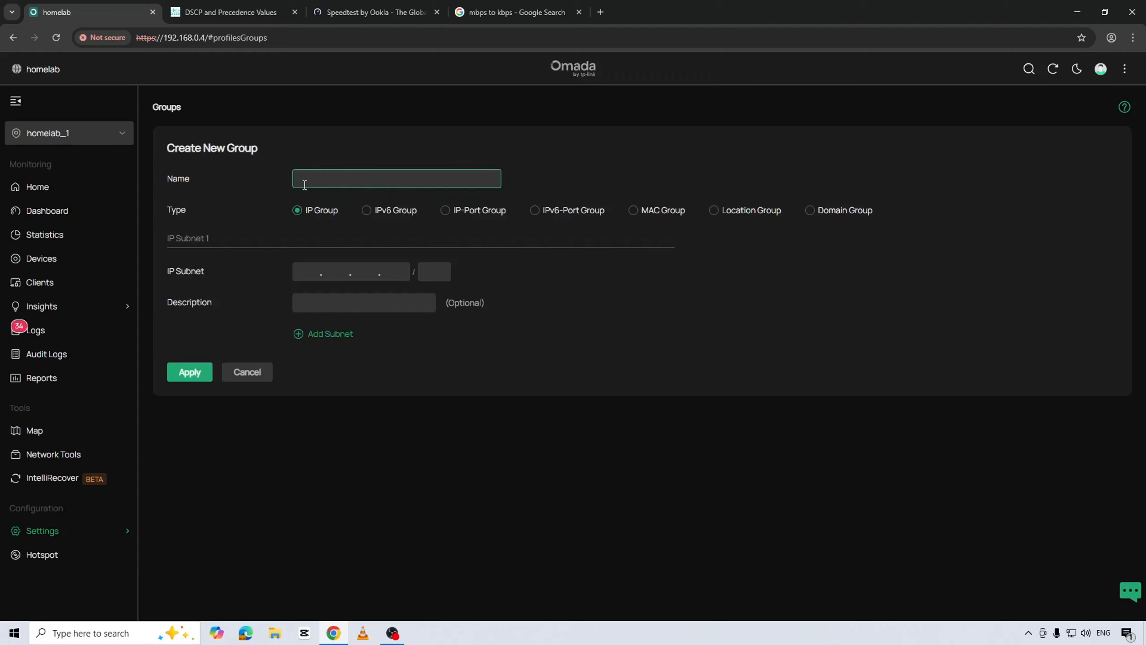
left_click(316, 271)
type("192.168.30.1")
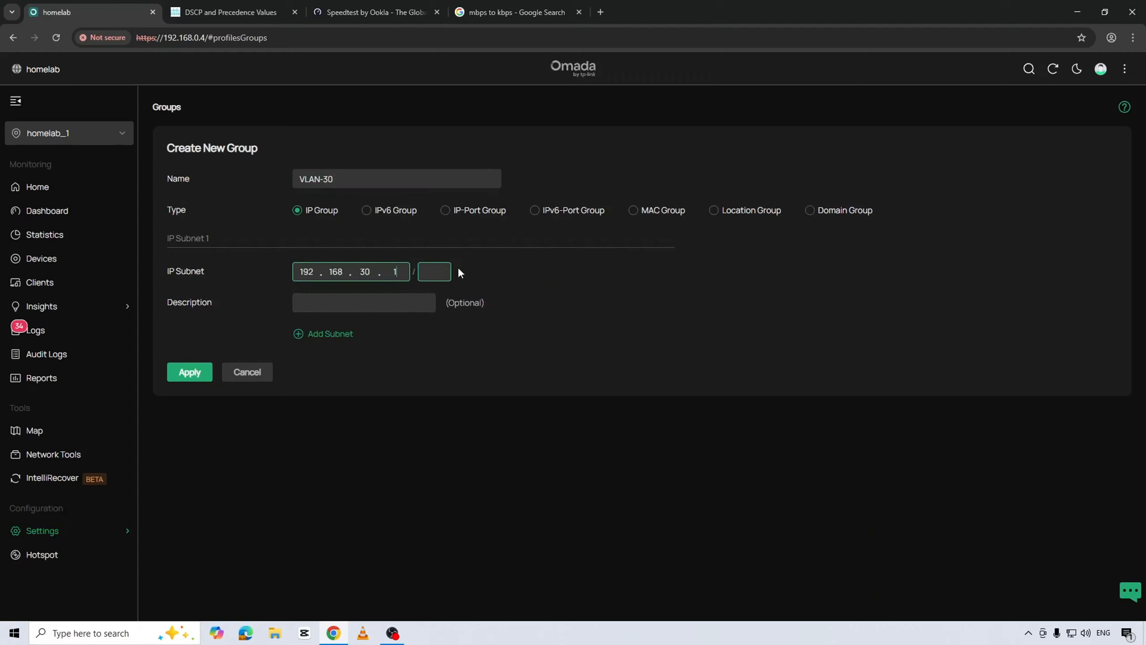
left_click(404, 306)
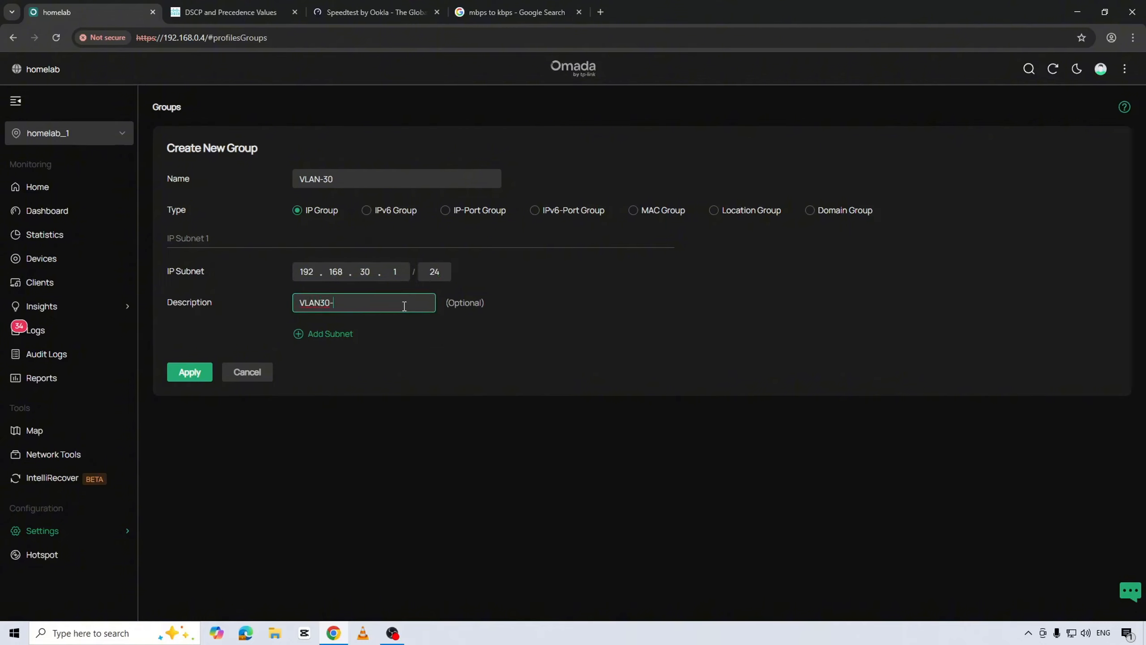
type("VLAN30-STREAM")
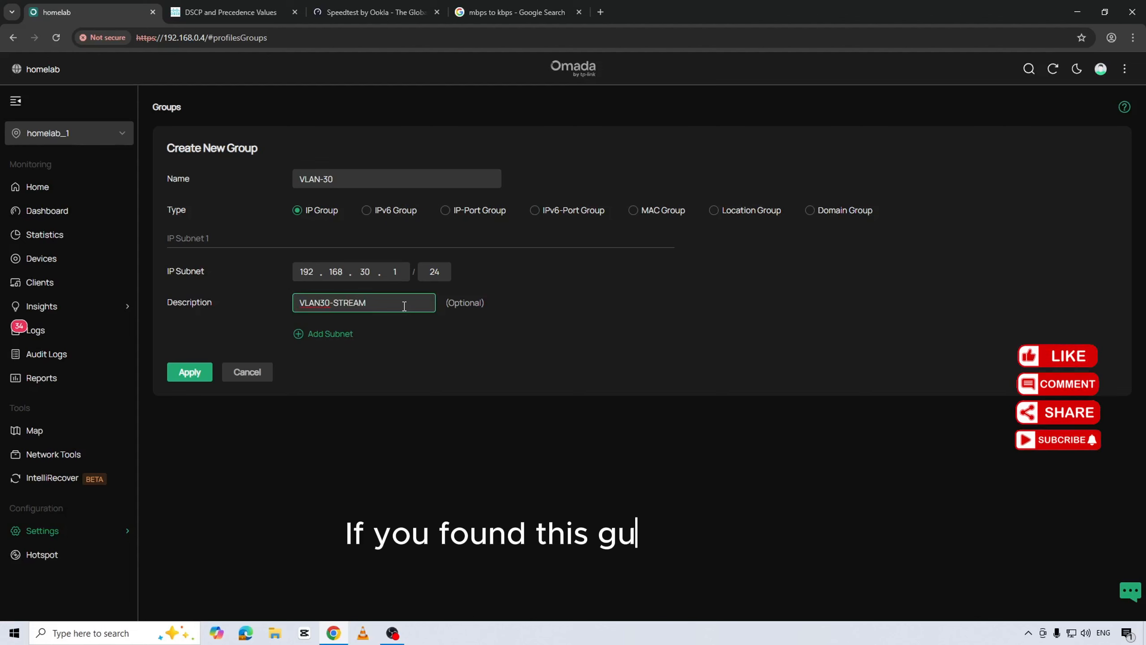
left_click(190, 372)
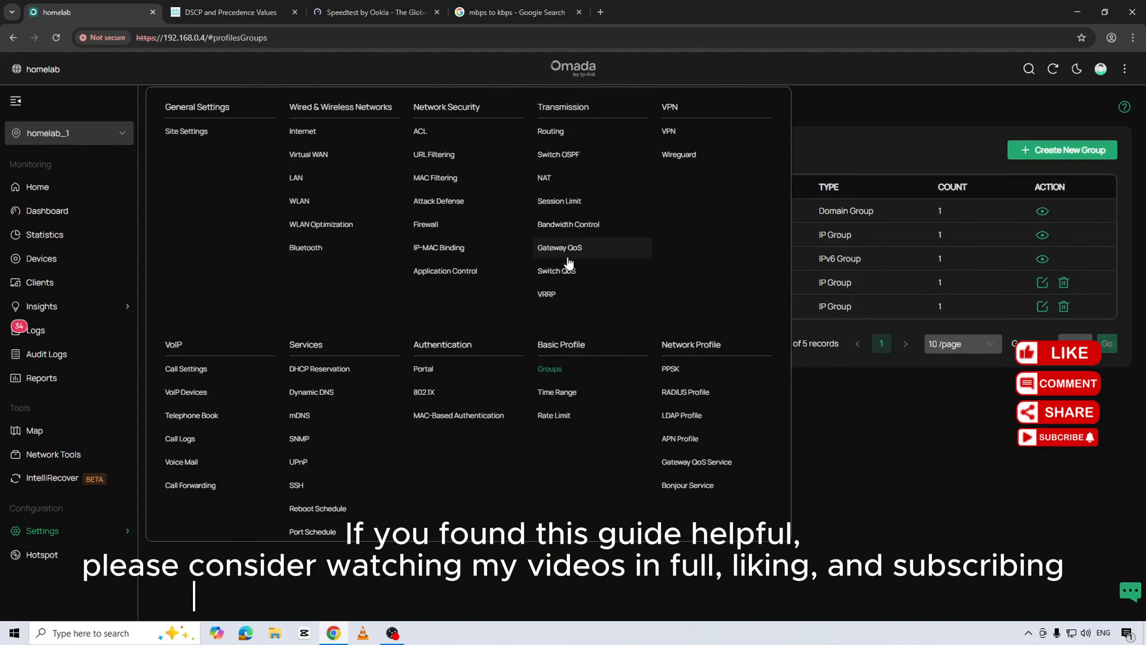
Review the class percentages in the WAN1 bandwidth control rule under Gateway QoS
left_click(572, 247)
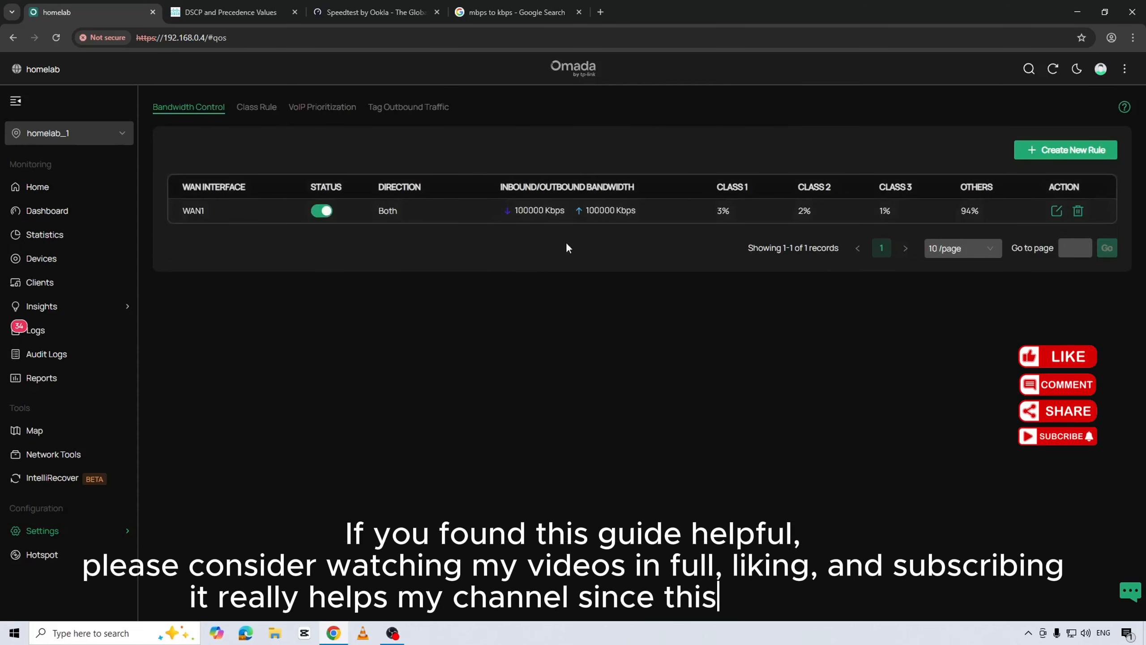
left_click(1056, 210)
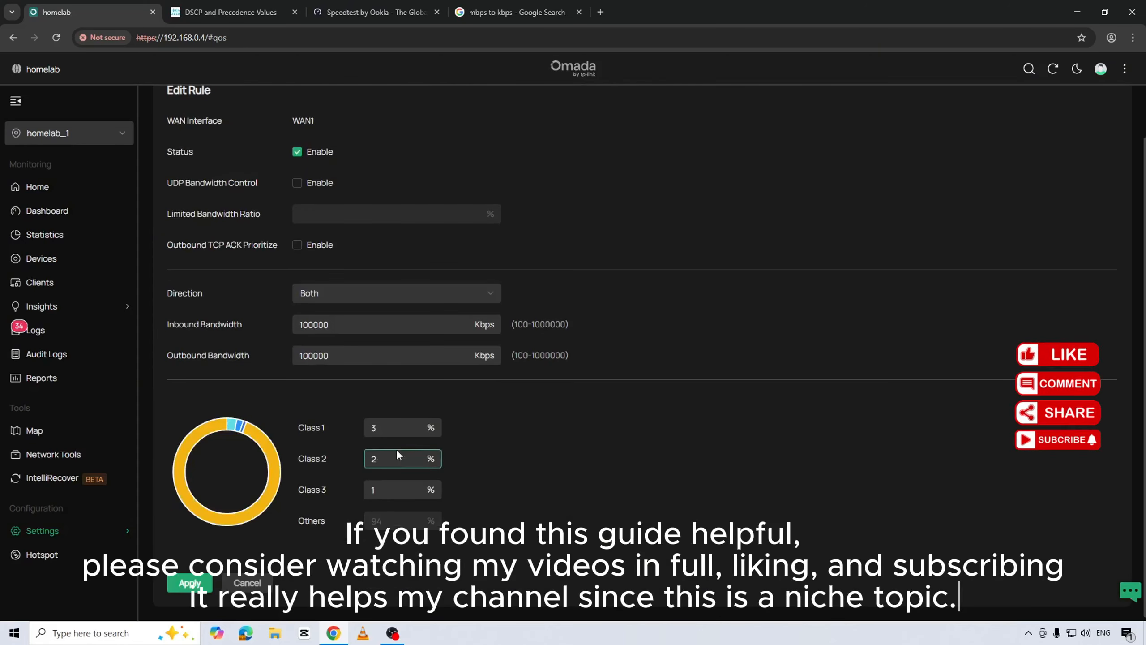
scroll(359, 460, "up", 2)
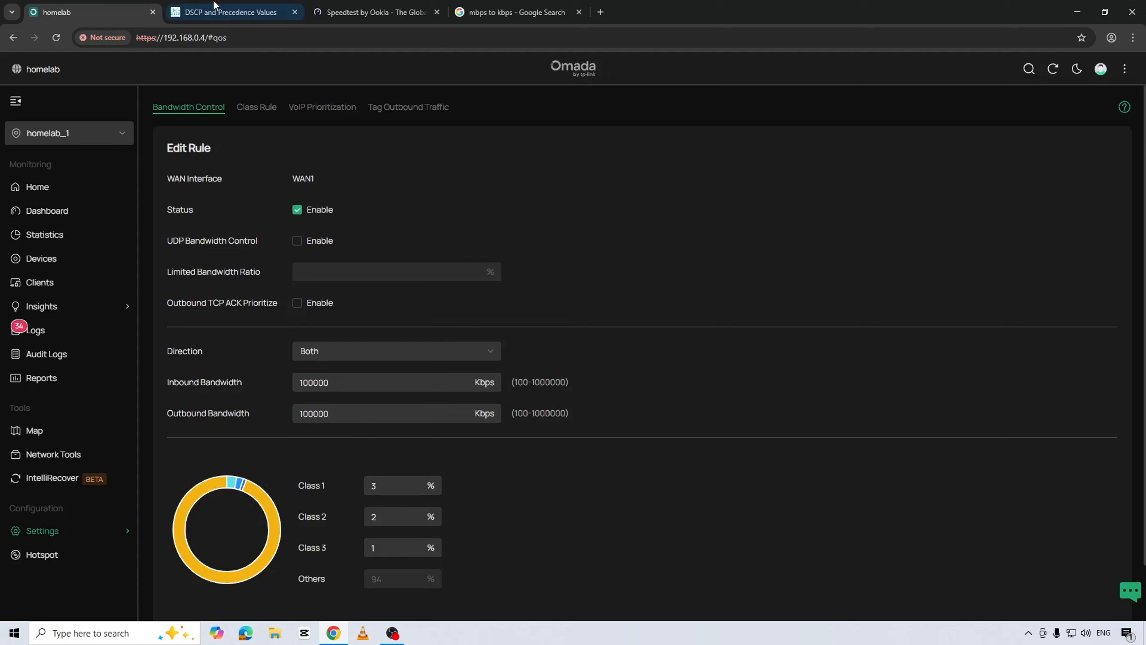
Start a new Gateway QoS class rule with local address VLAN-30 and remote address IPGroup_Any
left_click(260, 112)
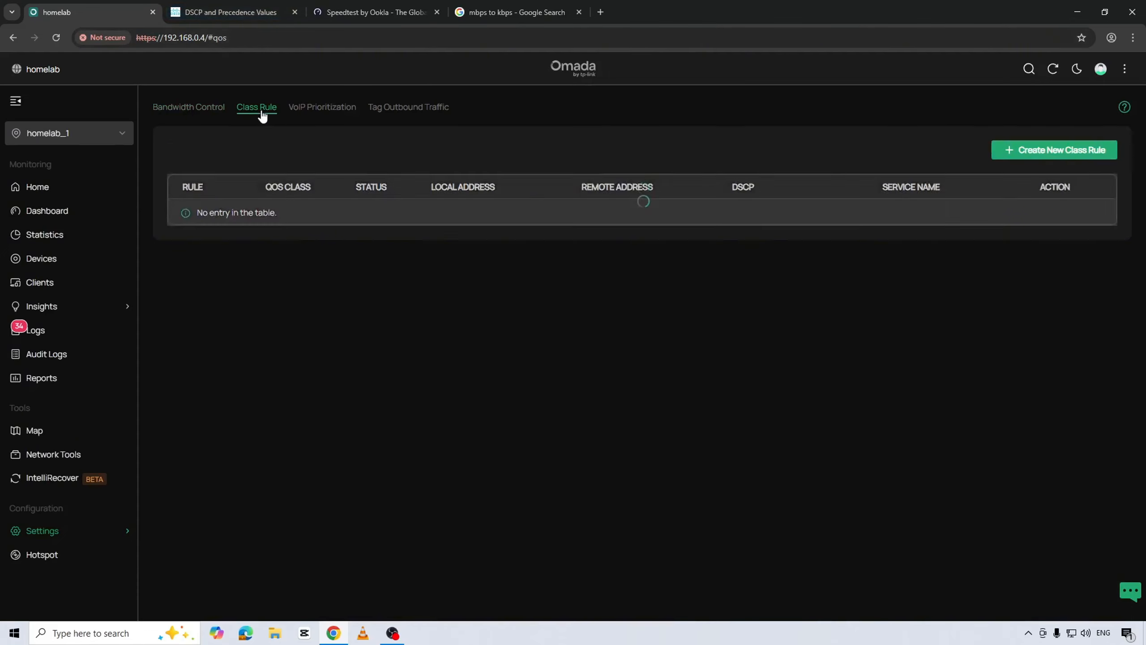
left_click(1036, 154)
left_click(352, 245)
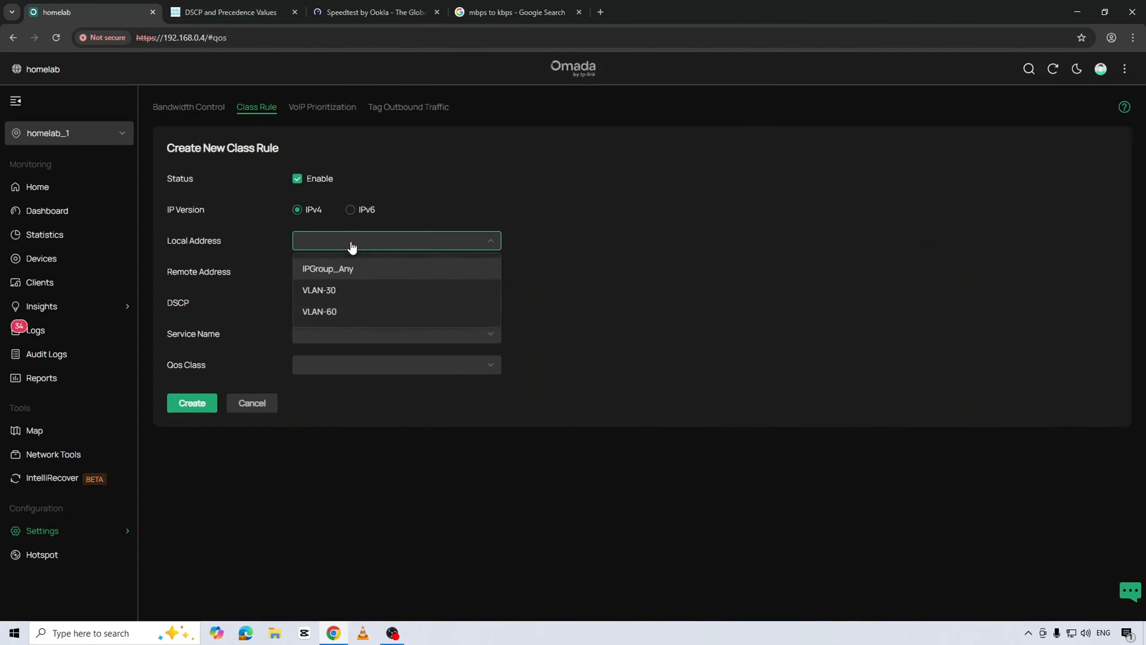
left_click(347, 291)
left_click(344, 271)
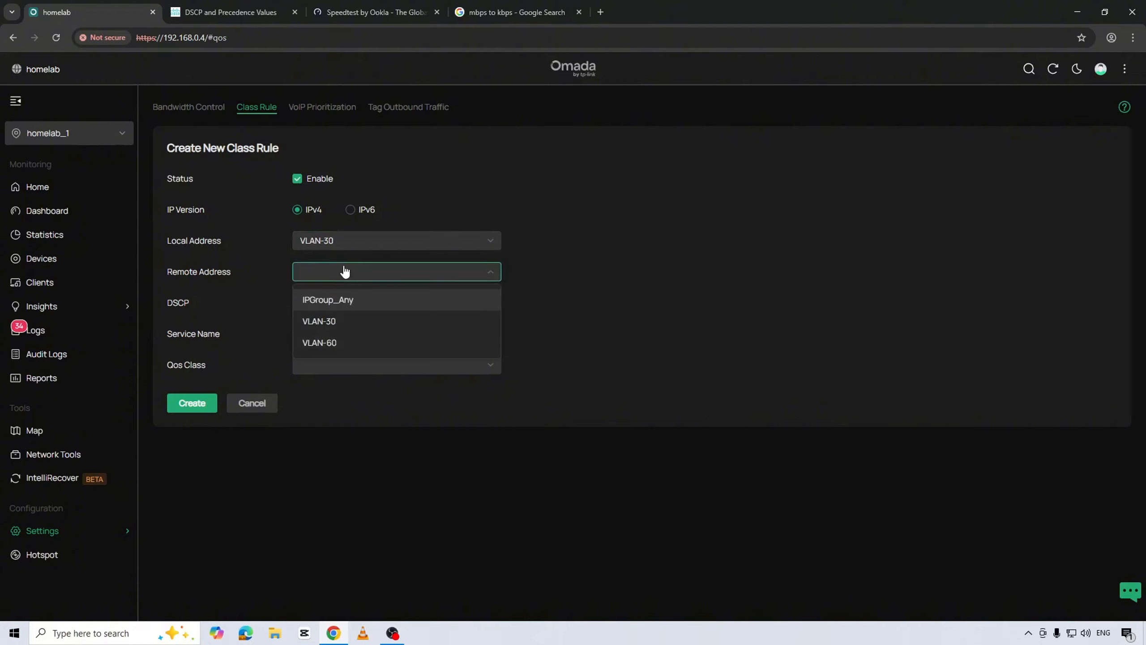
left_click(344, 307)
Set the class rule's DSCP to BE, service to ALL and QoS class to Class 2, and create it
left_click(343, 310)
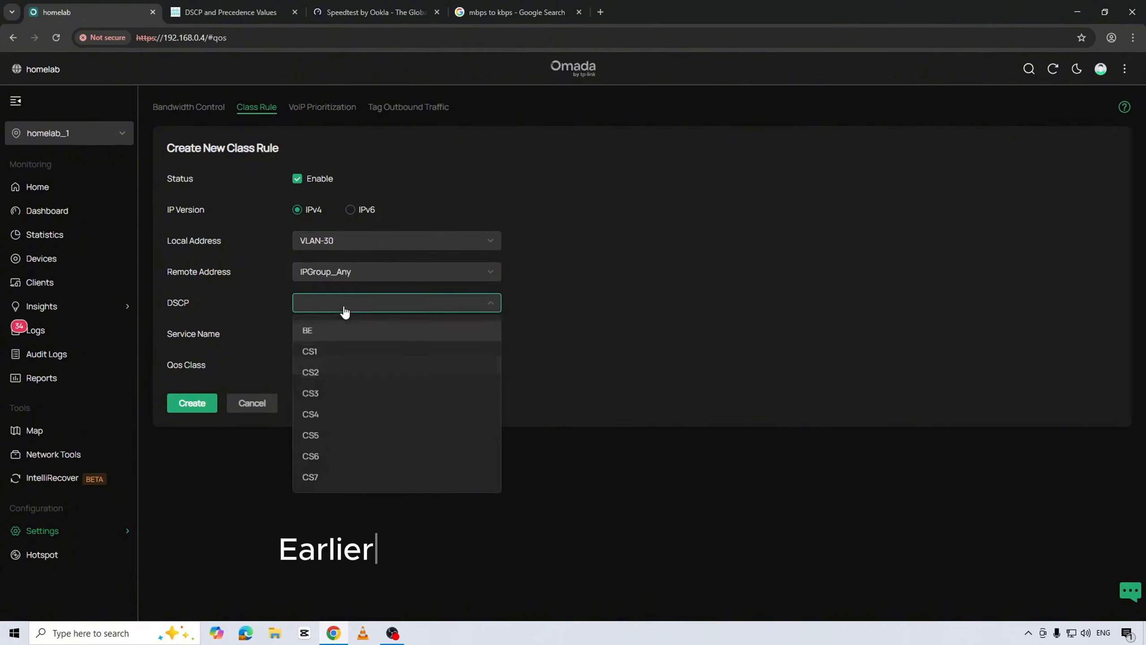
left_click(329, 333)
left_click(327, 334)
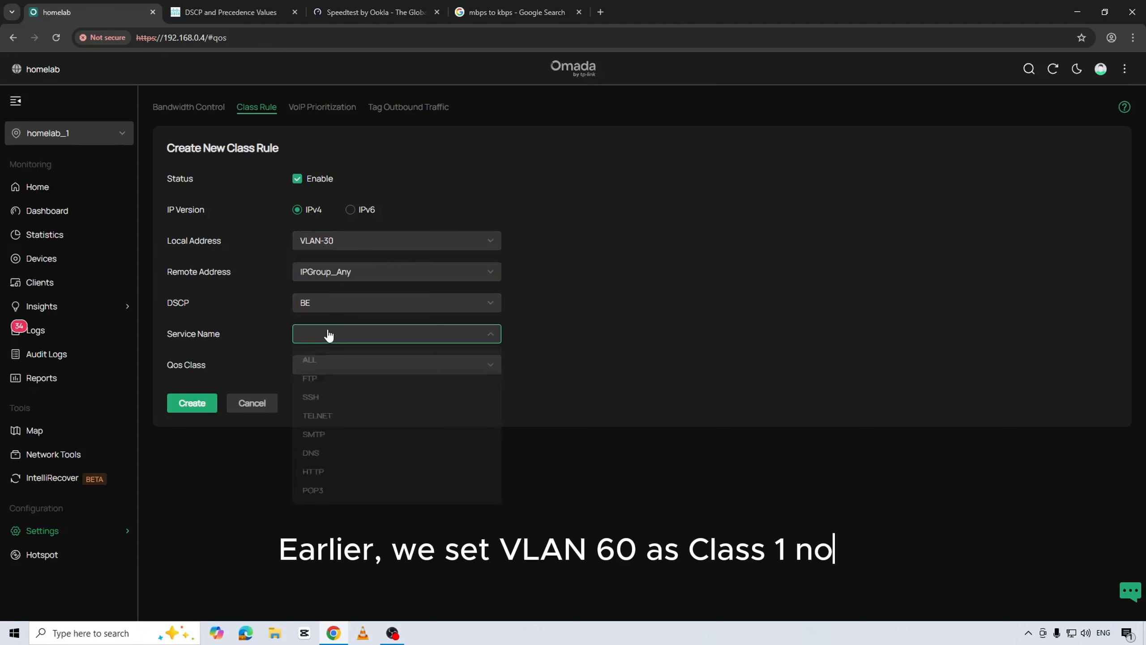
left_click(324, 366)
left_click(323, 366)
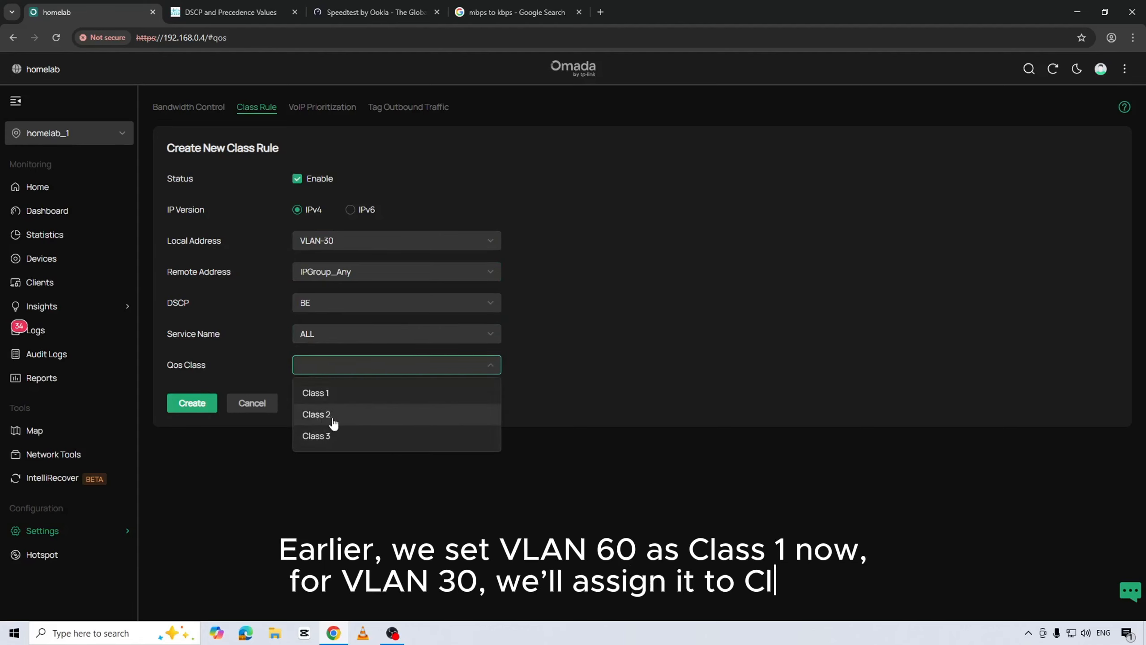
left_click(316, 415)
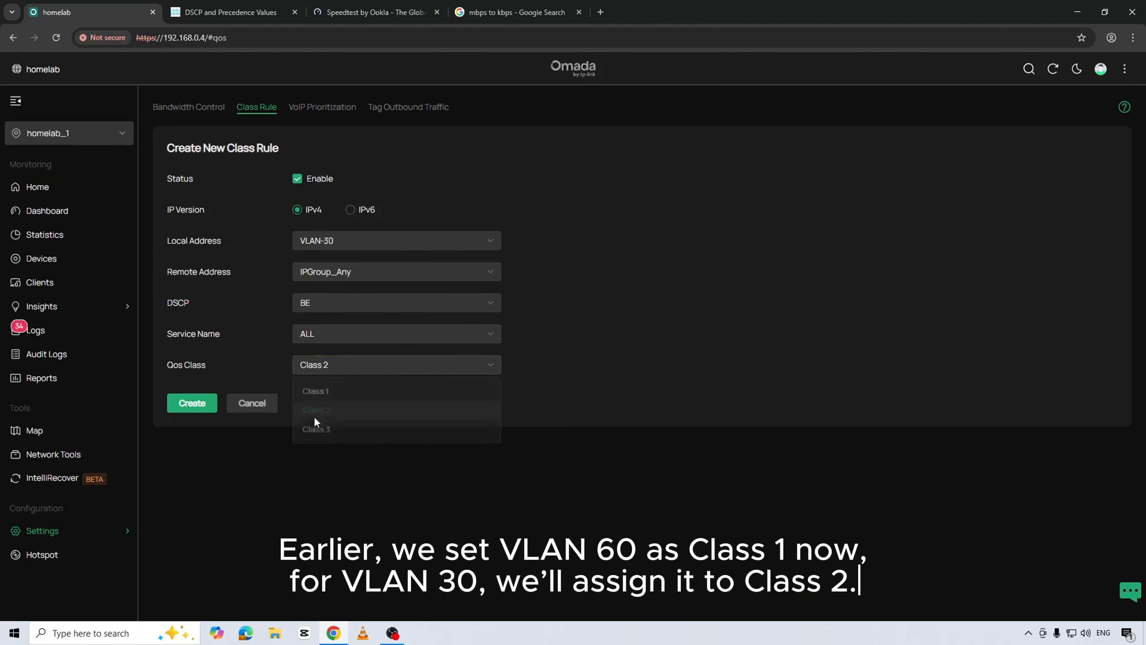
left_click(199, 404)
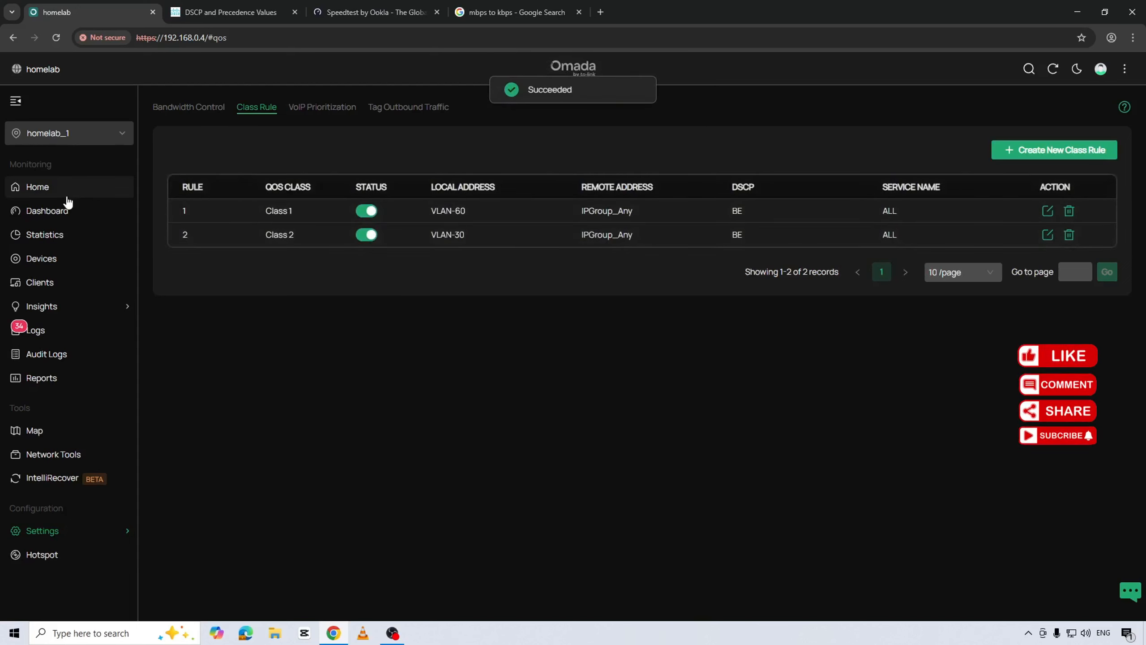
Examine the SG3210 switch's port status and profiles in the device list, and look at the result on the Speedtest site
left_click(74, 265)
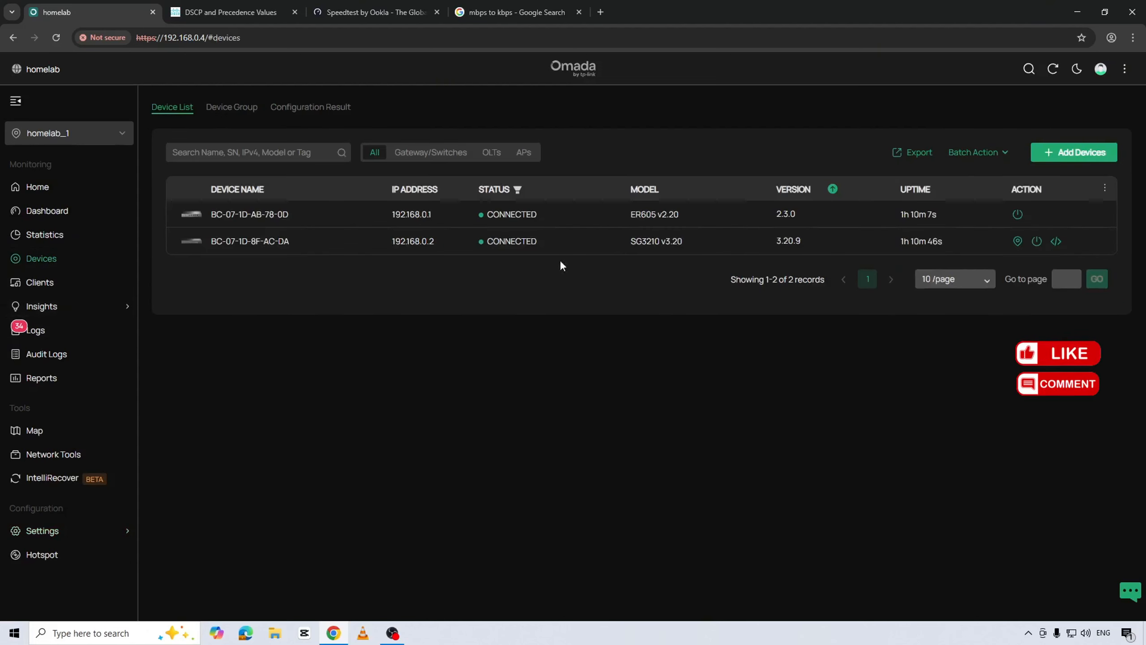
left_click(618, 248)
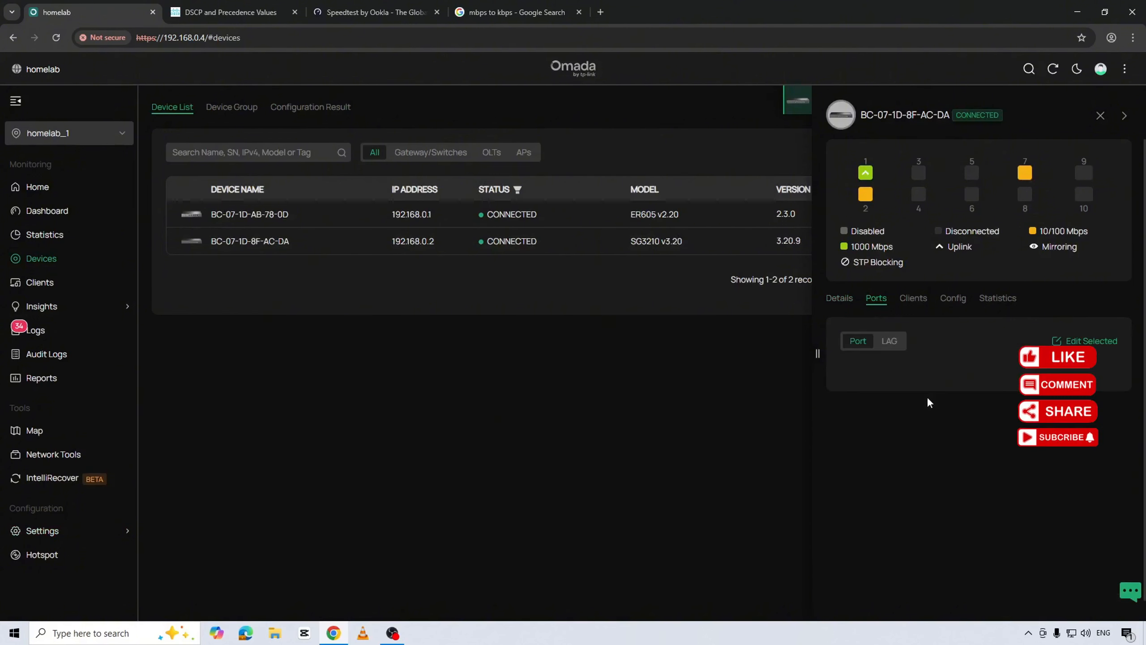
scroll(927, 398, "down", 1)
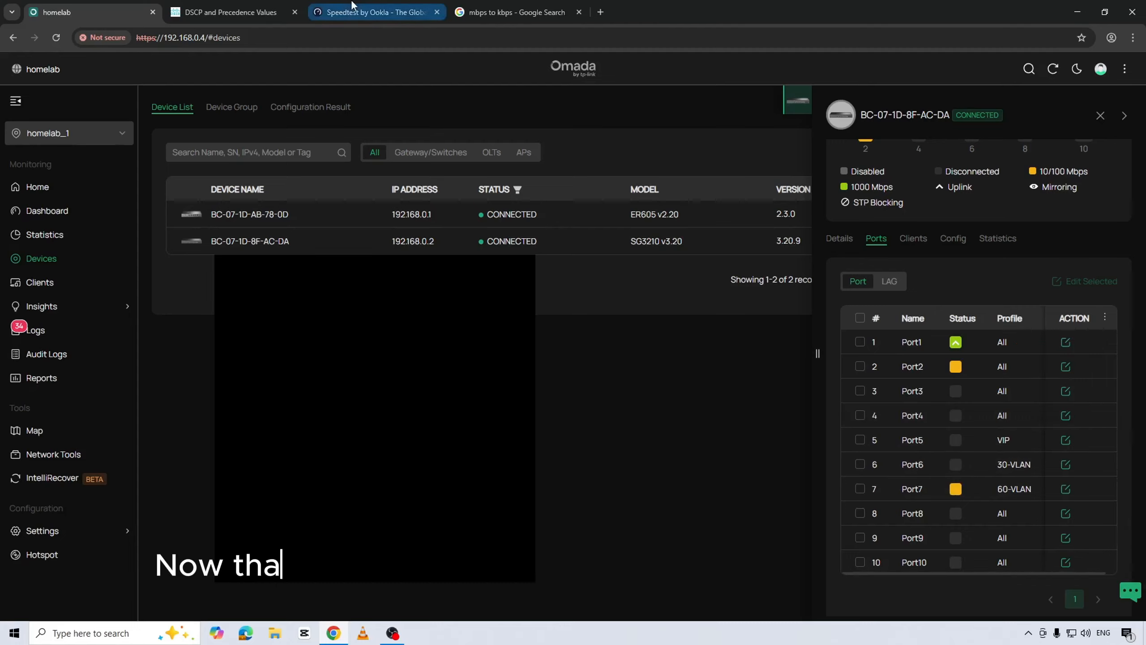
left_click(375, 12)
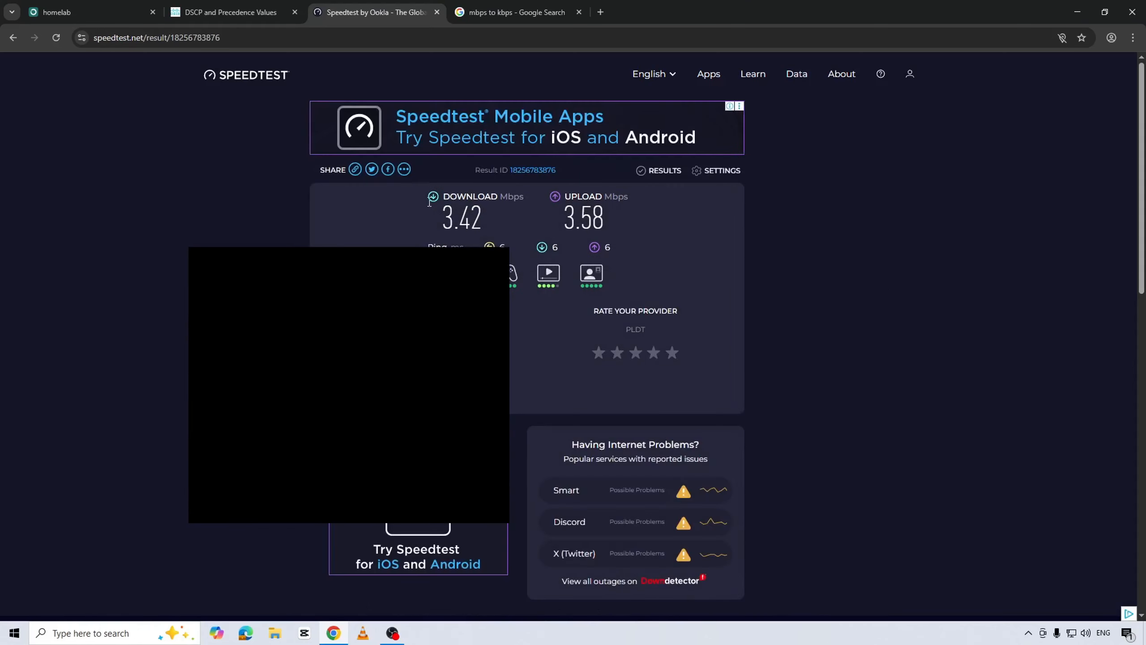
left_click(133, 12)
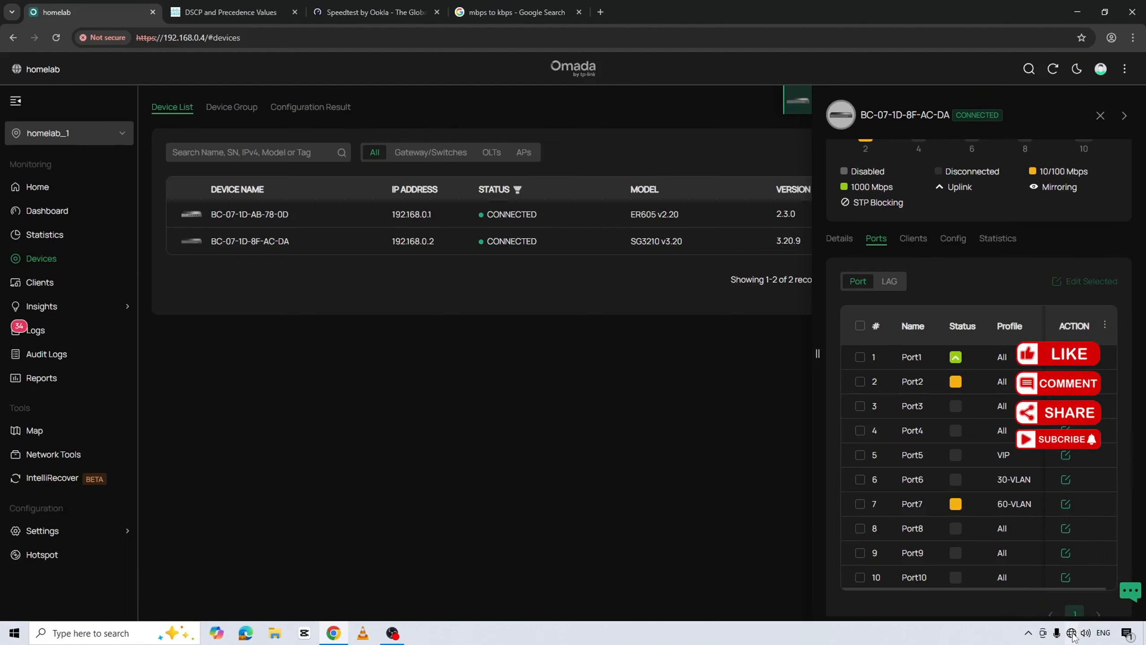
Open the Windows Control Panel's network connections and check the Ethernet adapter's IPv4 connection details
key("super")
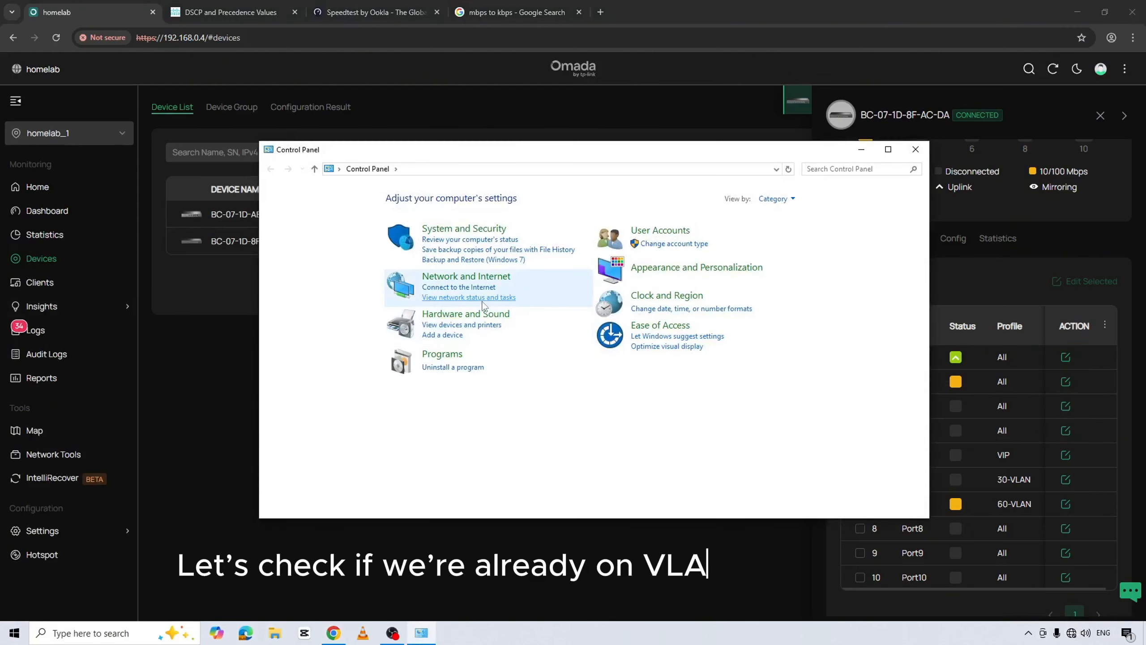
left_click(487, 299)
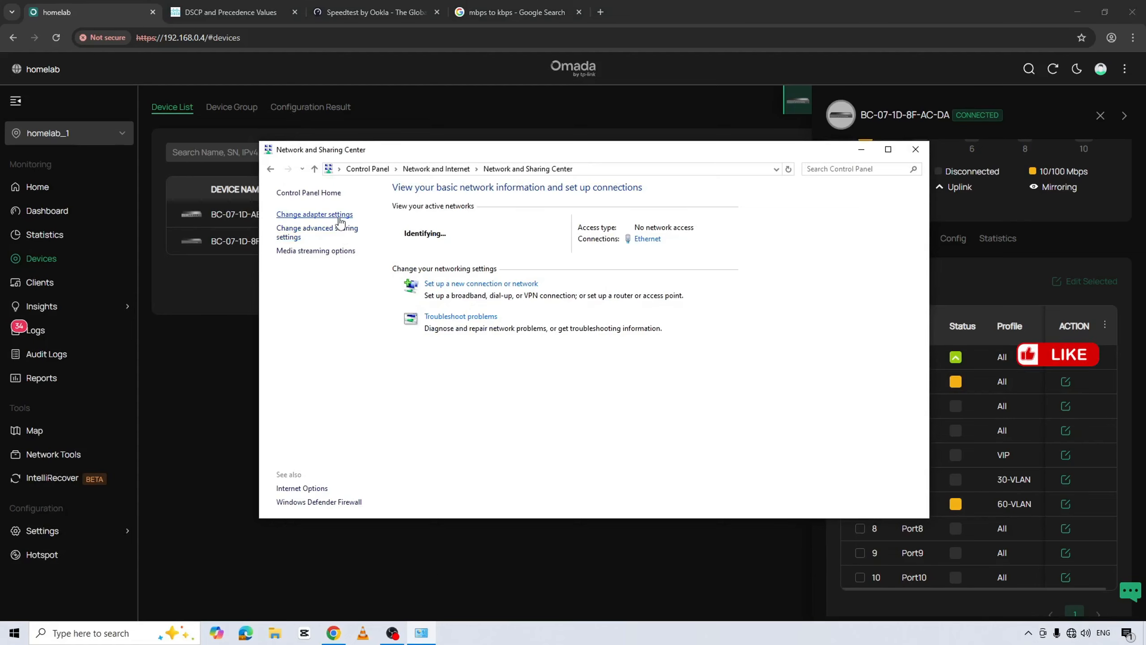
left_click(314, 214)
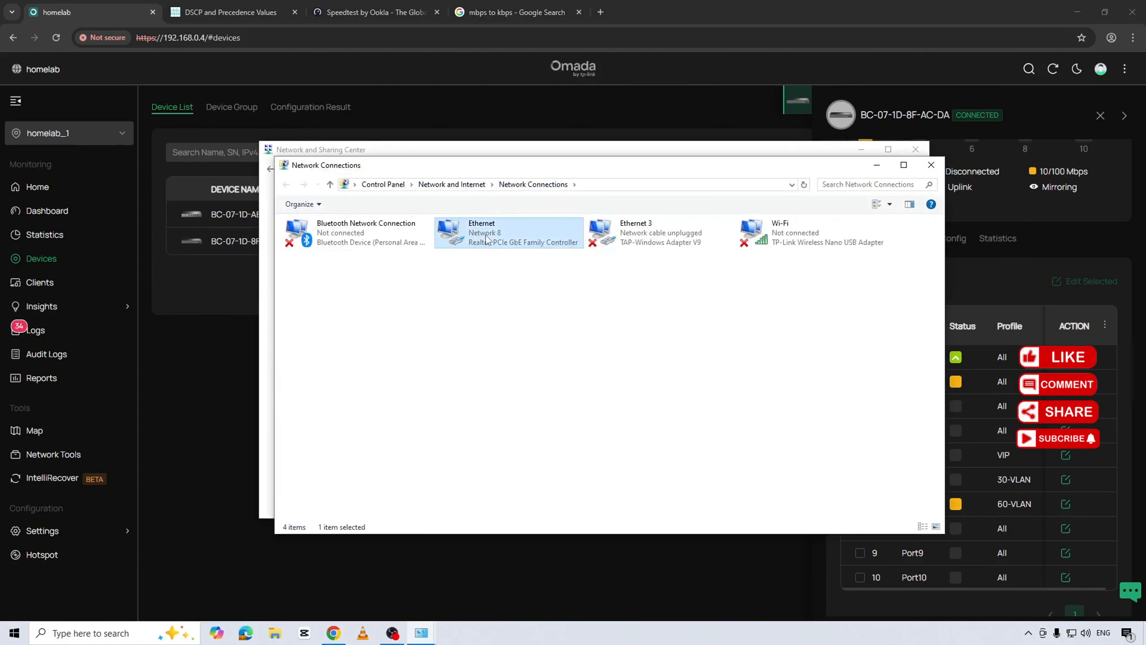
right_click(486, 238)
left_click(510, 254)
left_click(509, 309)
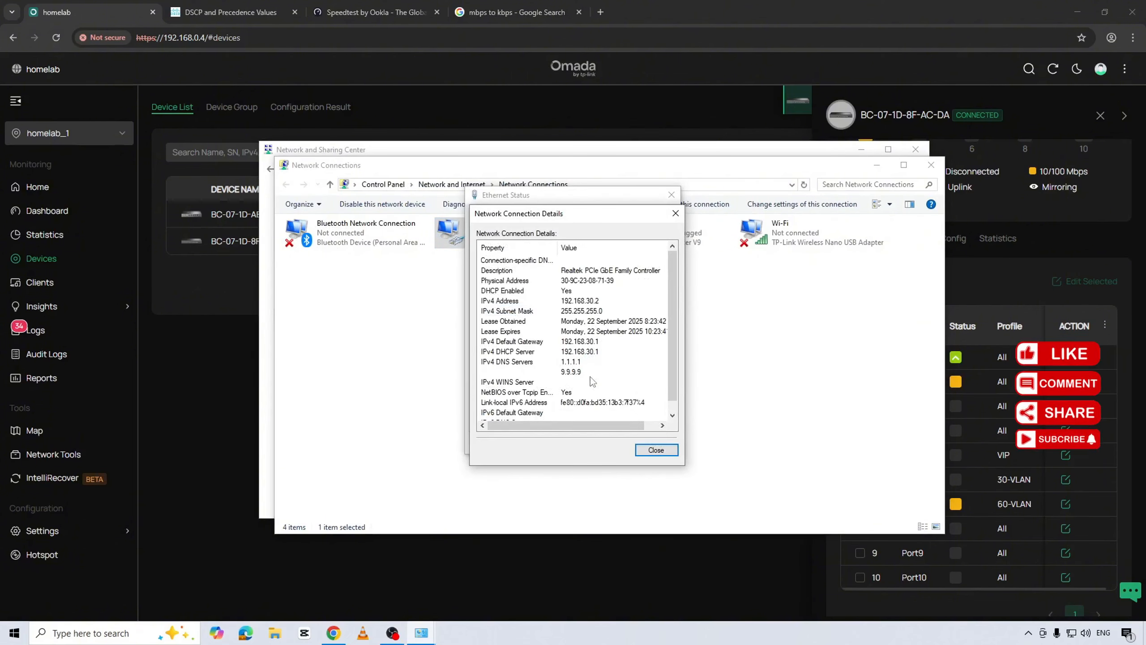
left_click(939, 609)
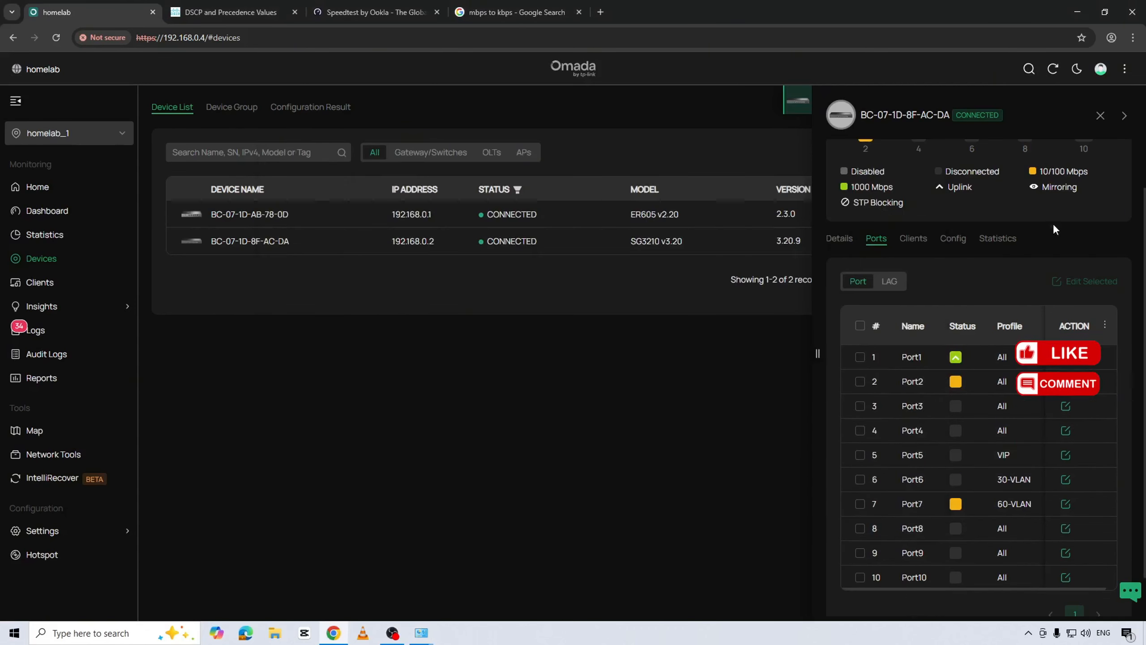
Refresh the Omada controller data and check the link status of the SG3210 switch's ports
left_click(906, 244)
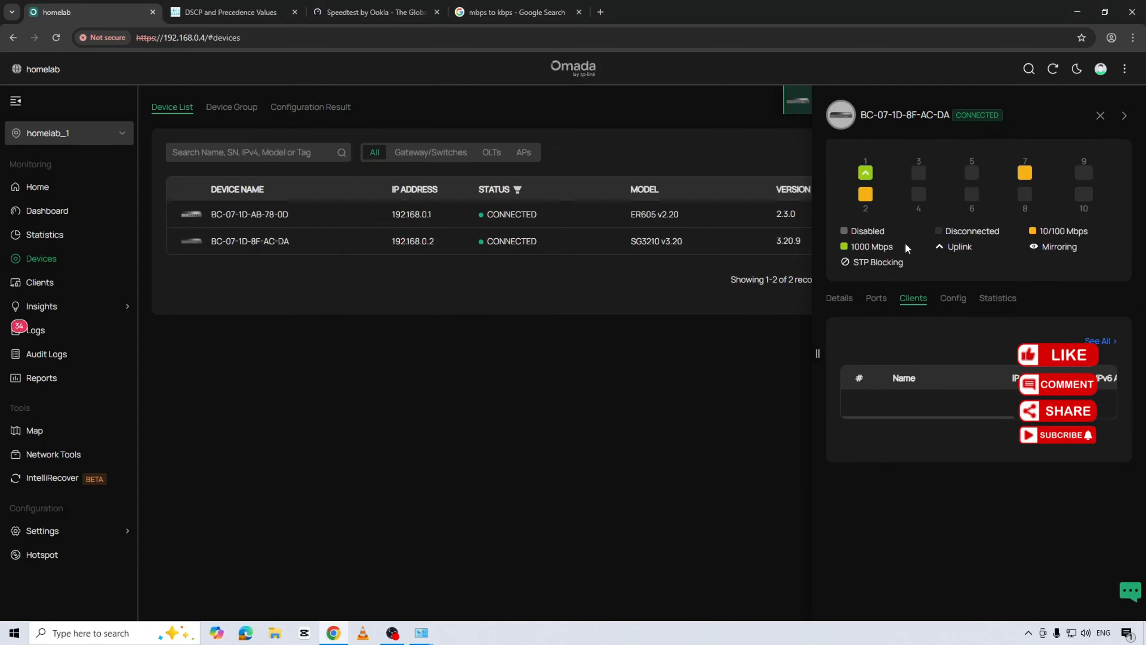
left_click(877, 299)
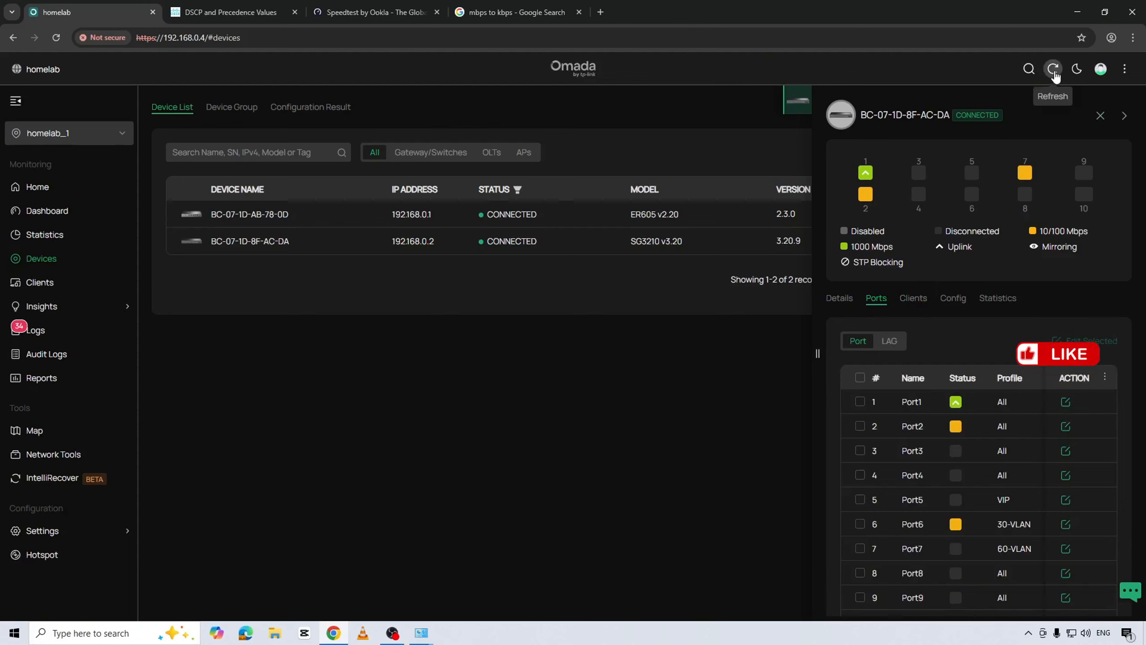
left_click(1053, 69)
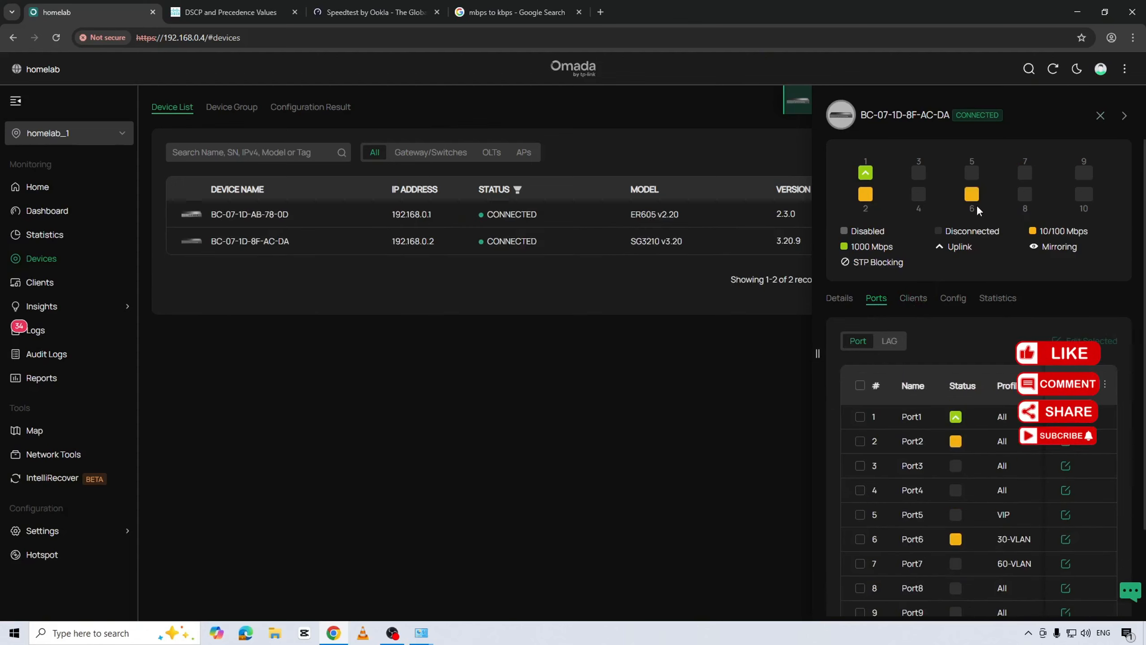
mouse_move(976, 204)
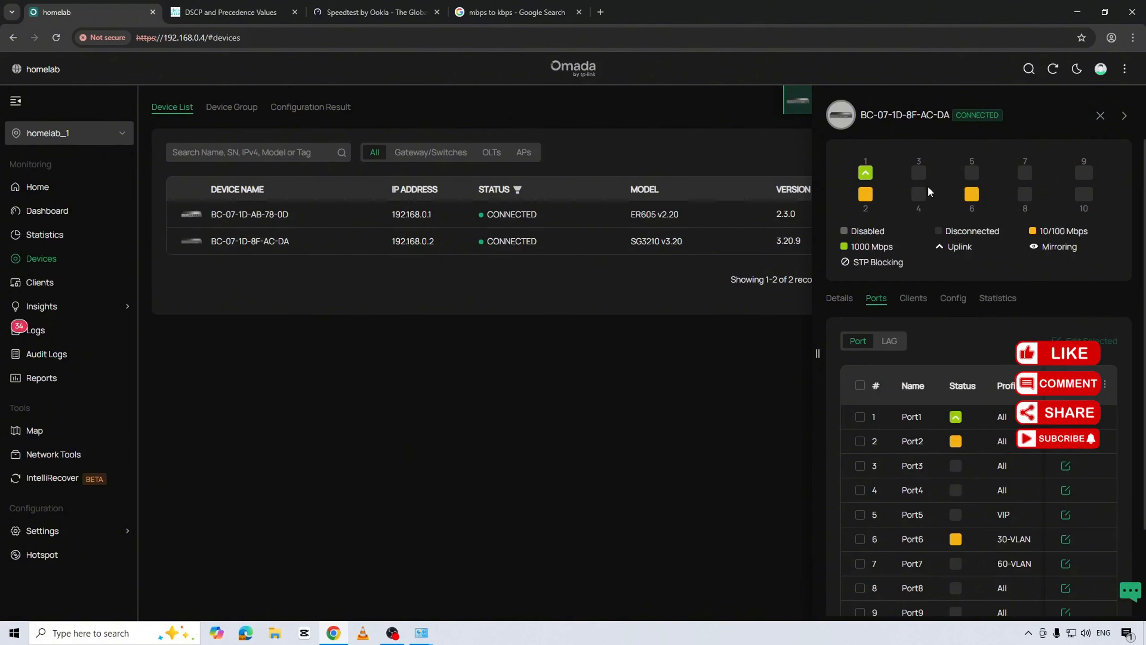
Run a new speed test on the Speedtest site and examine the Class 2 throughput on Omada's QoS Data page
left_click(370, 12)
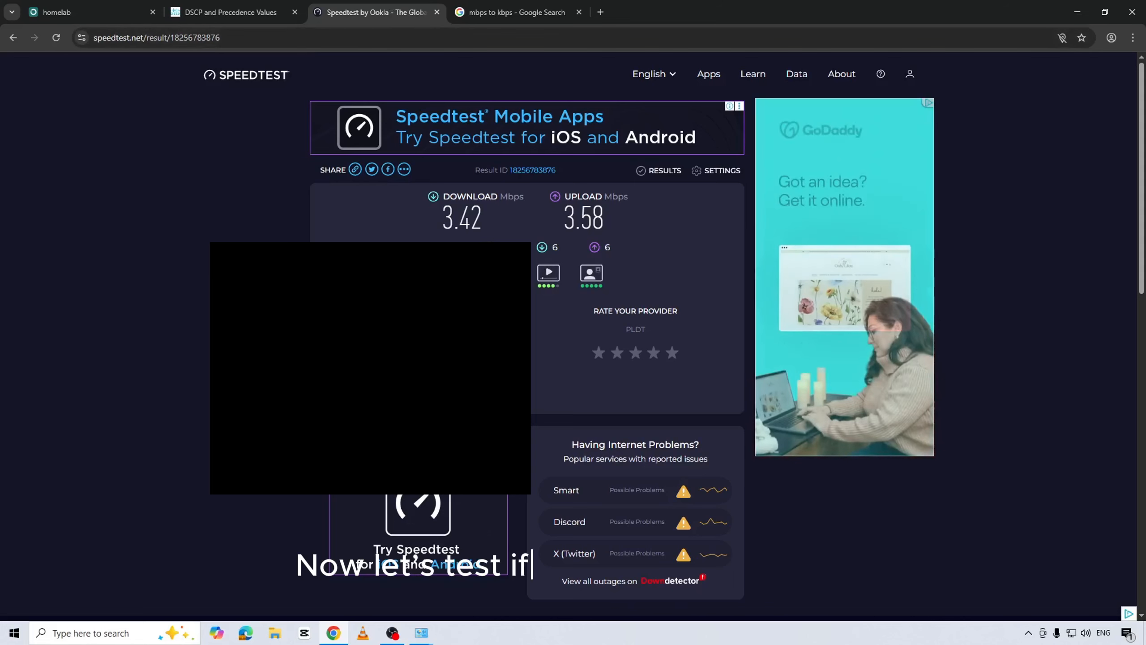
left_click(370, 362)
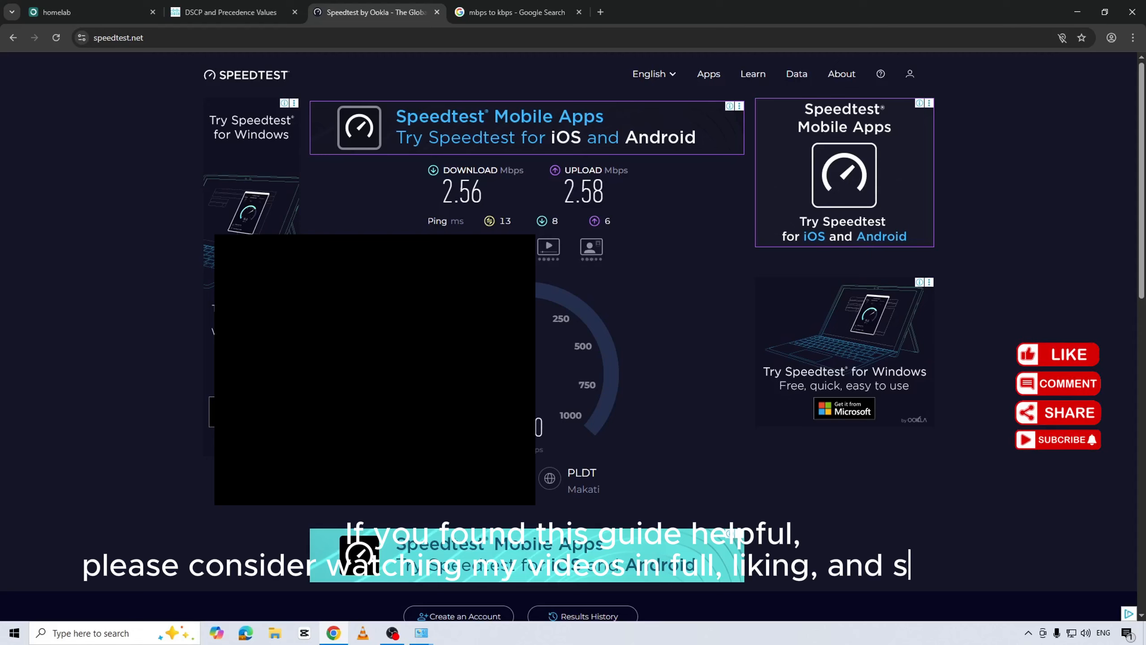
left_click(57, 12)
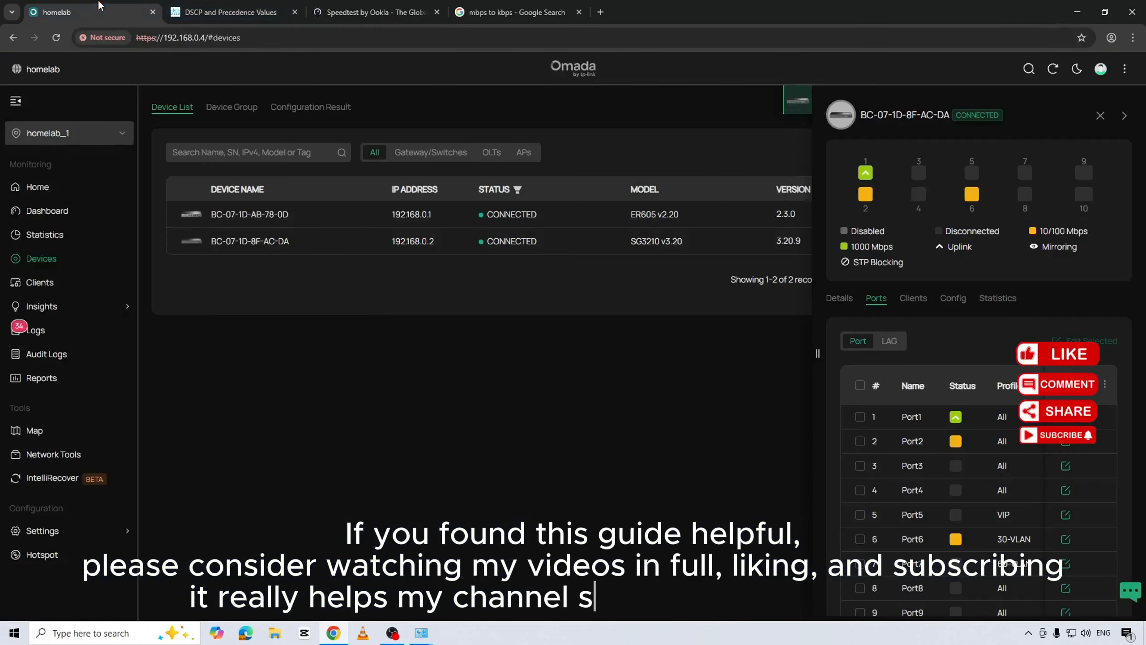
mouse_move(93, 306)
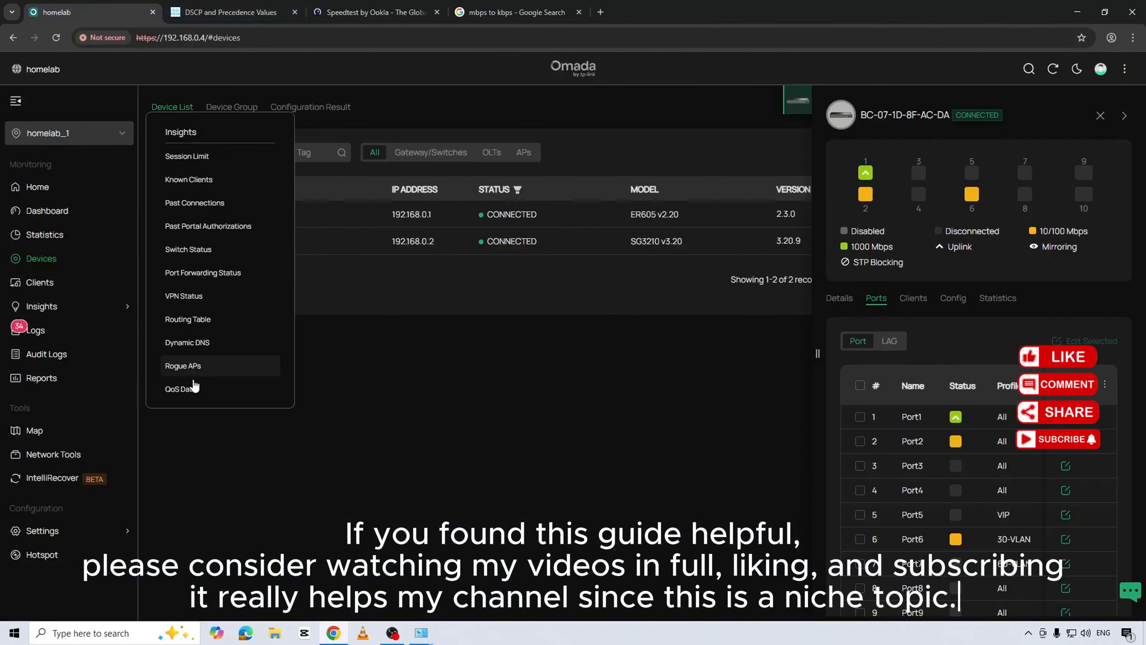
left_click(193, 388)
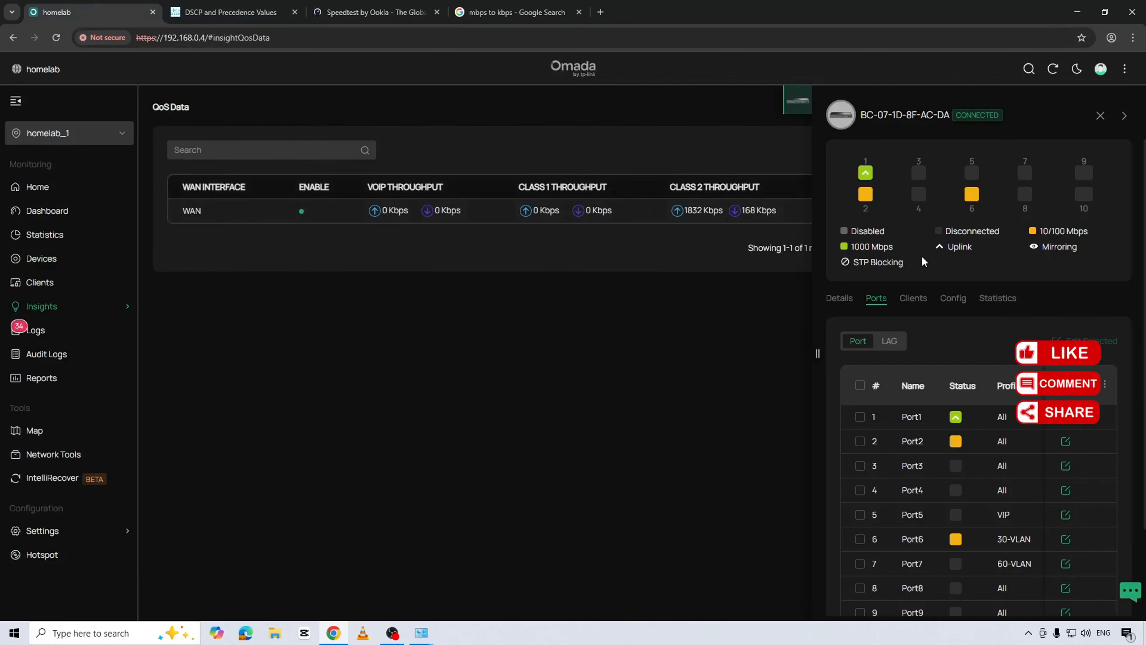
left_click(1100, 115)
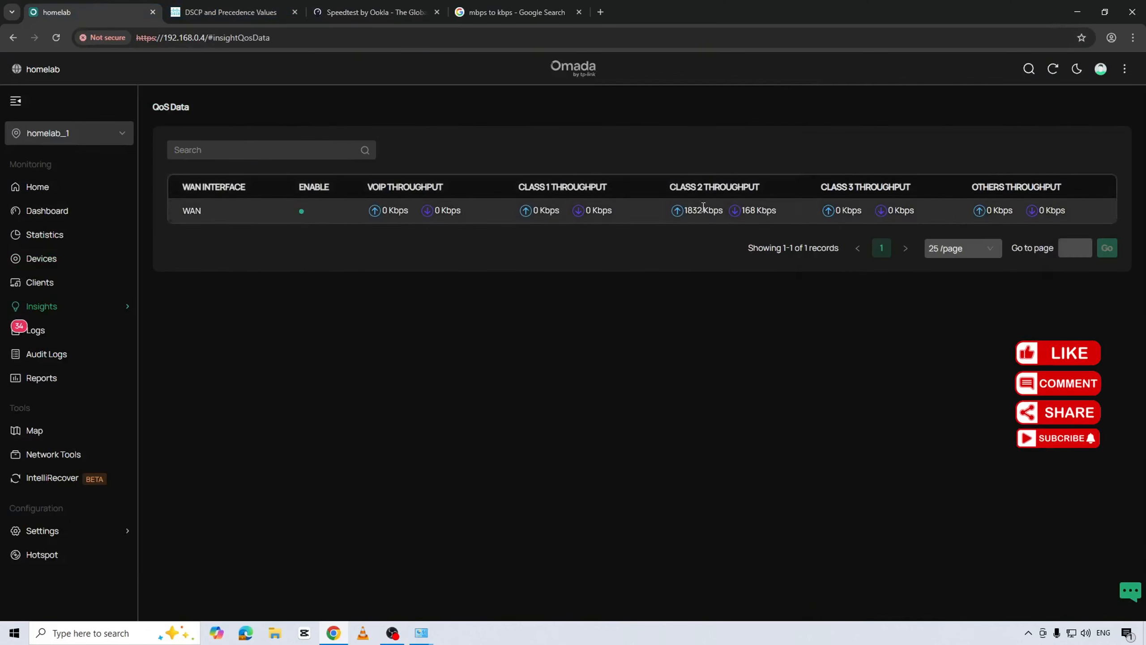